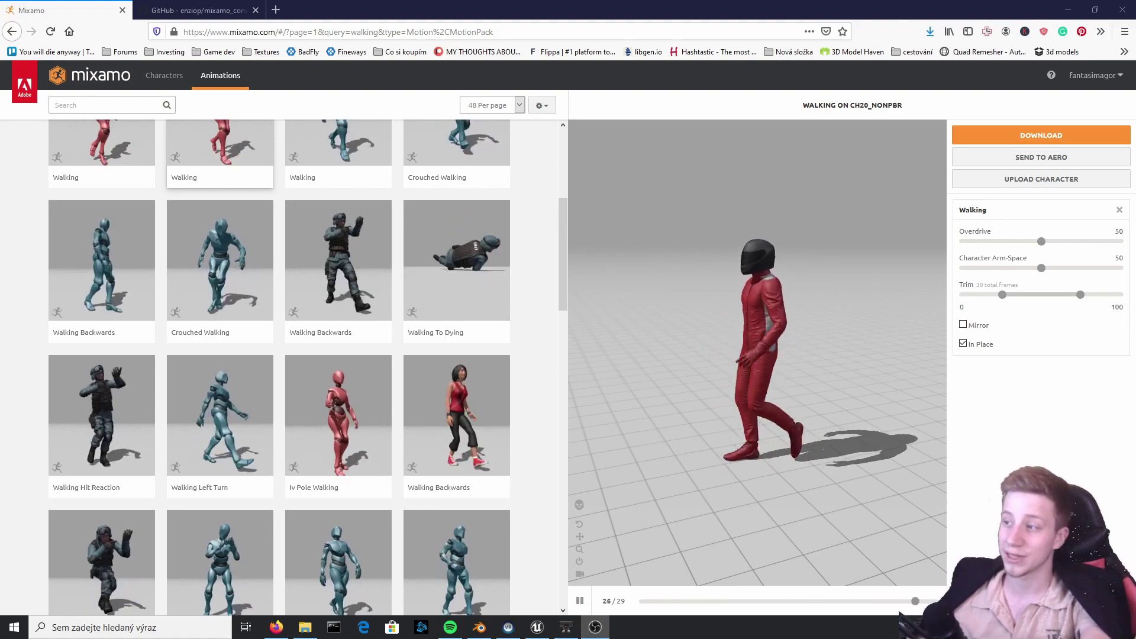
# Turn off the In Place option for the previewed Walking animation
pyautogui.click(969, 345)
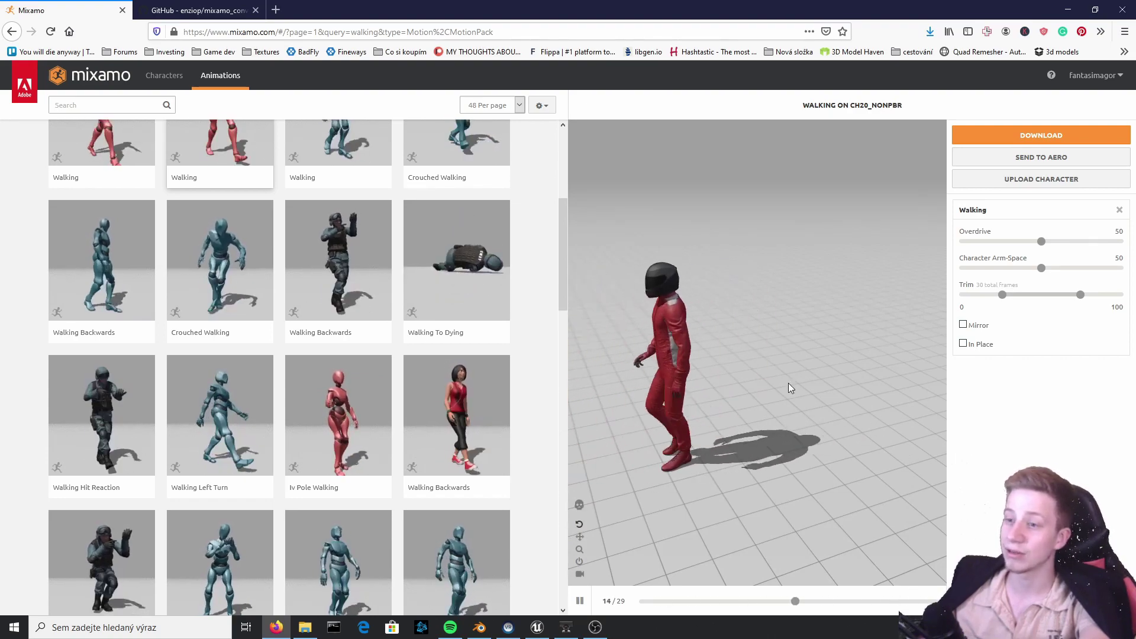
# Switch to Unreal Editor, place the Shoved_Reaction_With_Spin animation in the level beside the character, and simulate the game to watch its movement
pyautogui.click(548, 630)
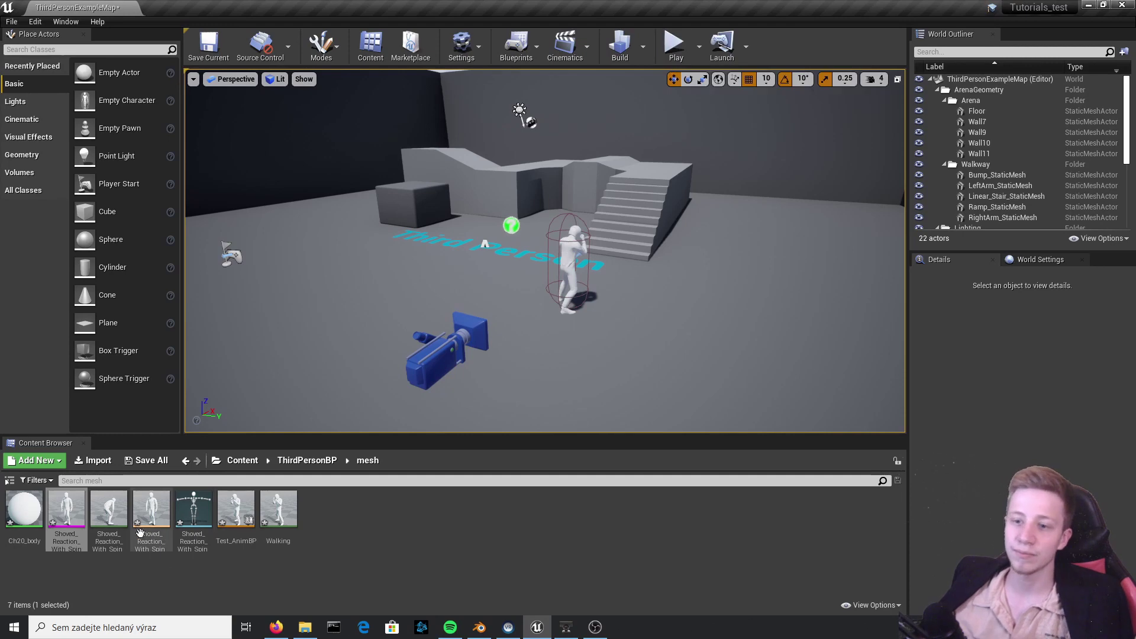
pyautogui.moveTo(108, 511); pyautogui.dragTo(583, 387)
pyautogui.click(699, 45)
pyautogui.click(770, 144)
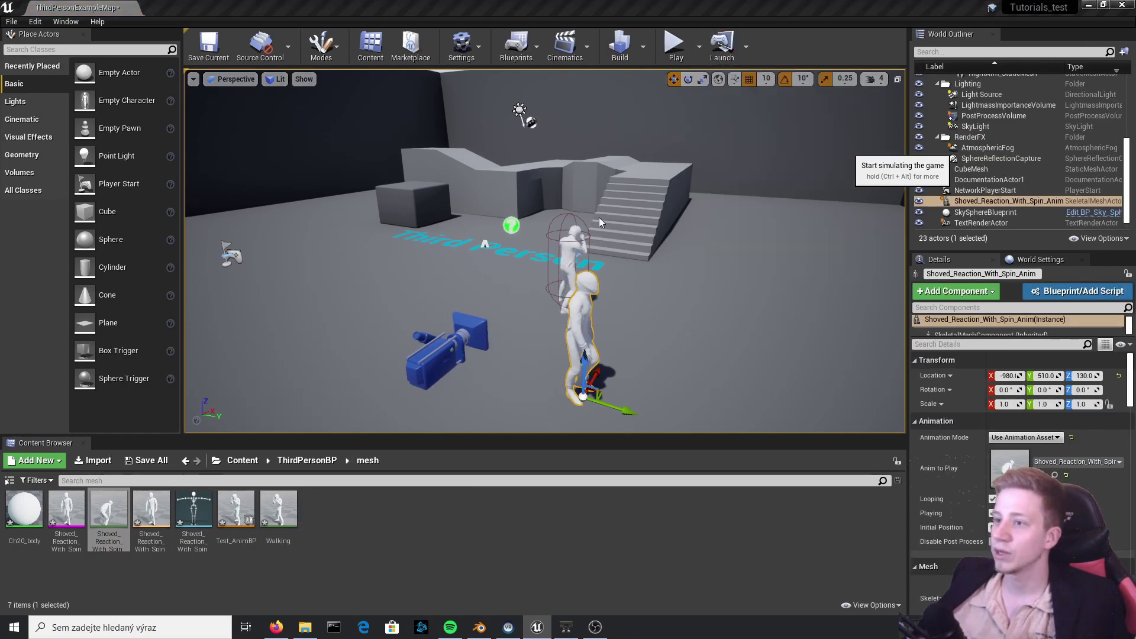
pyautogui.moveTo(605, 224); pyautogui.dragTo(596, 261, button='right')
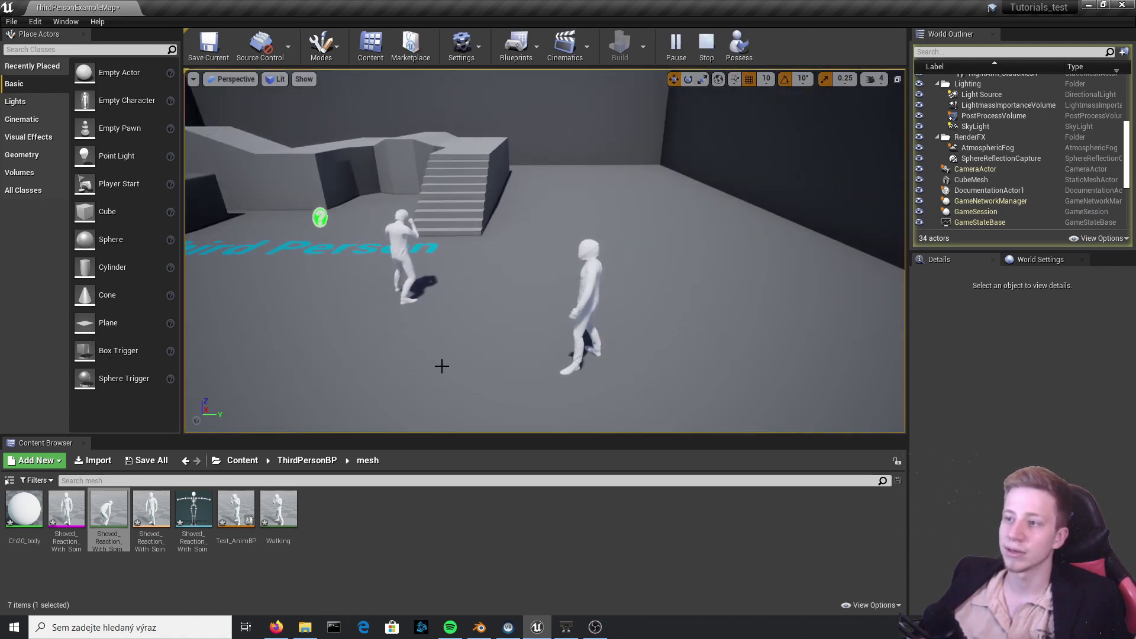
pyautogui.press('Escape')
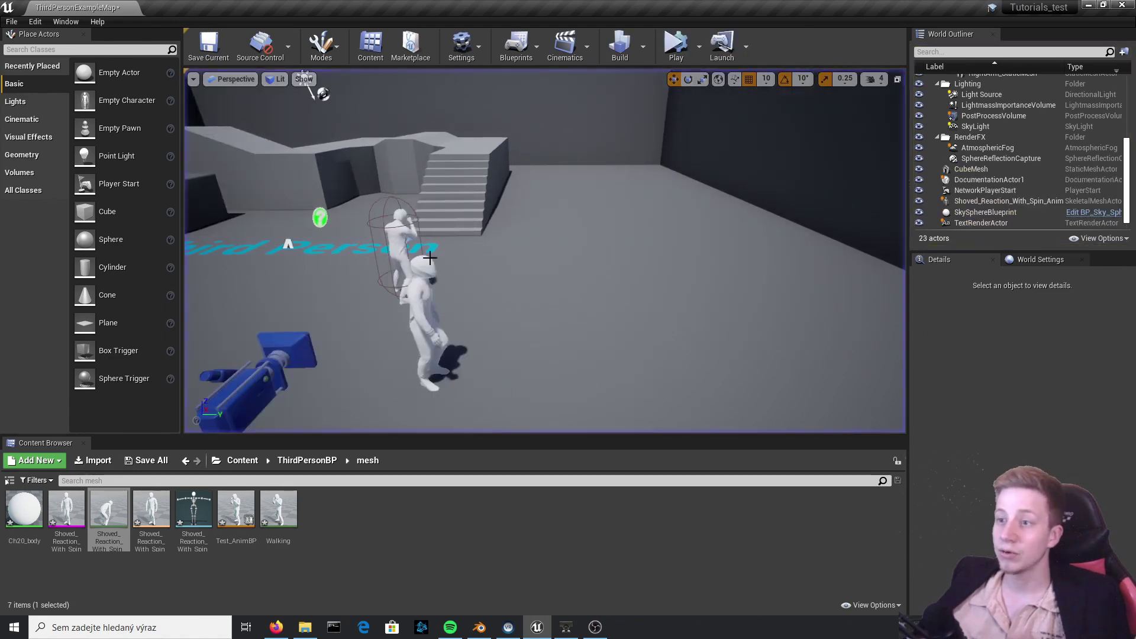
# Delete the placed Shoved_Reaction_With_Spin animation actor from the level
pyautogui.click(379, 245)
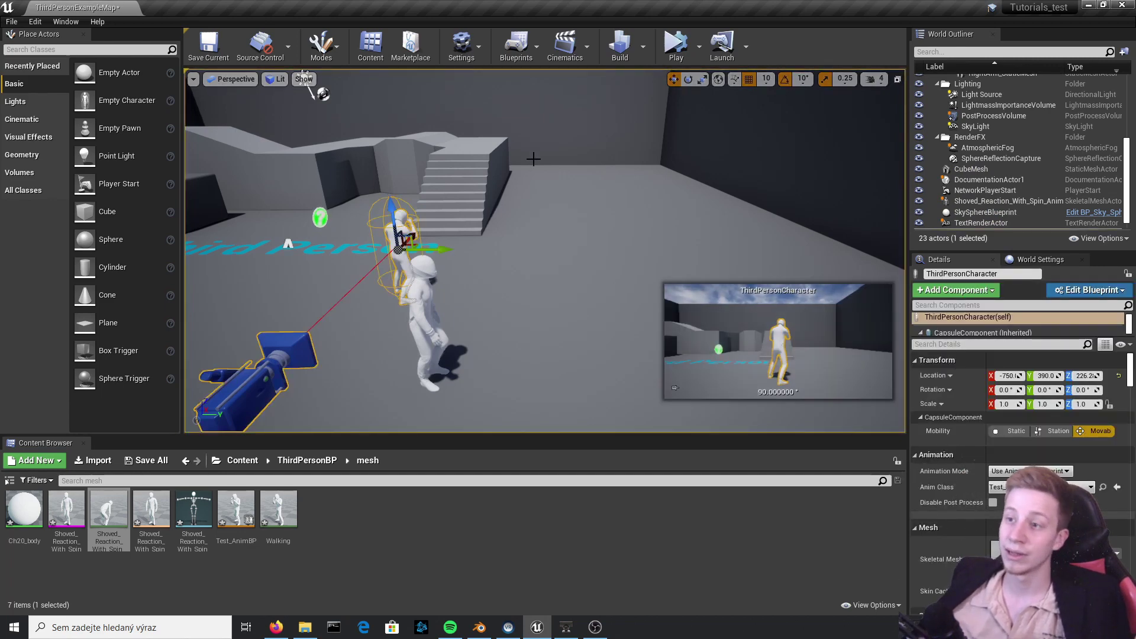
pyautogui.click(432, 329)
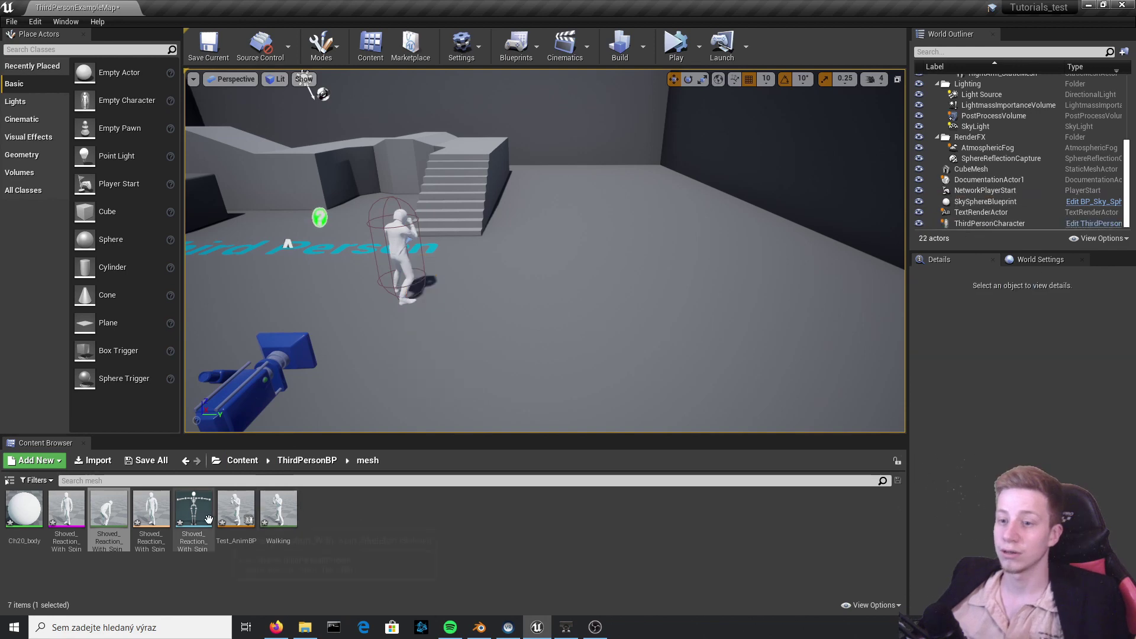
# Enable root motion on the Shoved_Reaction_With_Spin animation asset and save it
pyautogui.doubleClick(108, 510)
pyautogui.click(84, 459)
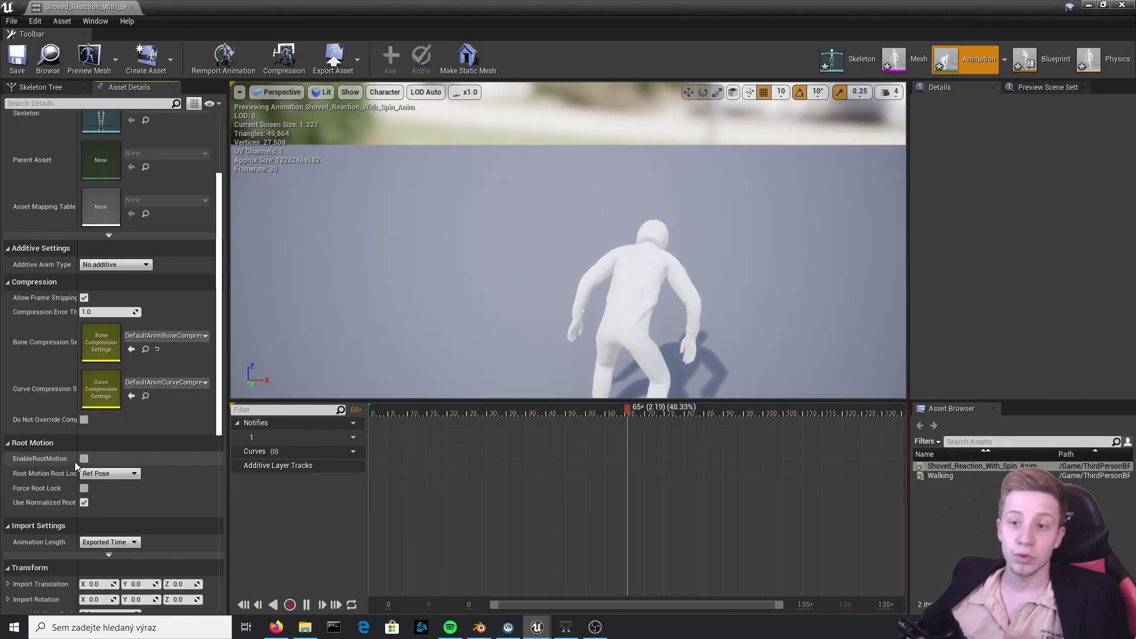
pyautogui.click(16, 59)
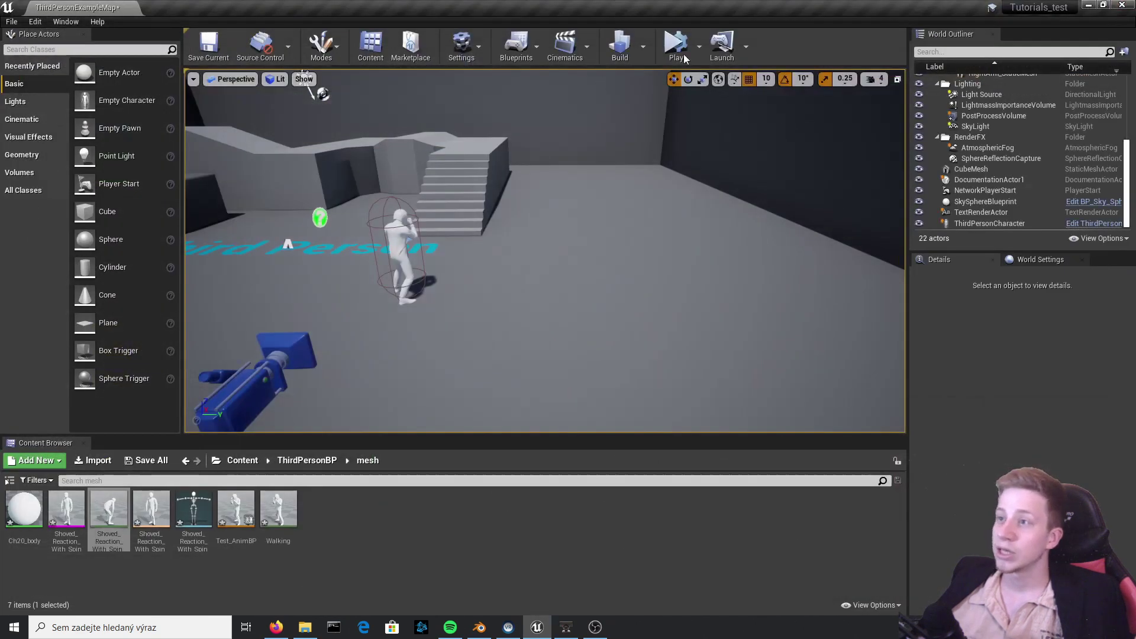
# Play the level in the active viewport to test the third-person character's animation, ending the session when done
pyautogui.click(699, 47)
pyautogui.click(843, 71)
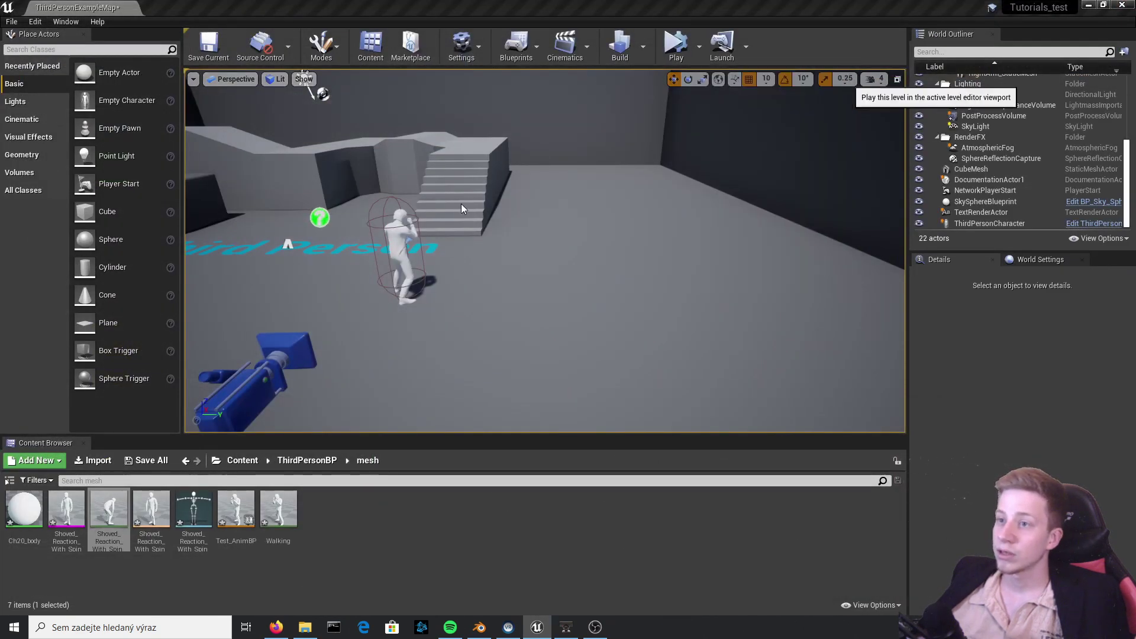
pyautogui.click(657, 172)
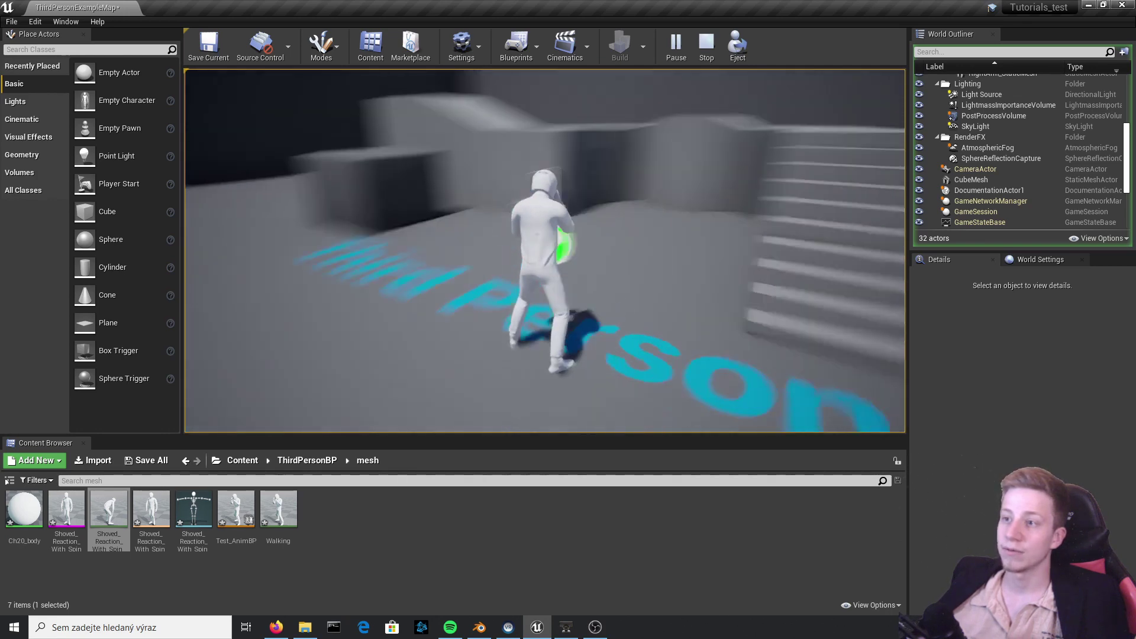
pyautogui.press('Escape')
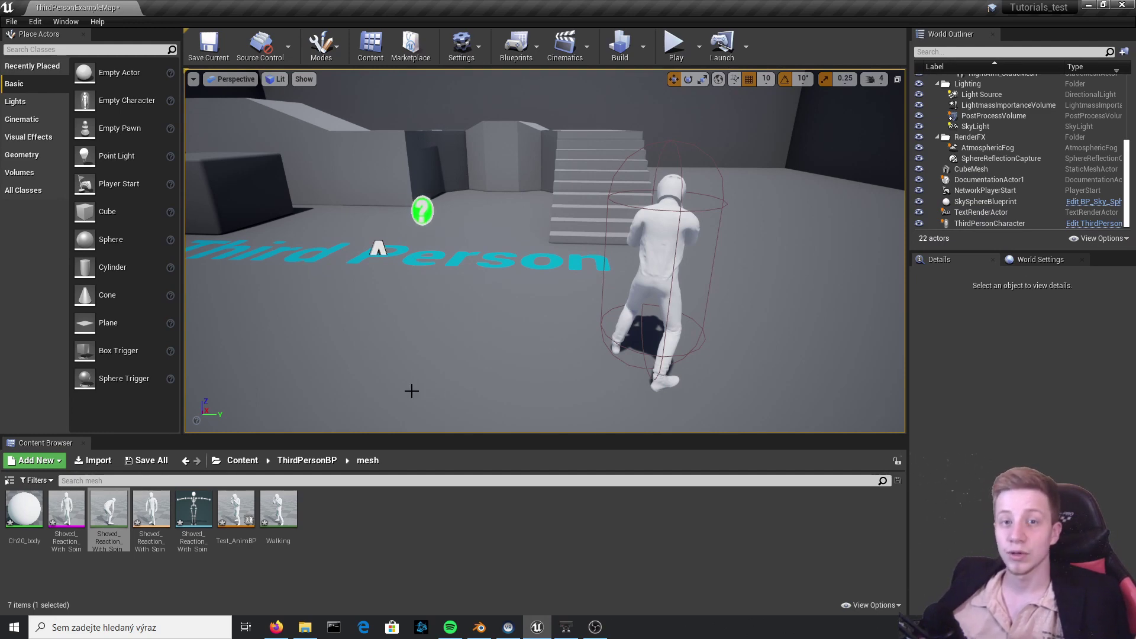
# Open the character's skeleton asset and examine the root bone and the Hips hierarchy below it
pyautogui.click(332, 577)
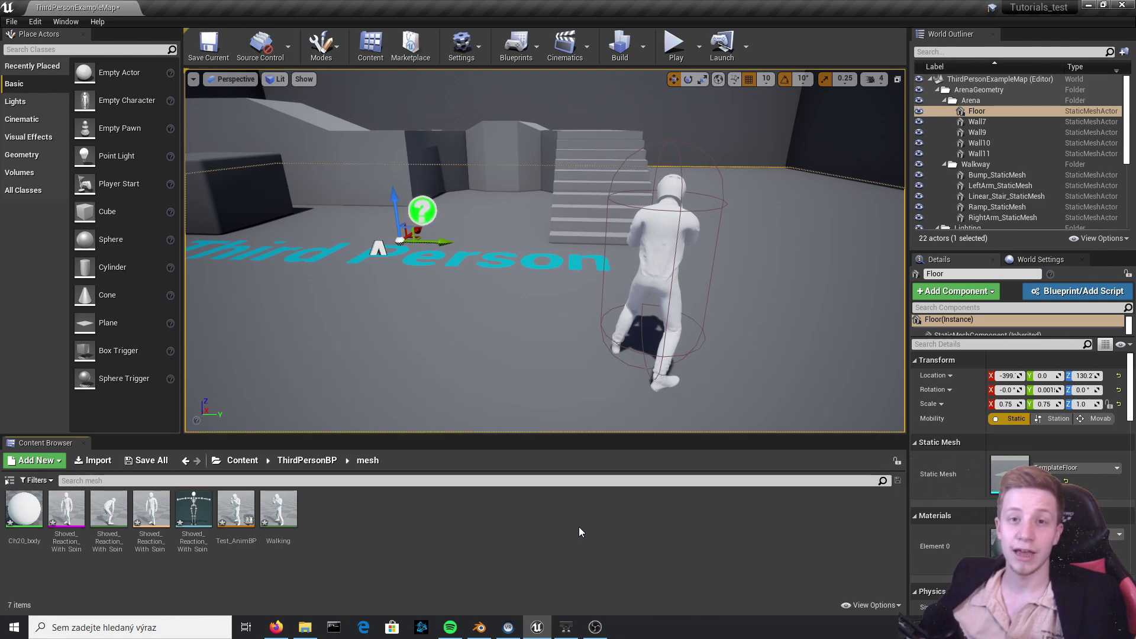
pyautogui.doubleClick(193, 510)
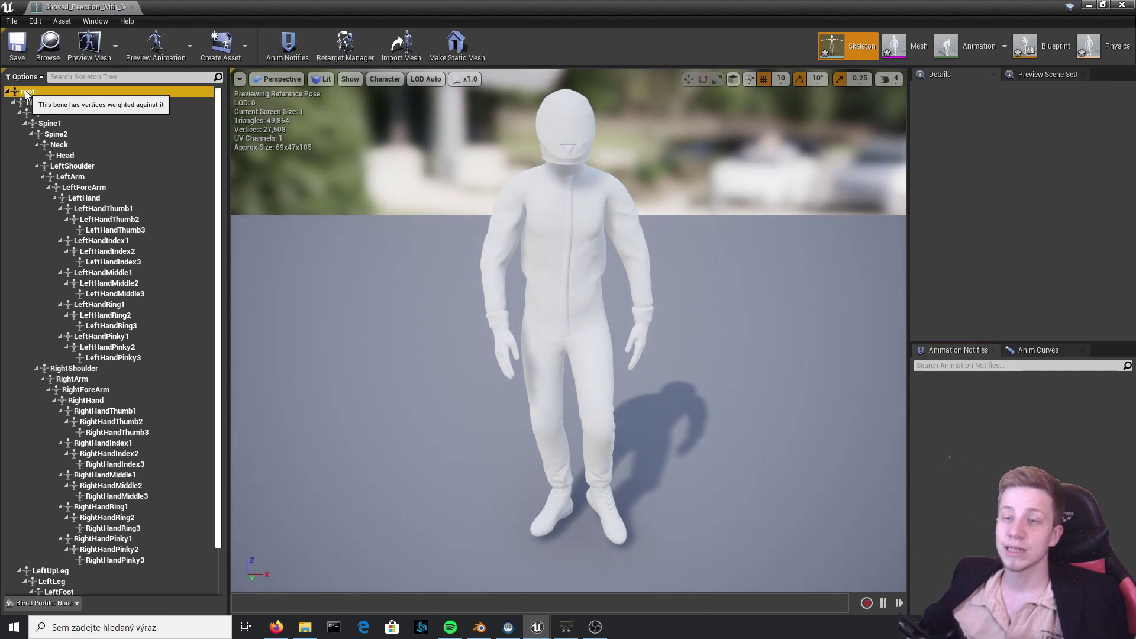
pyautogui.click(25, 93)
pyautogui.click(12, 104)
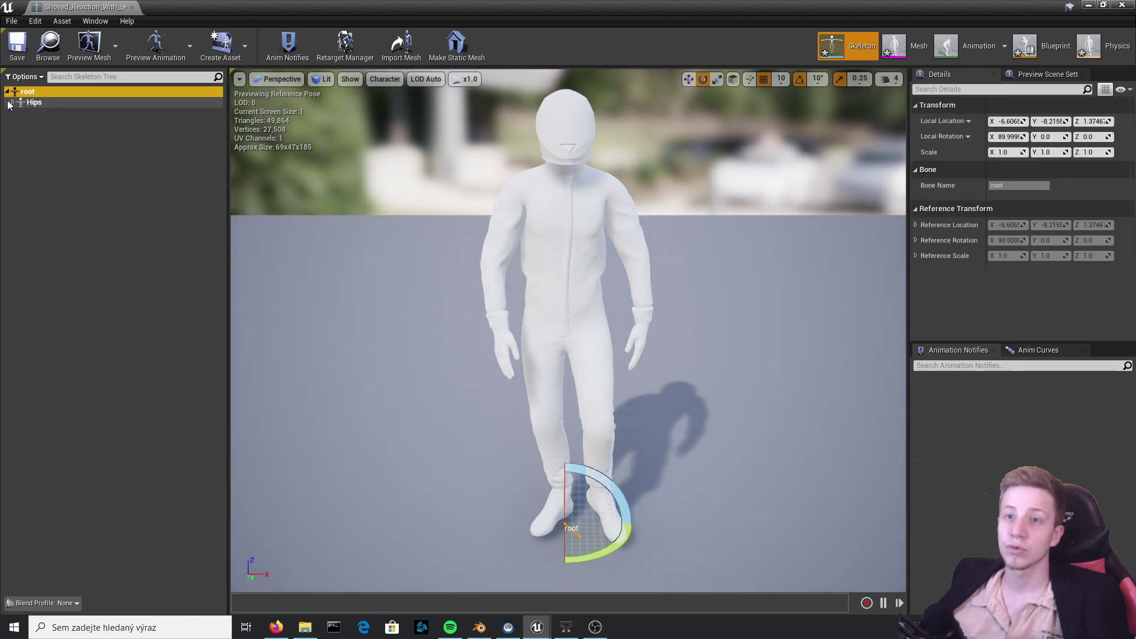
pyautogui.click(10, 104)
pyautogui.click(12, 104)
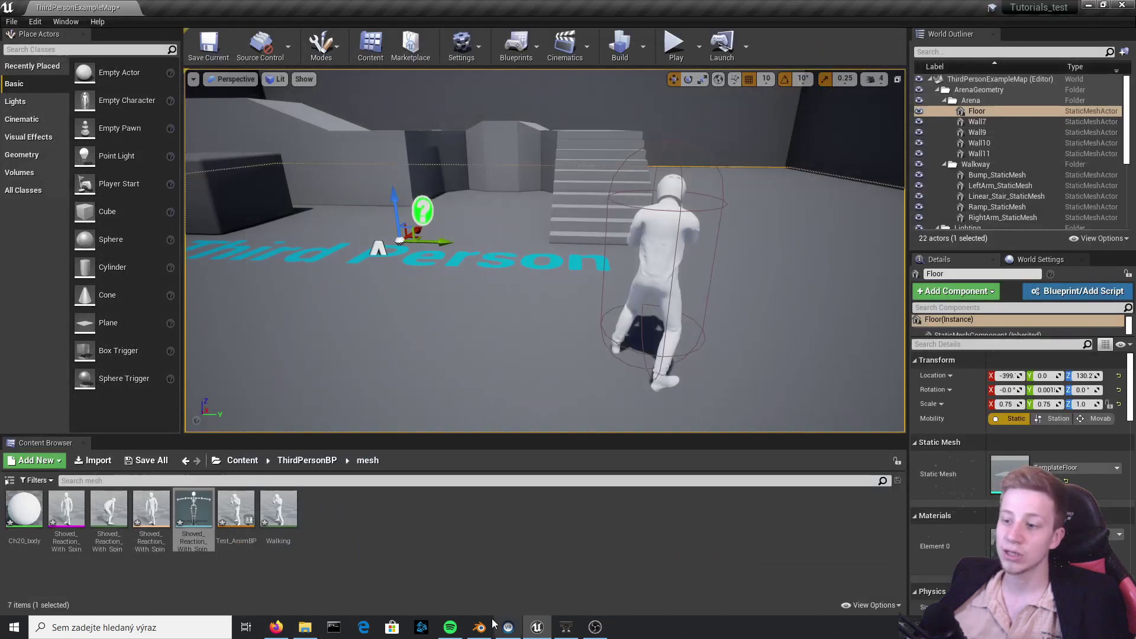
# Switch to Blender and show the advanced options of the Mixamo Rootbaker add-on
pyautogui.click(482, 626)
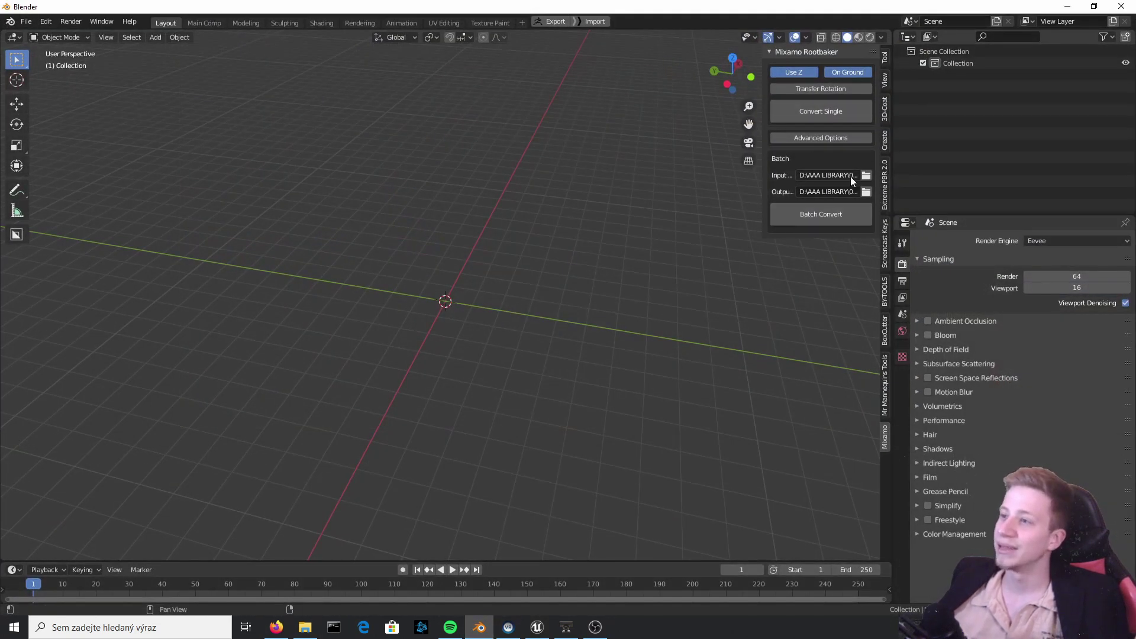
pyautogui.click(826, 139)
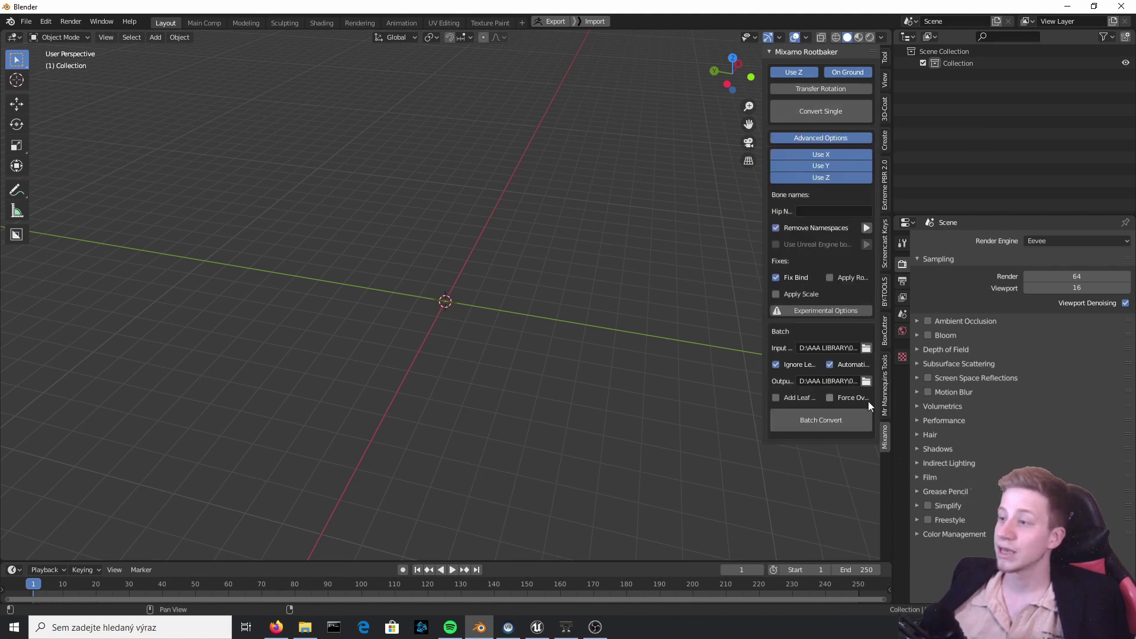
pyautogui.moveTo(550, 302); pyautogui.dragTo(431, 200)
# Switch to Mixamo in the browser, inspect the helmeted character, and go to the animation library
pyautogui.click(276, 627)
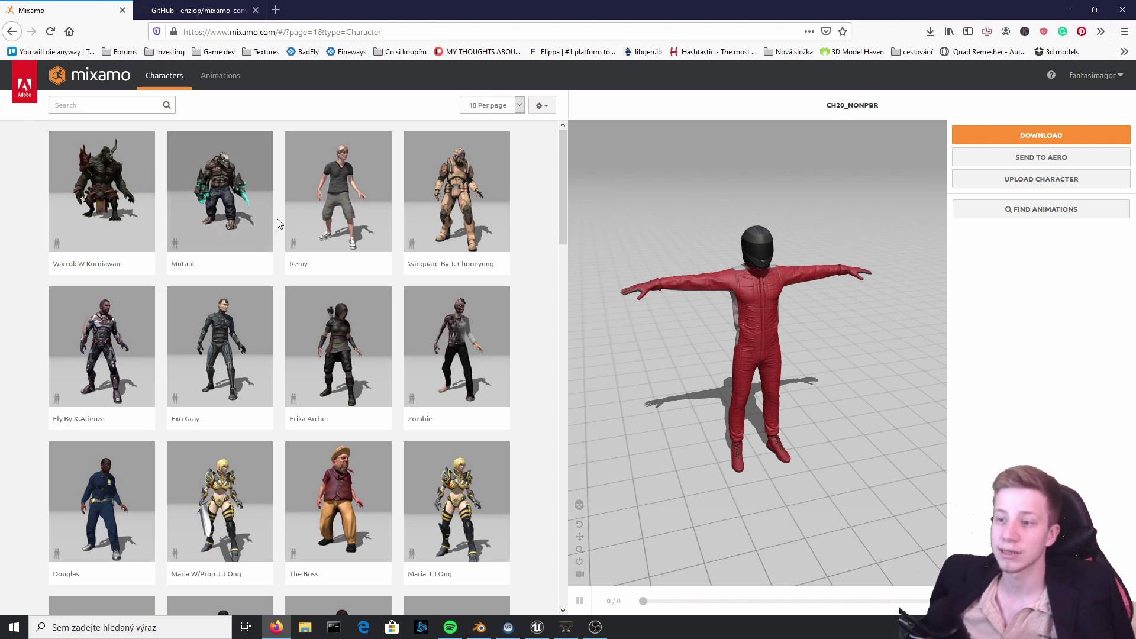
pyautogui.scroll(-3, 690, 327)
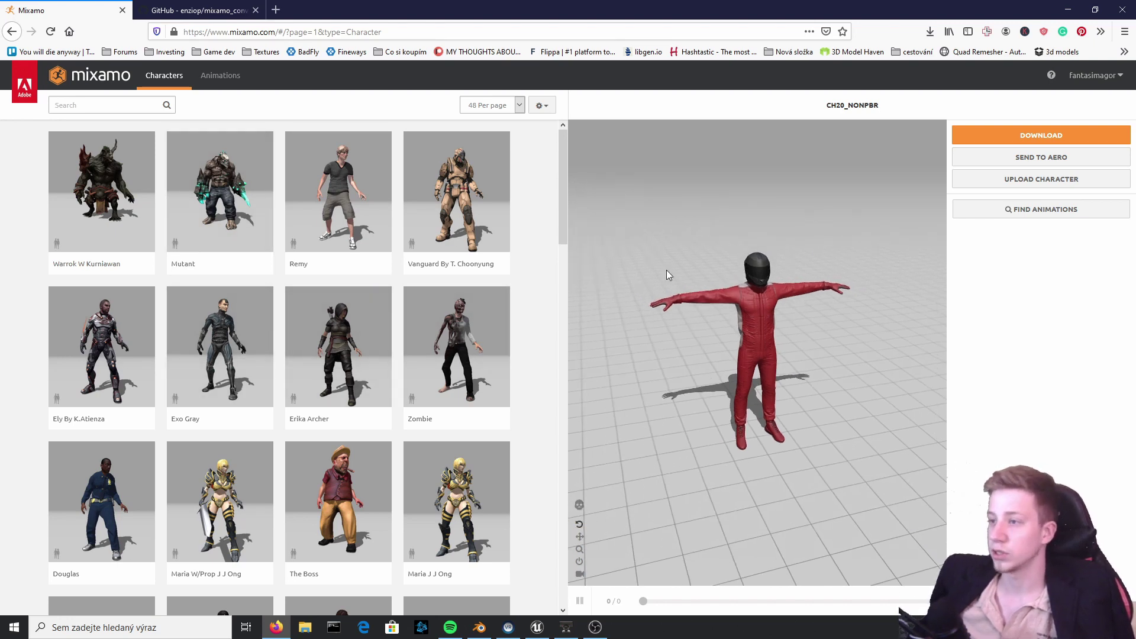
pyautogui.scroll(3, 721, 265)
pyautogui.click(223, 78)
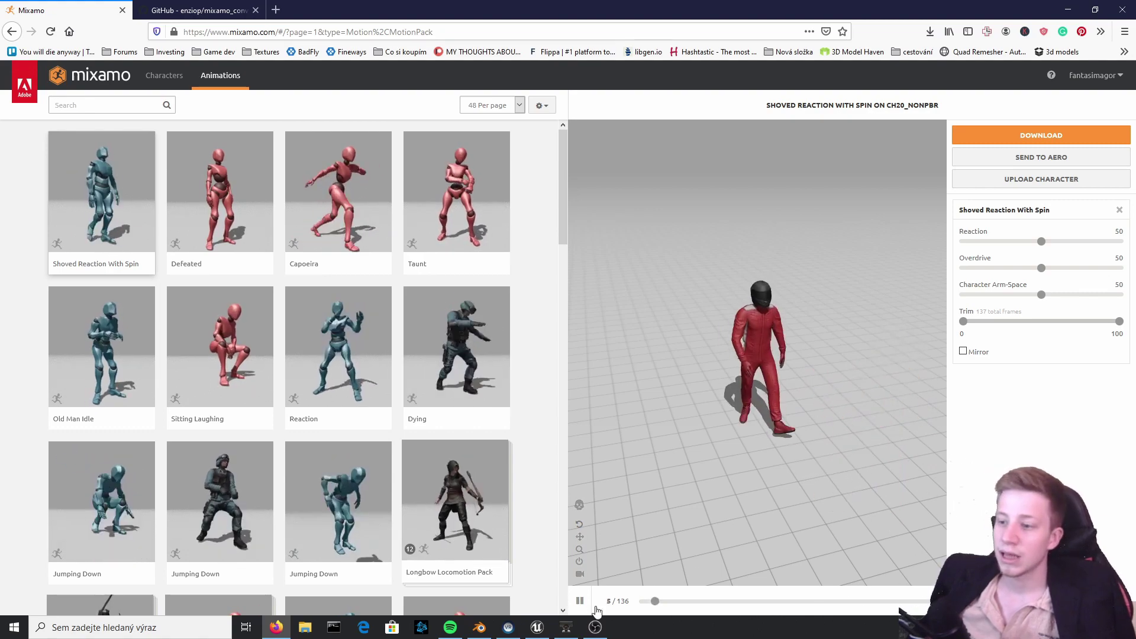
# Download the Shoved Reaction With Spin animation as FBX with skin at 30 frames per second, without keyframe reduction
pyautogui.click(1044, 135)
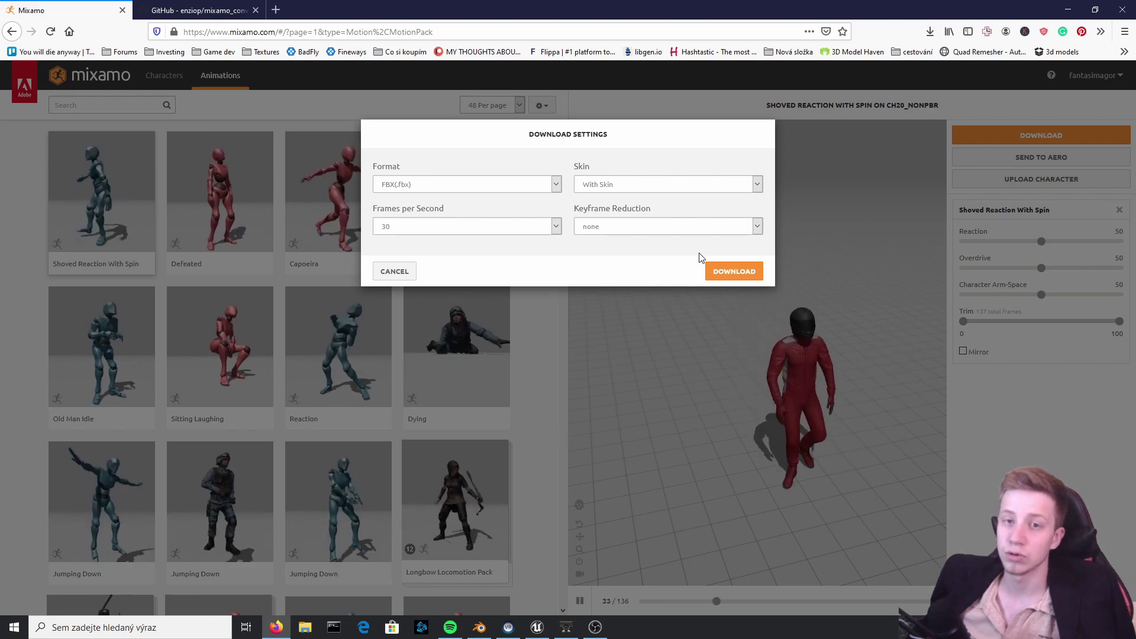
pyautogui.click(640, 184)
pyautogui.click(620, 164)
pyautogui.click(713, 270)
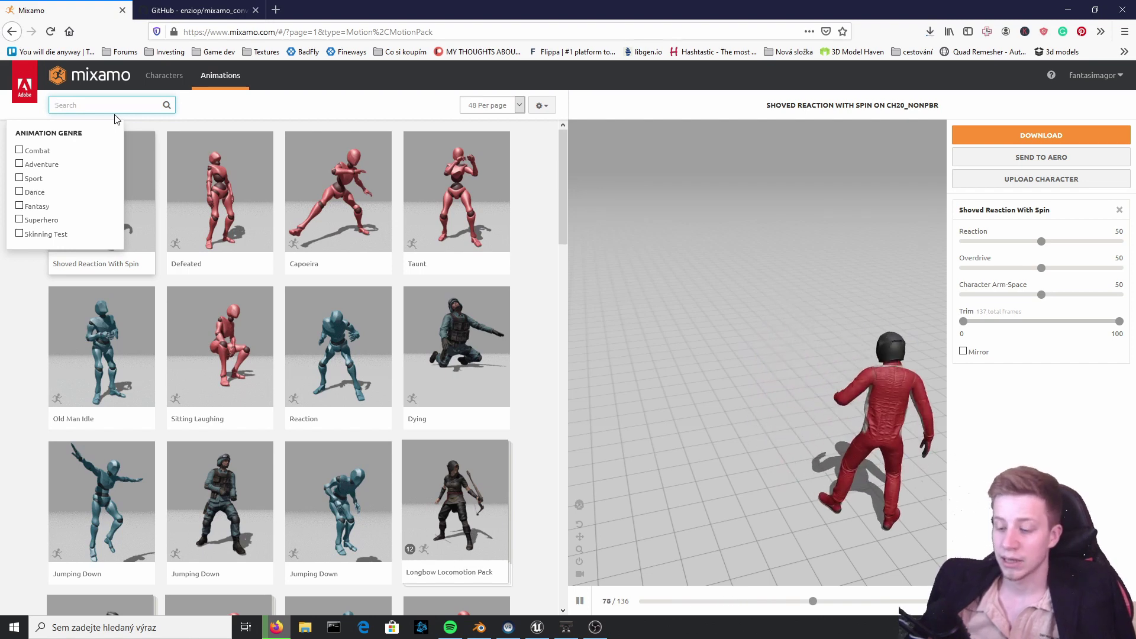
# Search the animations for "walking" and apply the second Walking result with In Place enabled
pyautogui.write('walling')
pyautogui.press('Return')
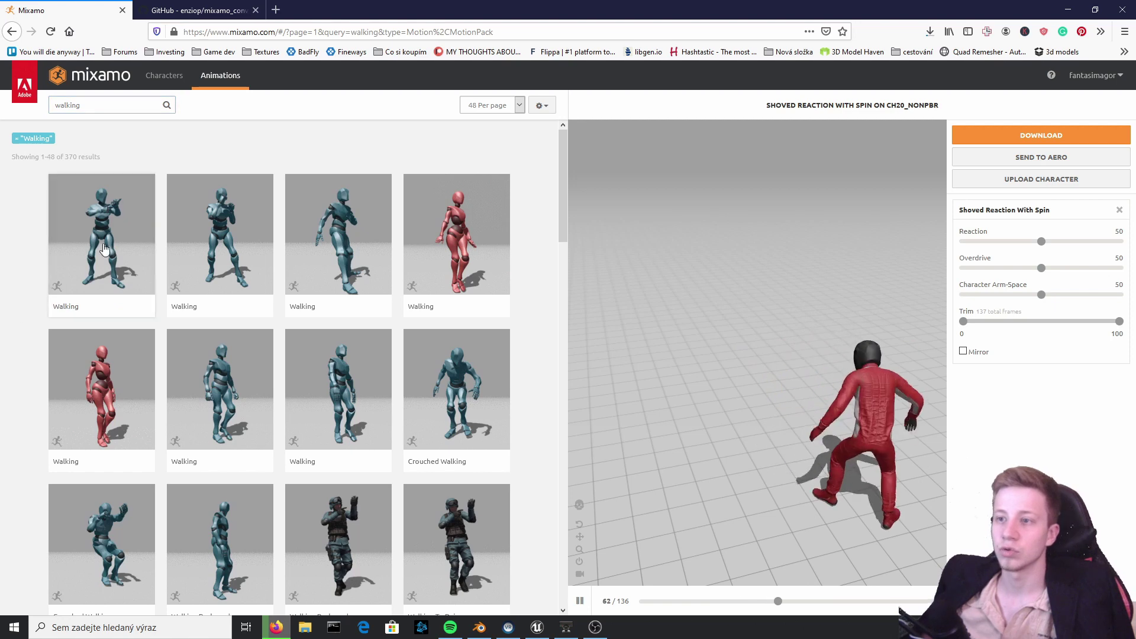
pyautogui.click(93, 249)
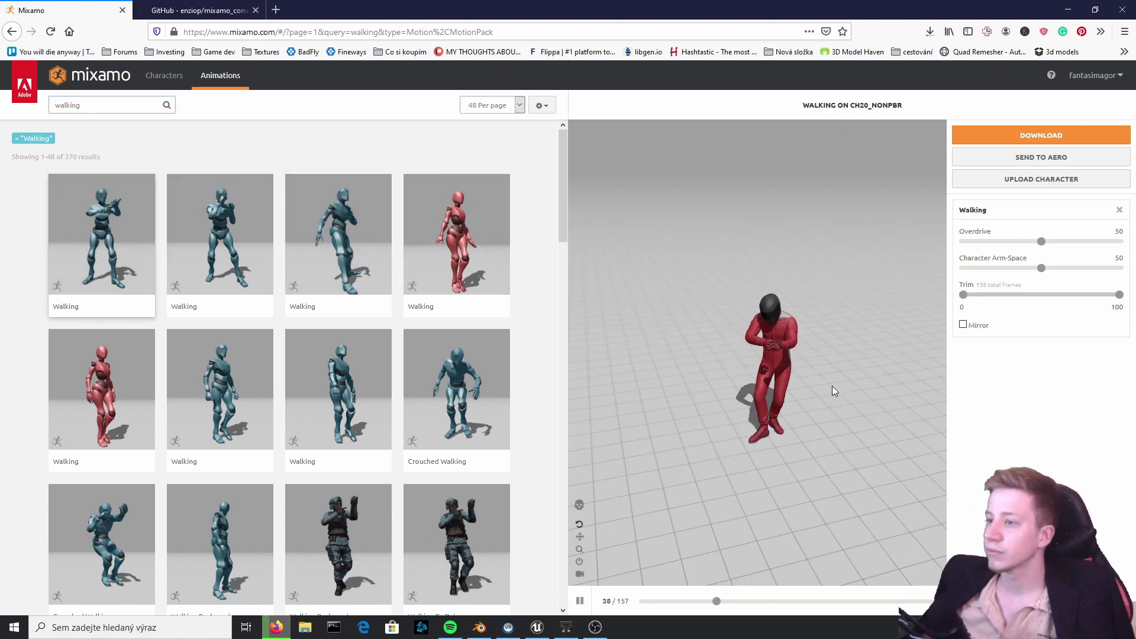
pyautogui.click(239, 256)
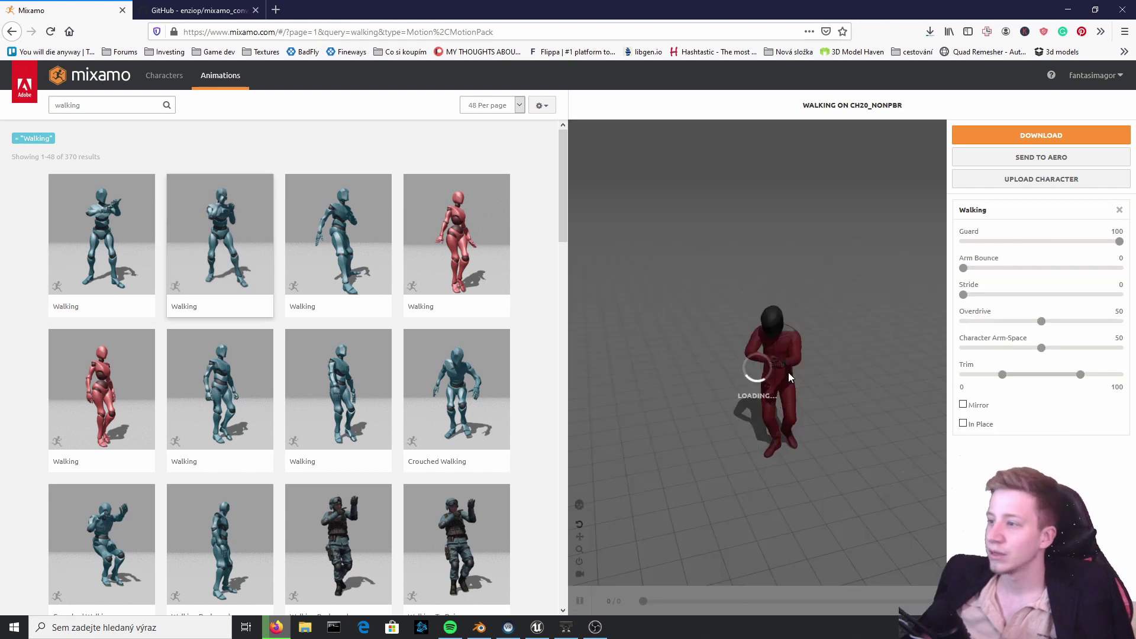
pyautogui.click(975, 426)
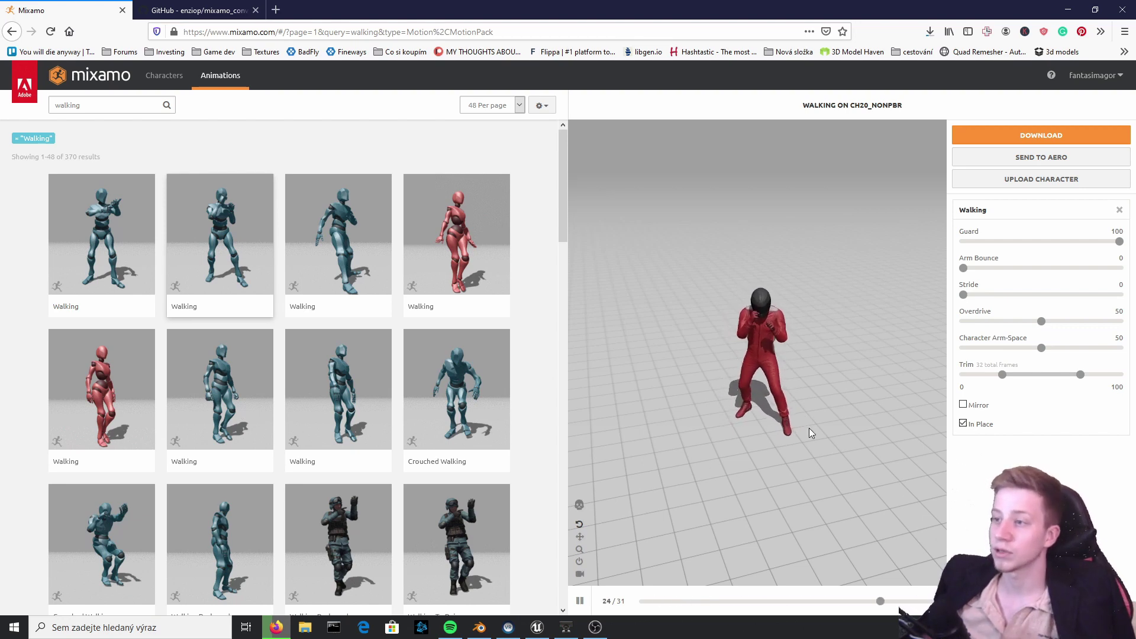
# Download the Walking animation as FBX without skin at 30 frames per second, without keyframe reduction
pyautogui.click(1040, 135)
pyautogui.click(622, 185)
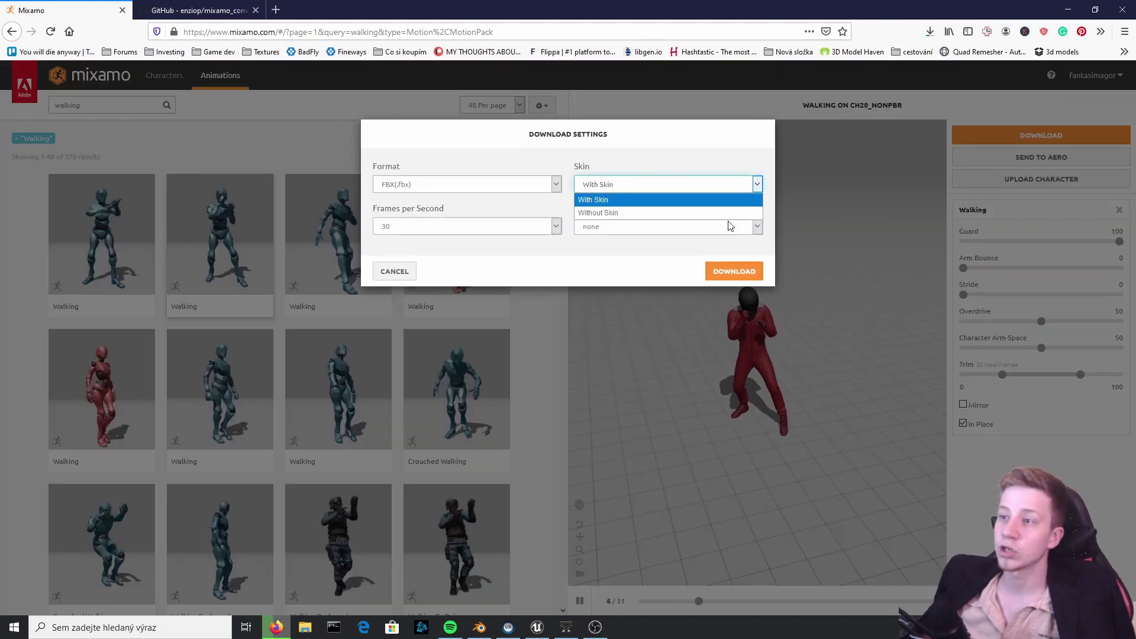
pyautogui.click(610, 210)
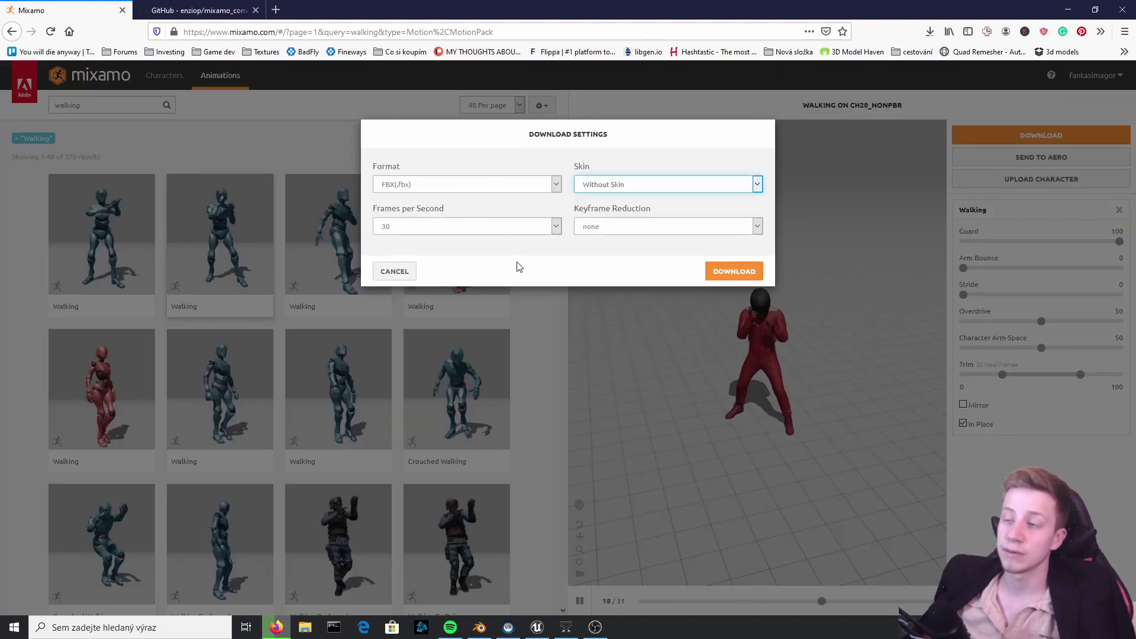
pyautogui.click(724, 274)
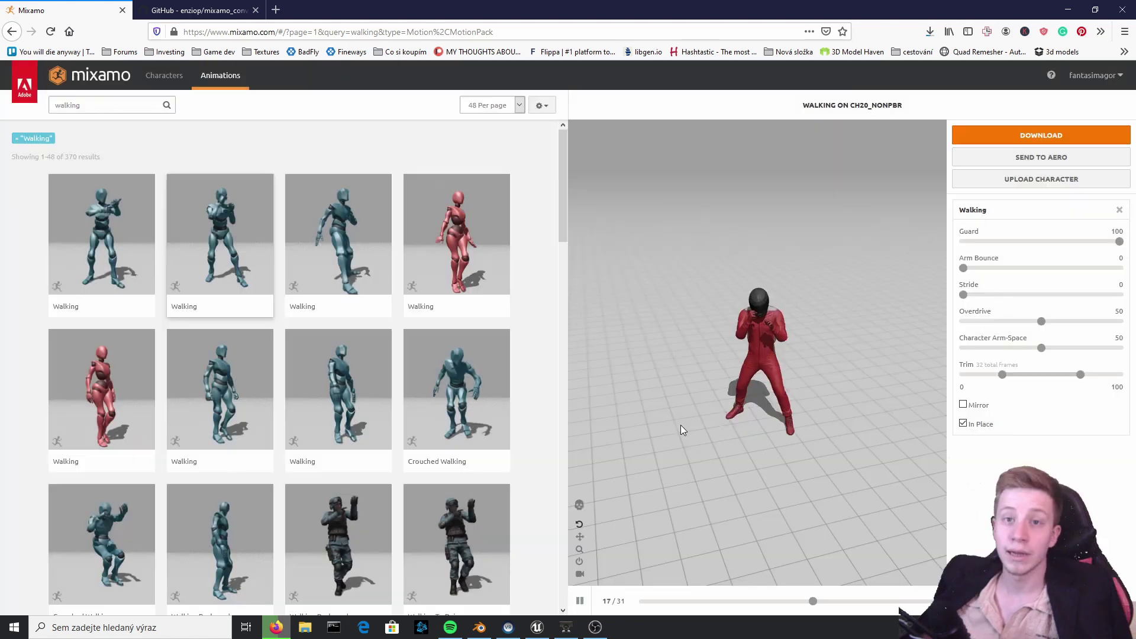
# Go to the mixamo_converter repository on GitHub and show its code download options
pyautogui.click(228, 5)
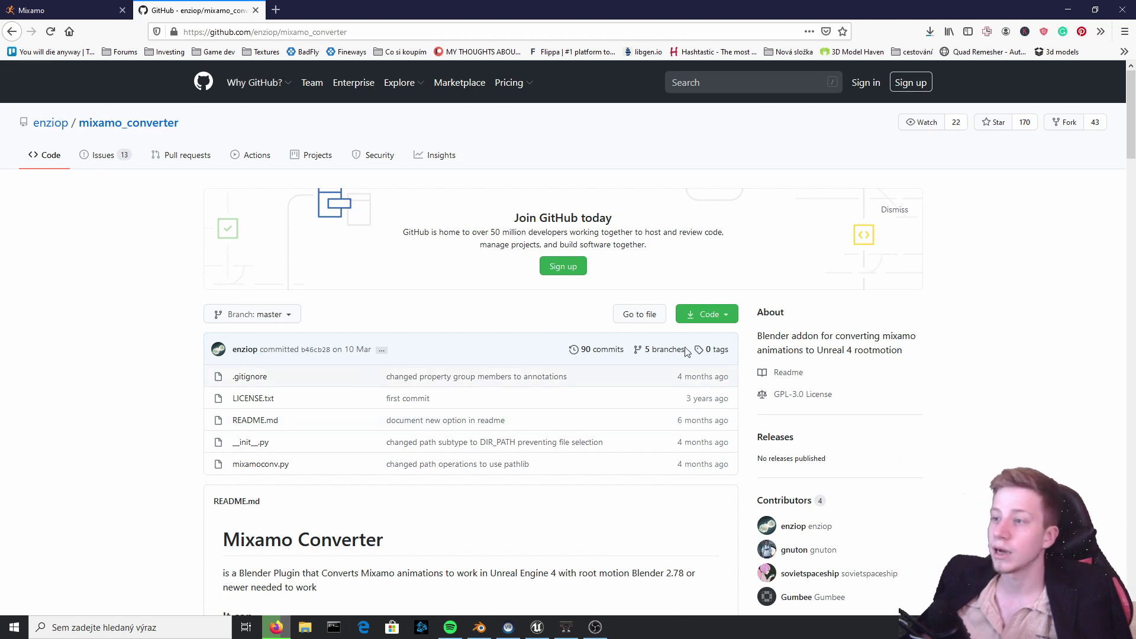
pyautogui.click(701, 316)
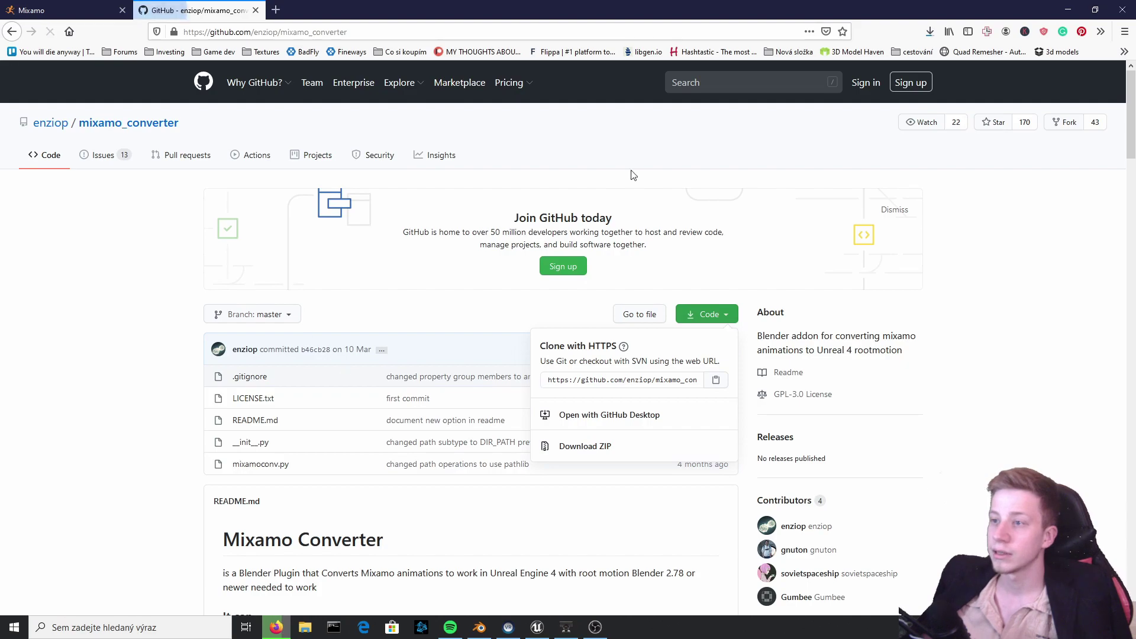
pyautogui.click(213, 175)
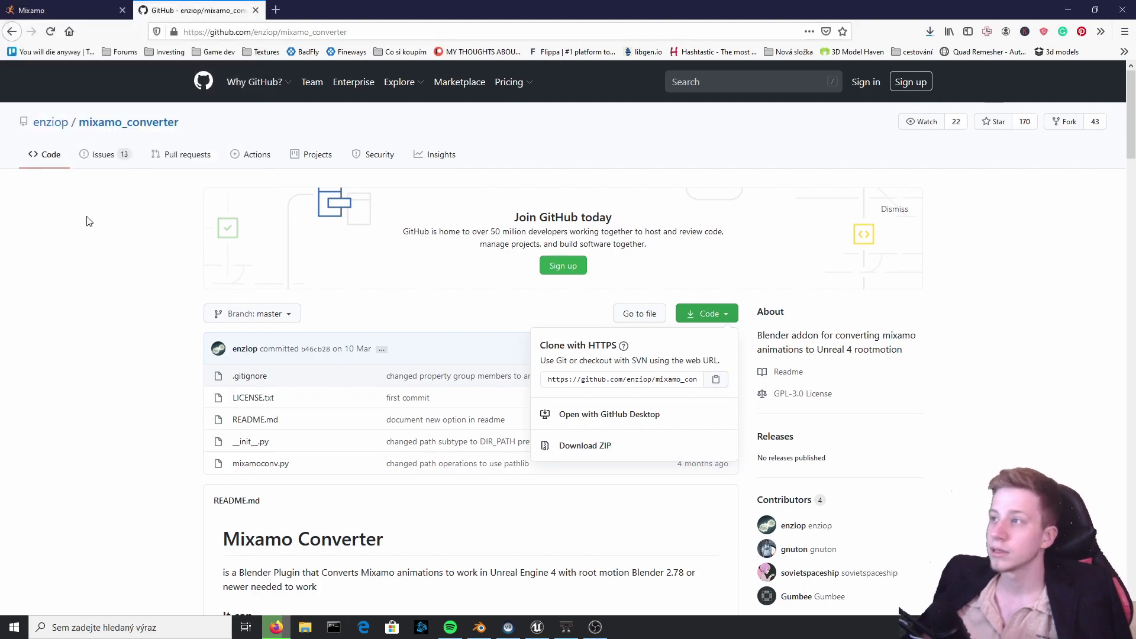
# Read through the README's descriptions of the converter options and return to the start of the page
pyautogui.middleClick(126, 171)
pyautogui.moveTo(106, 486); pyautogui.dragTo(418, 477, button='middle')
pyautogui.moveTo(631, 460); pyautogui.dragTo(620, 403, button='middle')
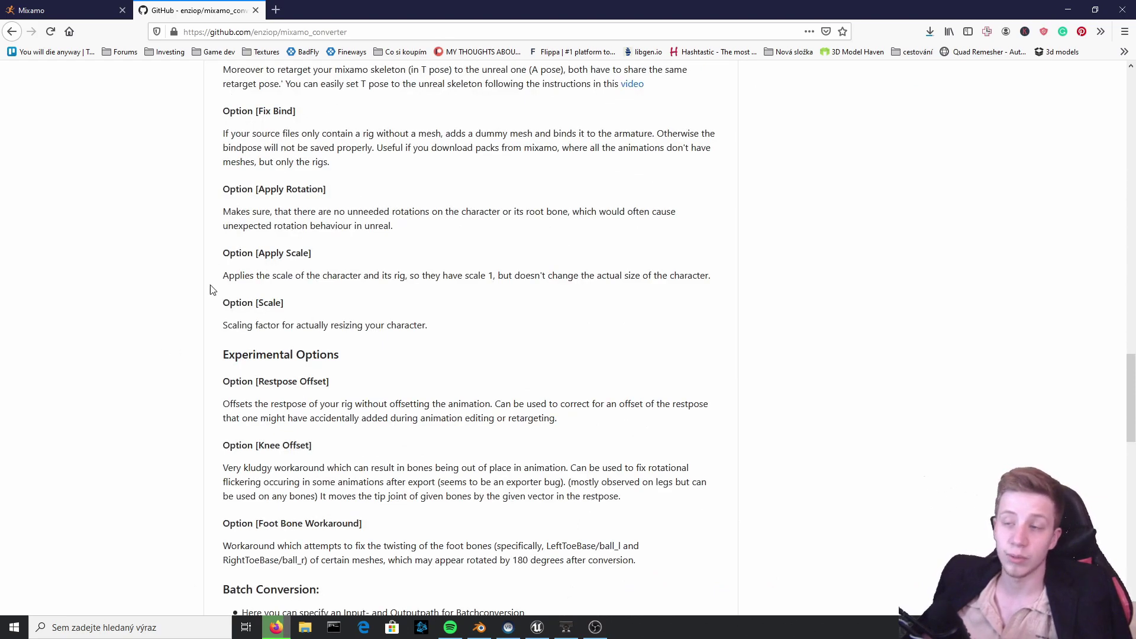
pyautogui.scroll(20, 363, 144)
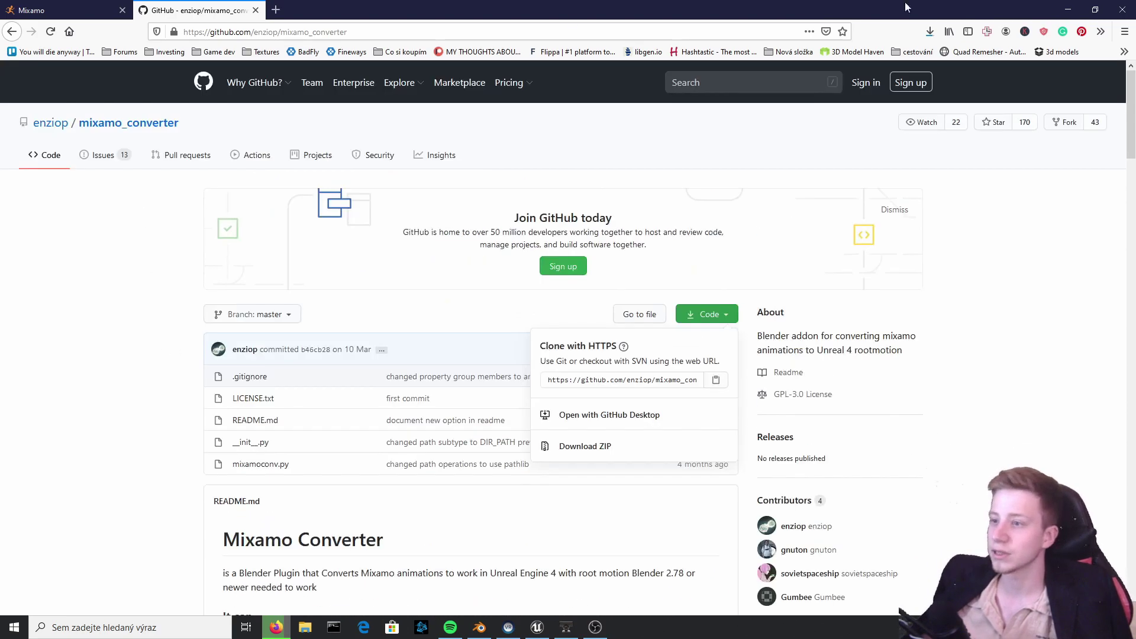
# Switch to Blender, open the add-on preferences and search them for "mixamo"
pyautogui.click(476, 631)
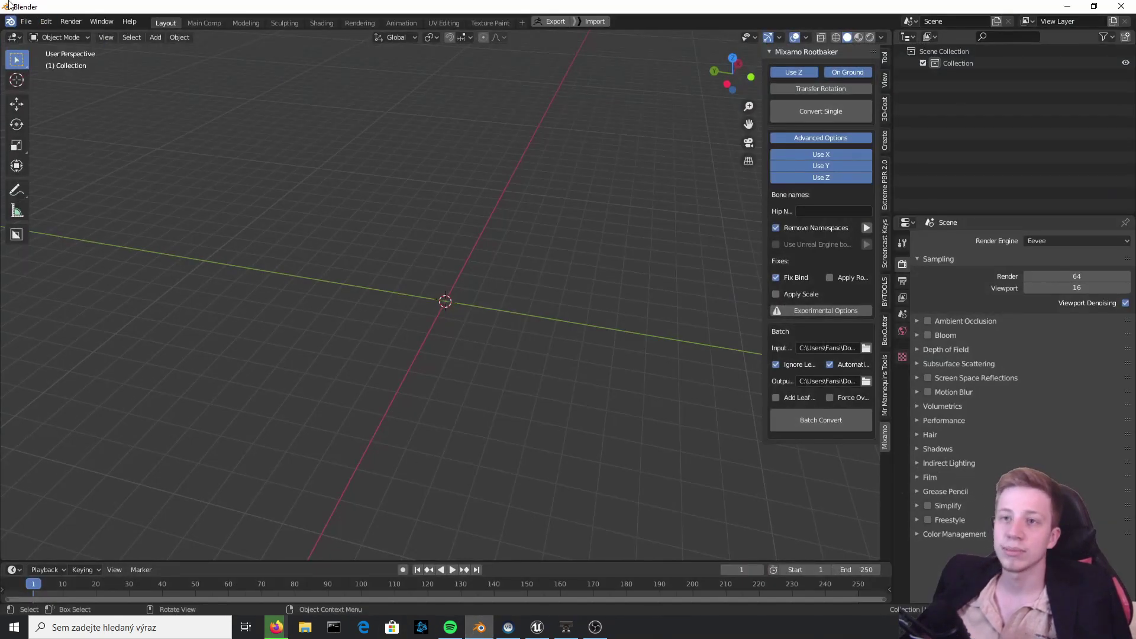
pyautogui.click(26, 22)
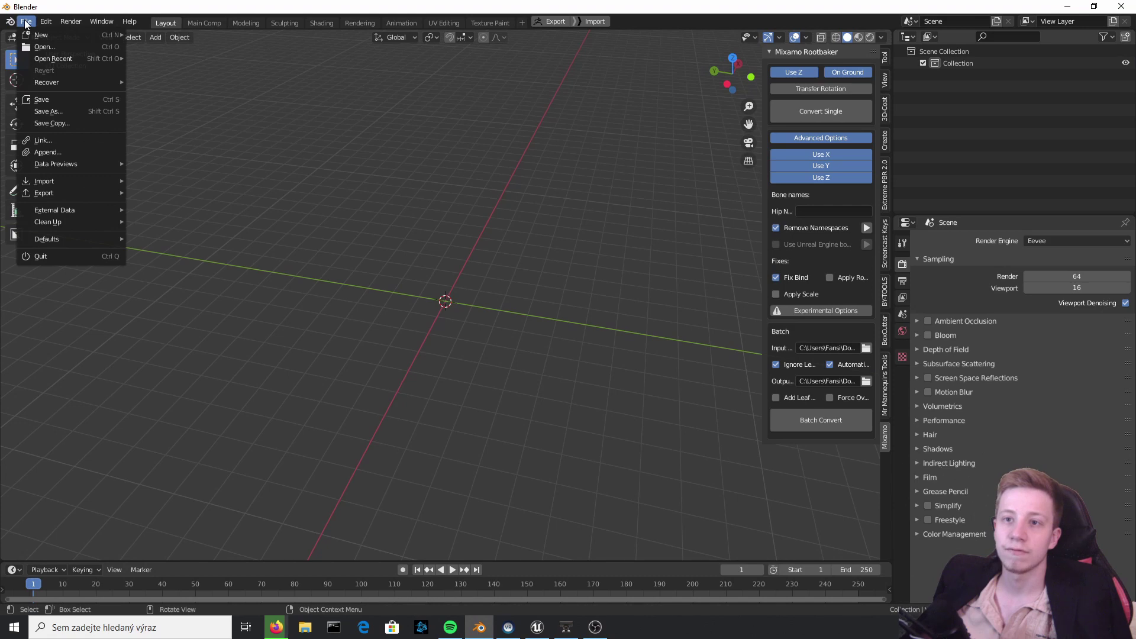
pyautogui.moveTo(47, 21)
pyautogui.click(91, 183)
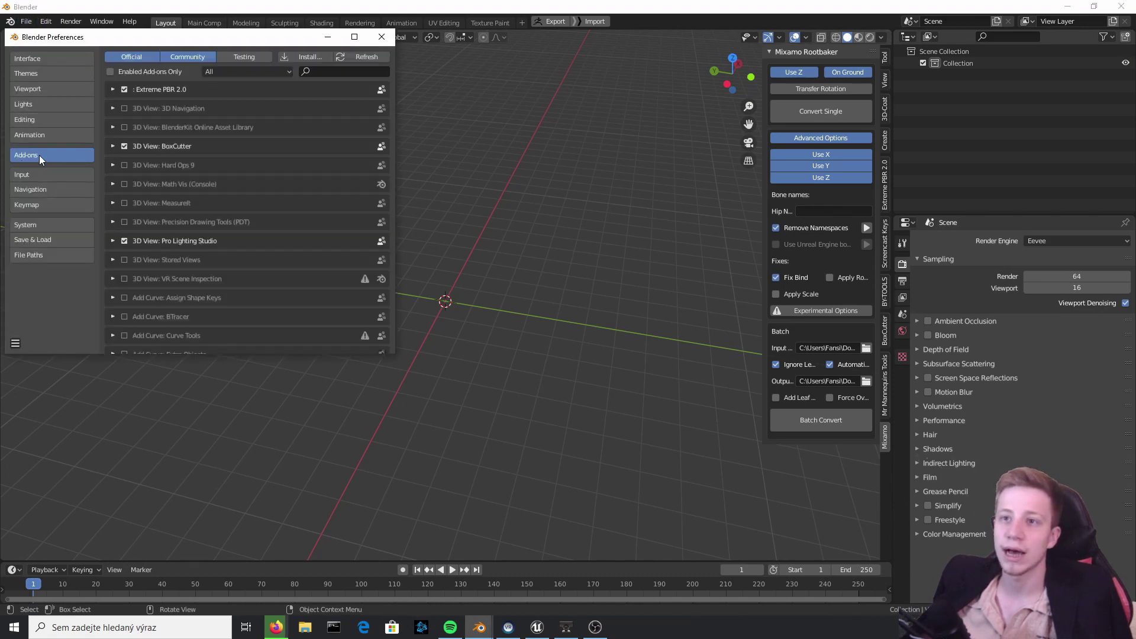
pyautogui.click(29, 134)
pyautogui.click(26, 150)
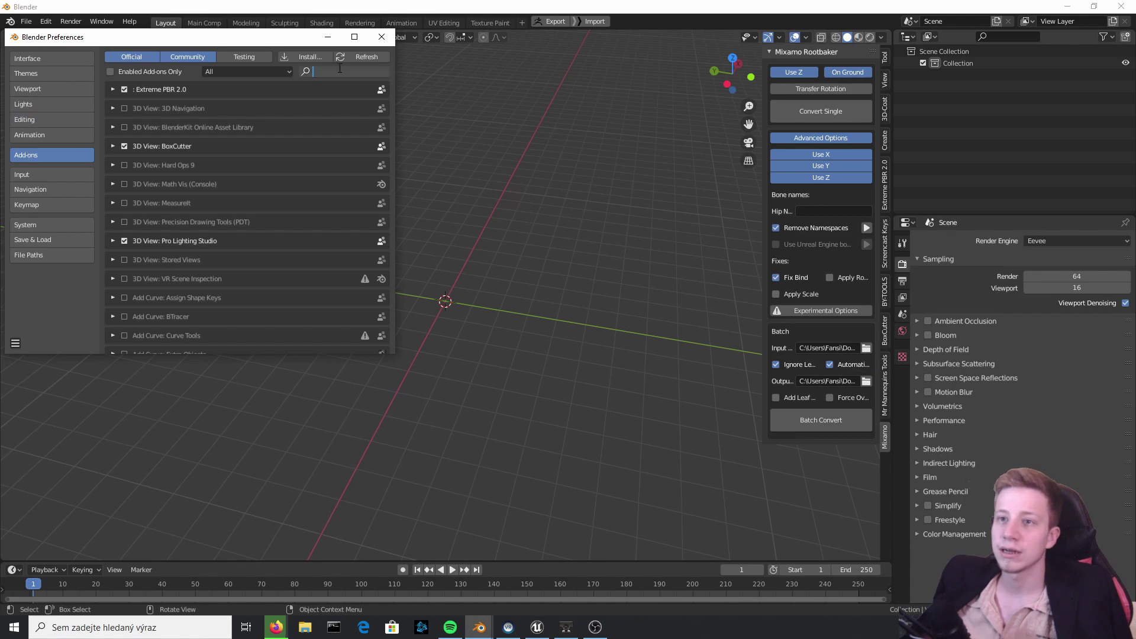
pyautogui.write('mixamo')
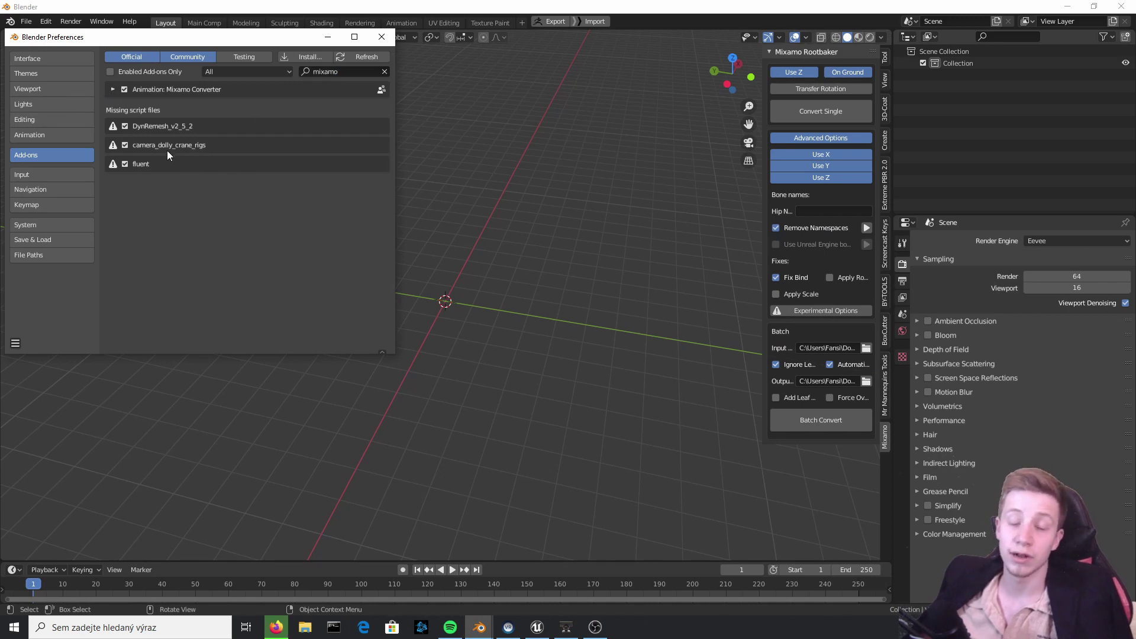
# Locate the mixamo_converter-master archive in the Downloads folder through the add-on installer, and close the preferences
pyautogui.click(313, 54)
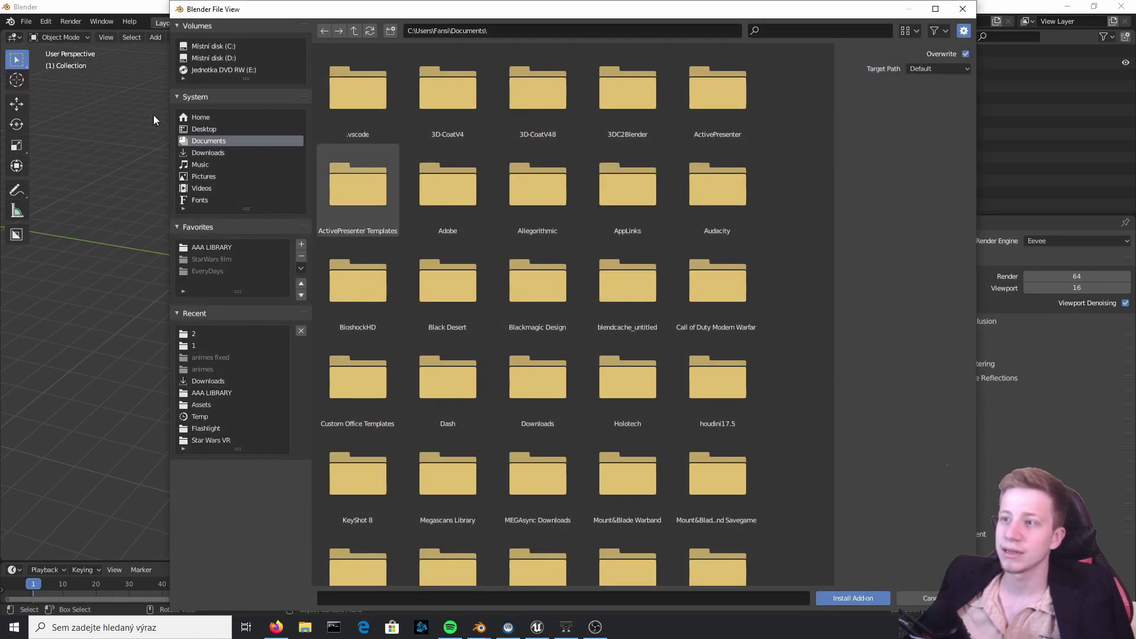
pyautogui.scroll(-5, 536, 178)
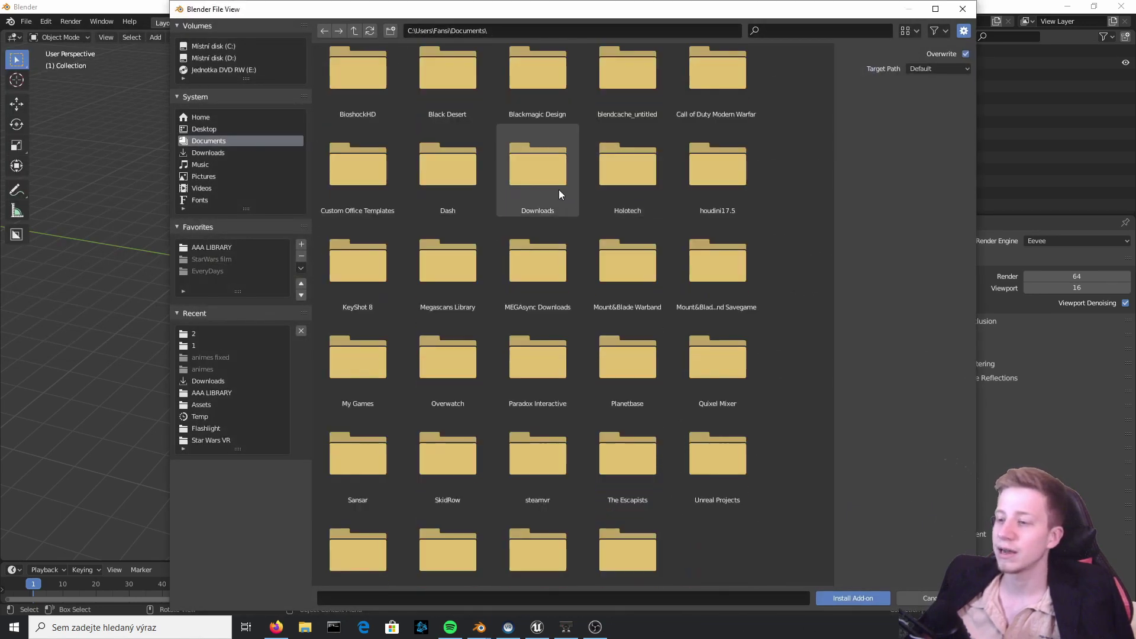
pyautogui.click(218, 152)
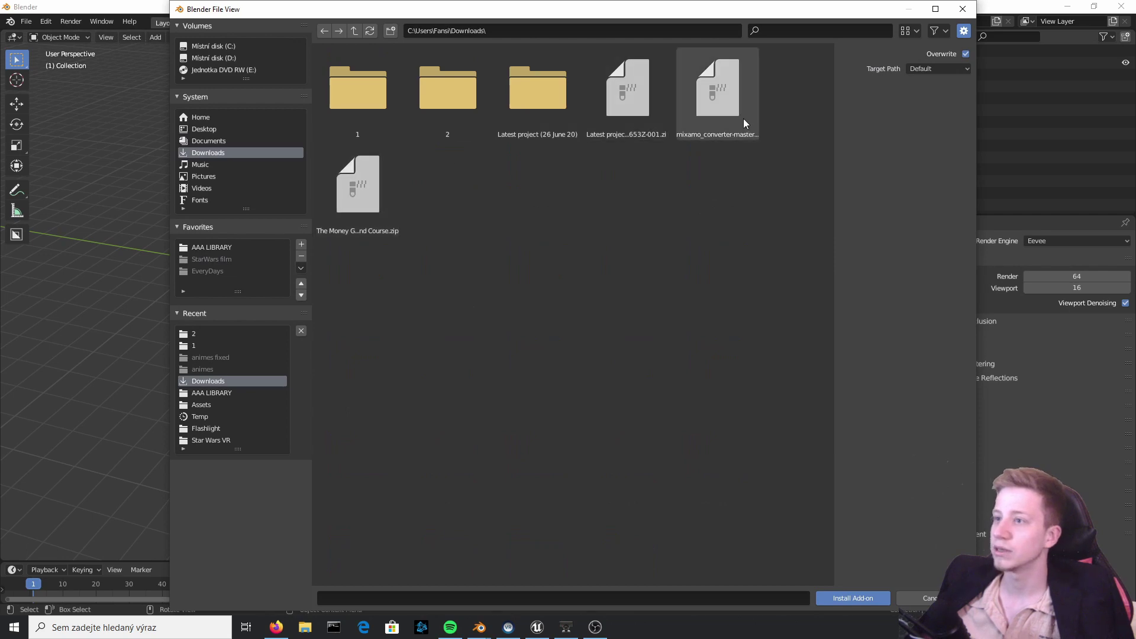
pyautogui.click(690, 119)
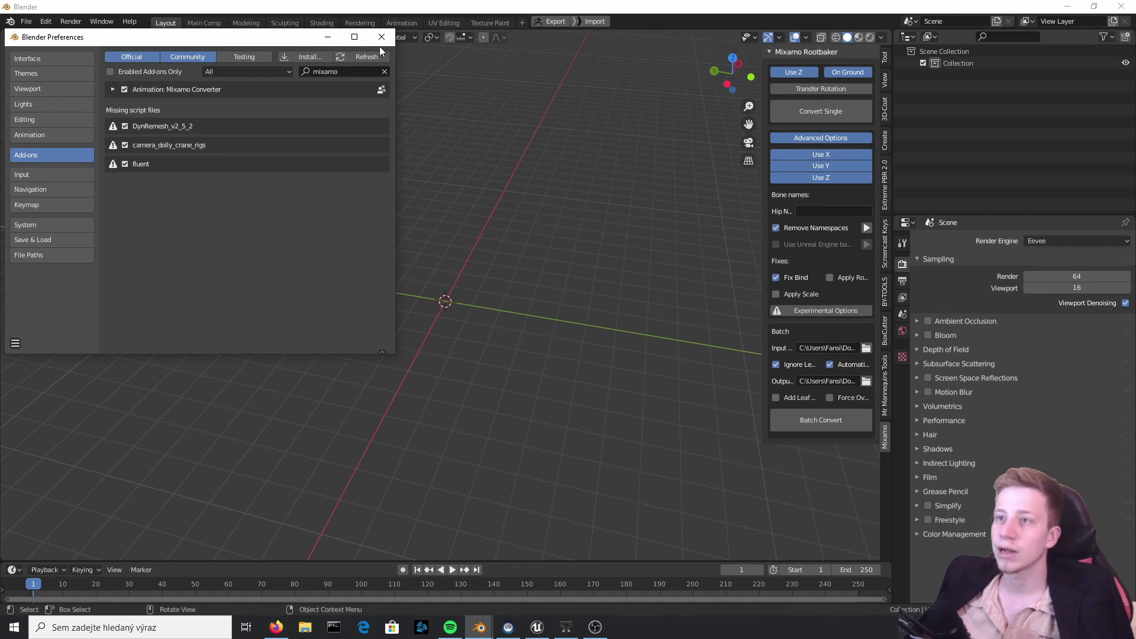
pyautogui.click(381, 36)
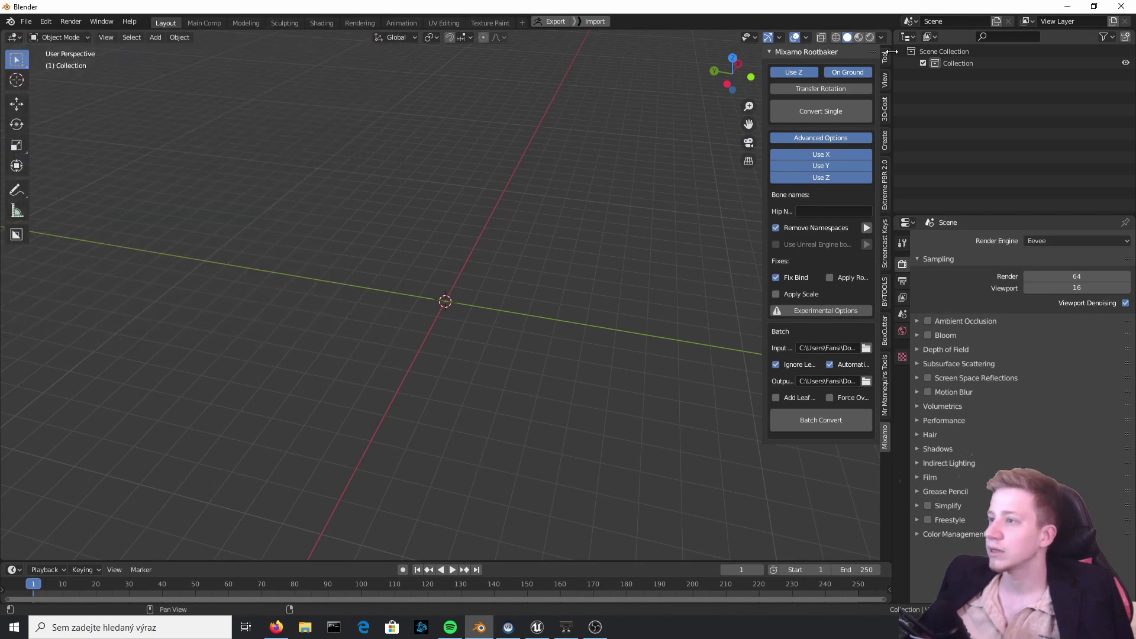
# Enable Transfer Rotation in the Mixamo Rootbaker settings and hide the advanced options
pyautogui.click(769, 53)
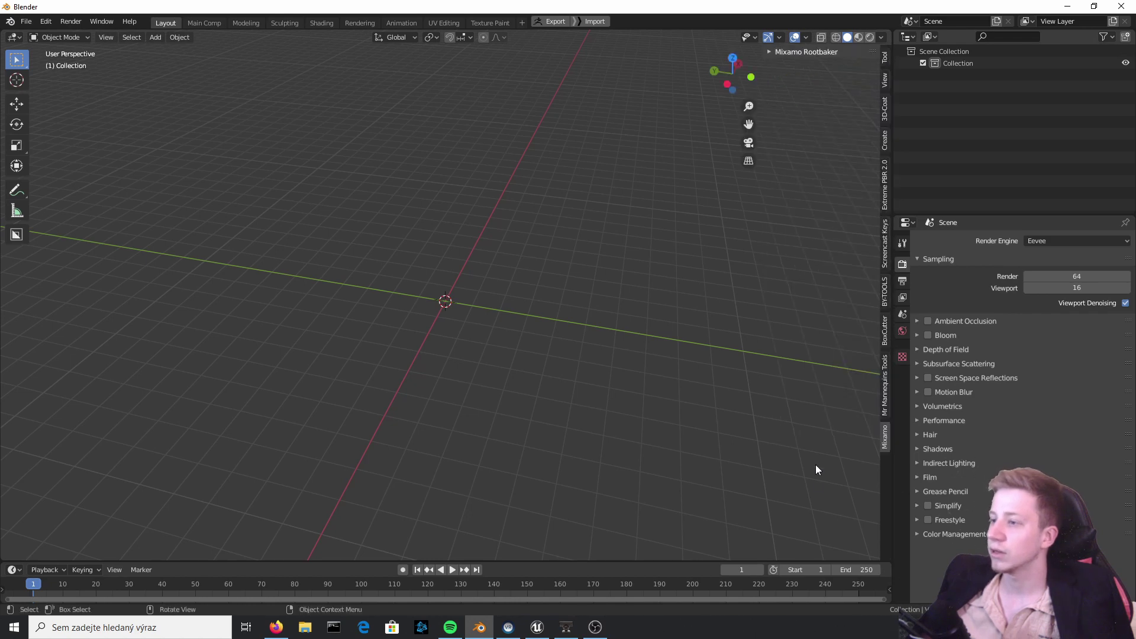
pyautogui.click(769, 52)
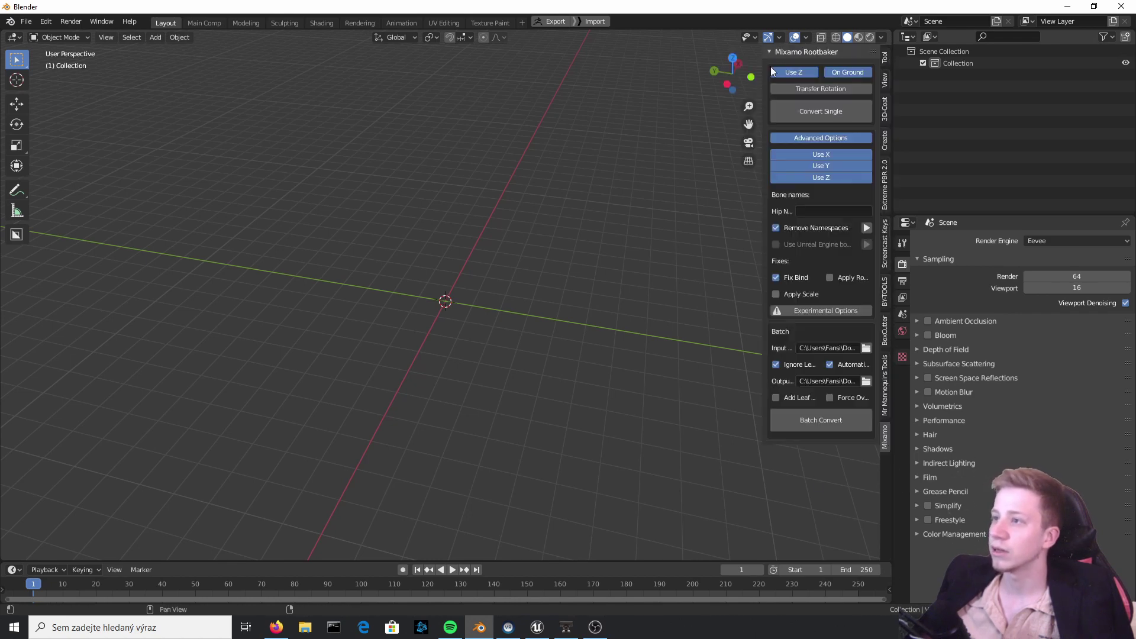
pyautogui.click(809, 89)
pyautogui.click(821, 138)
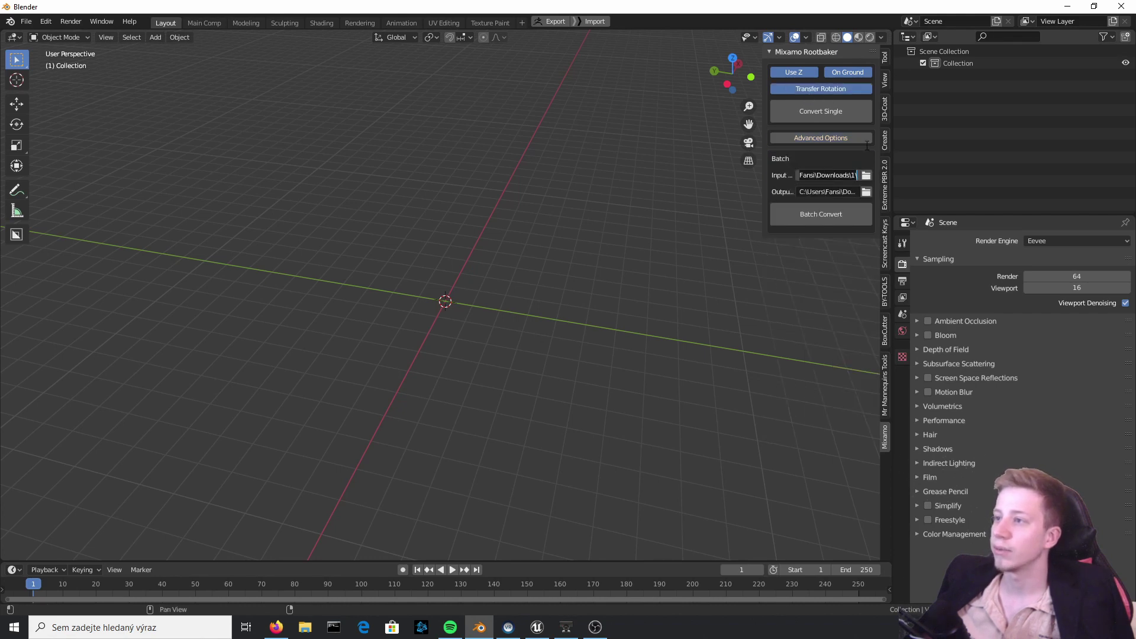
pyautogui.press('Return')
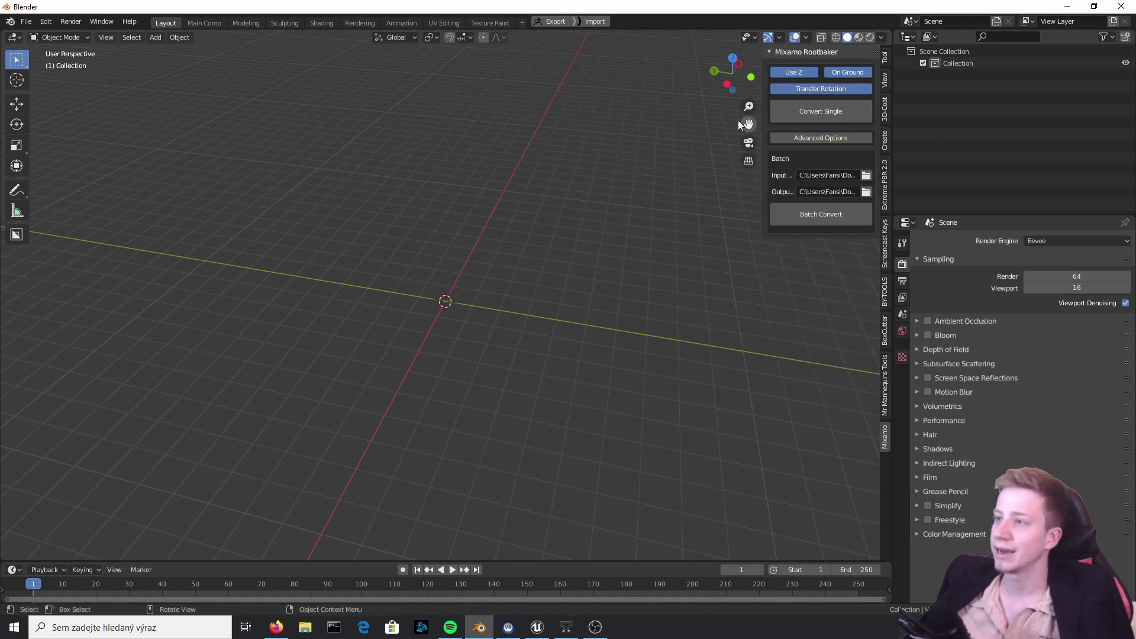
# Show the Rootbaker's advanced options, enable the Apply Rotation fix and turn off Transfer Rotation
pyautogui.click(822, 138)
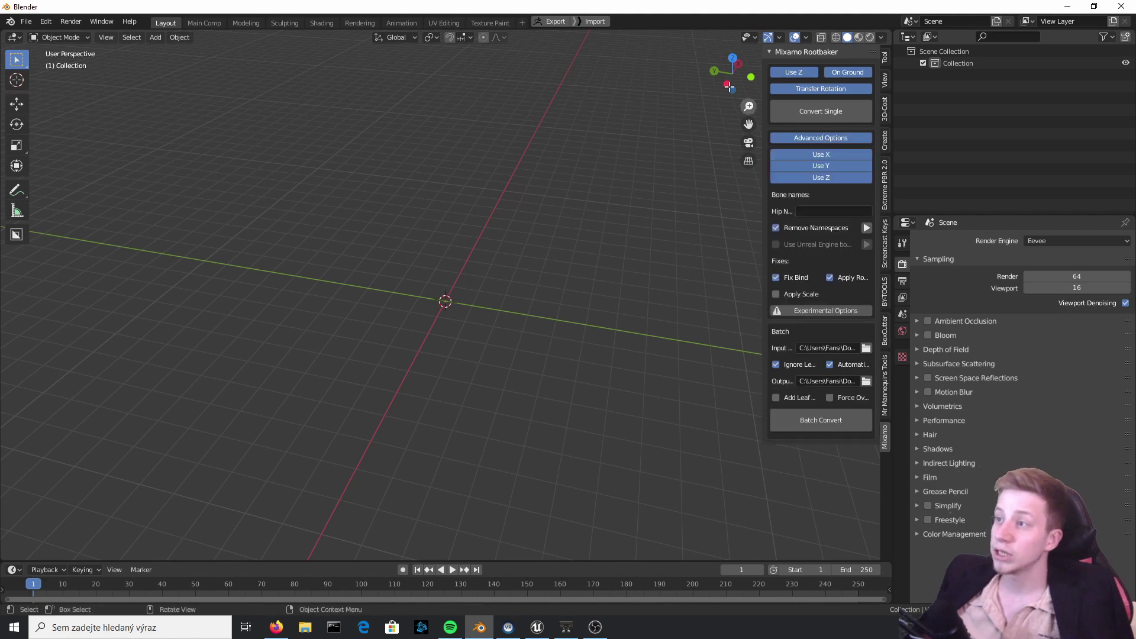
pyautogui.click(826, 91)
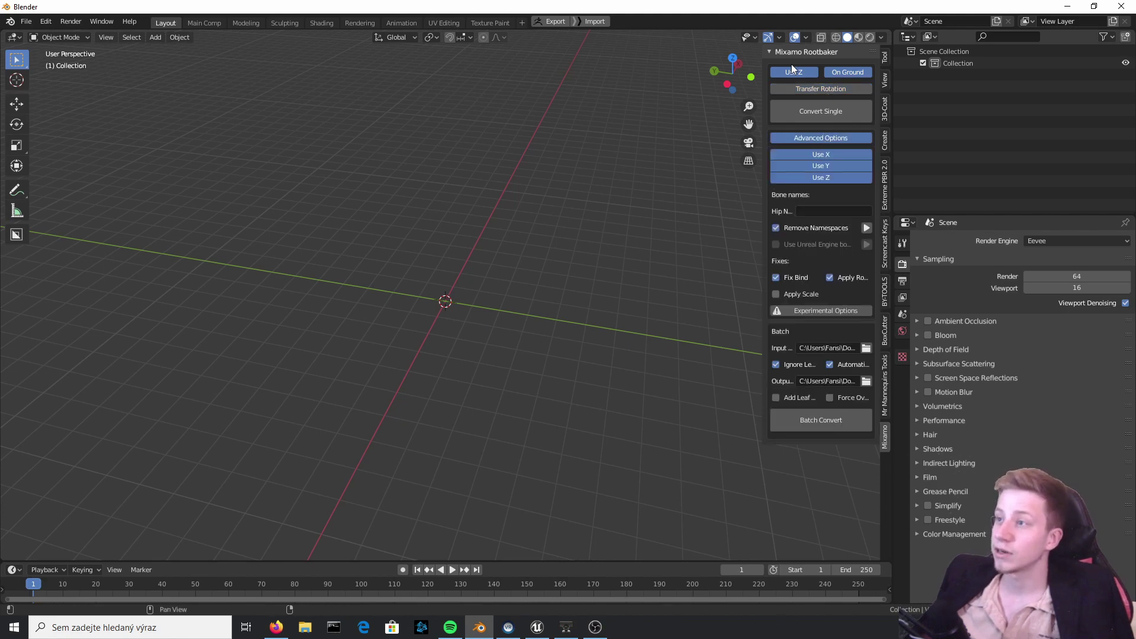
pyautogui.click(845, 281)
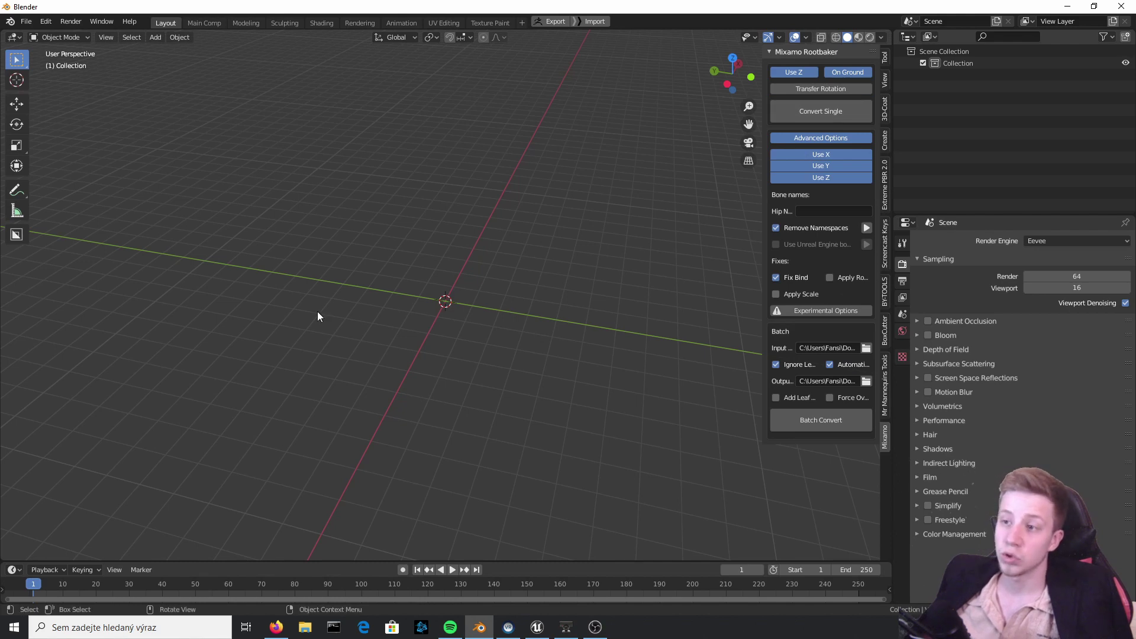
pyautogui.moveTo(391, 292)
pyautogui.mouseDown()
pyautogui.moveTo(423, 260)
pyautogui.moveTo(383, 292)
pyautogui.mouseUp()
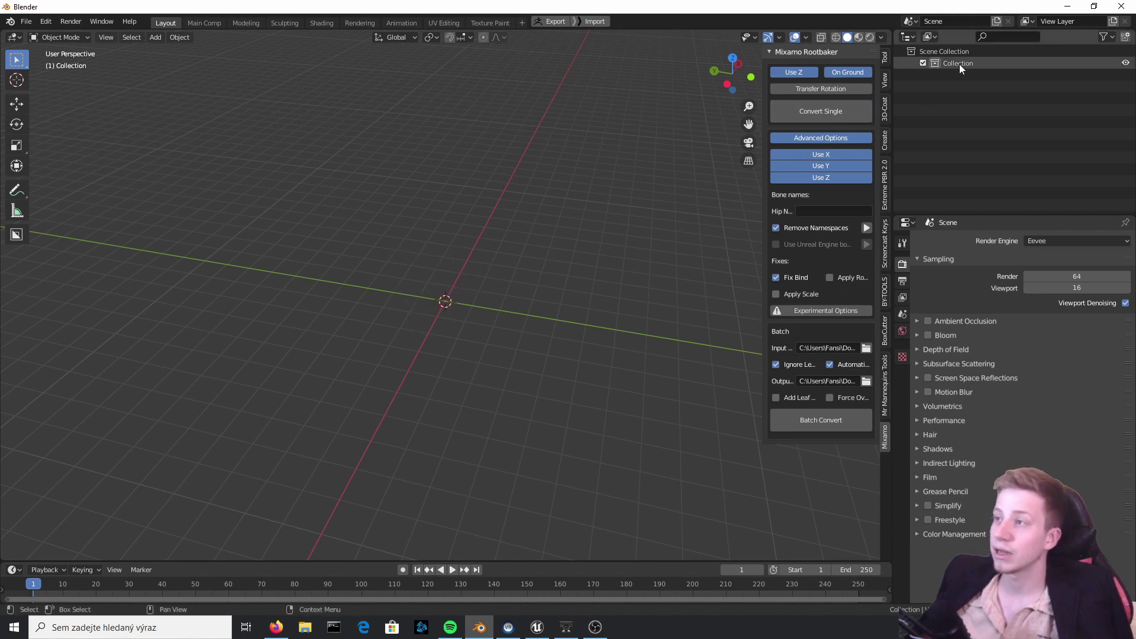
pyautogui.click(826, 55)
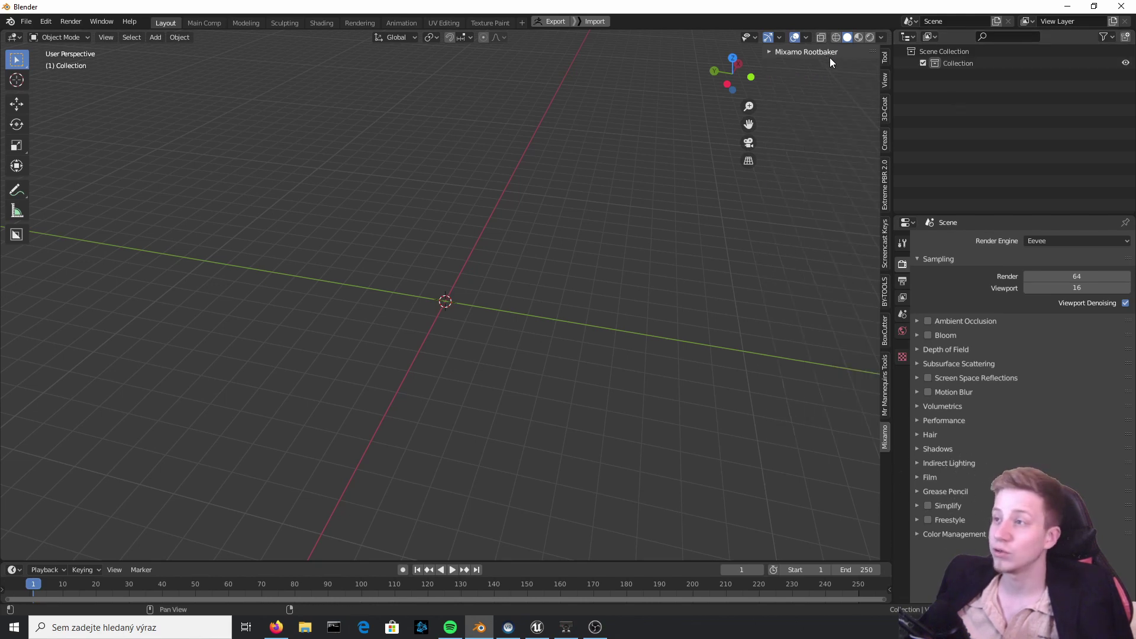
pyautogui.click(831, 58)
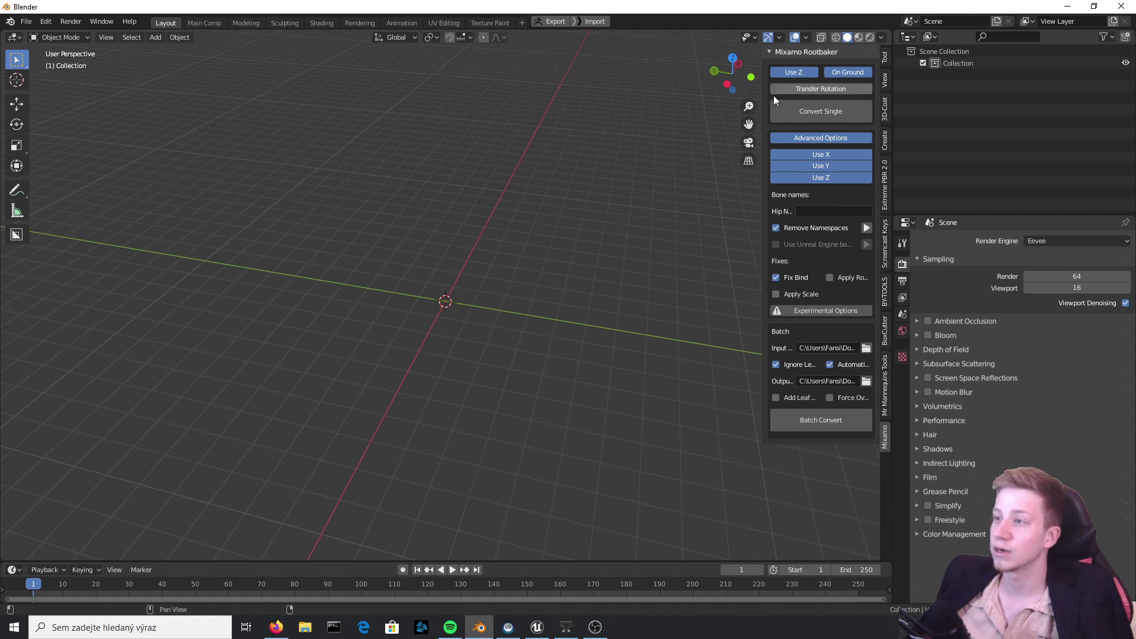
# Hide the Rootbaker's advanced options and view the contents of the current batch input folder without changing it
pyautogui.click(818, 139)
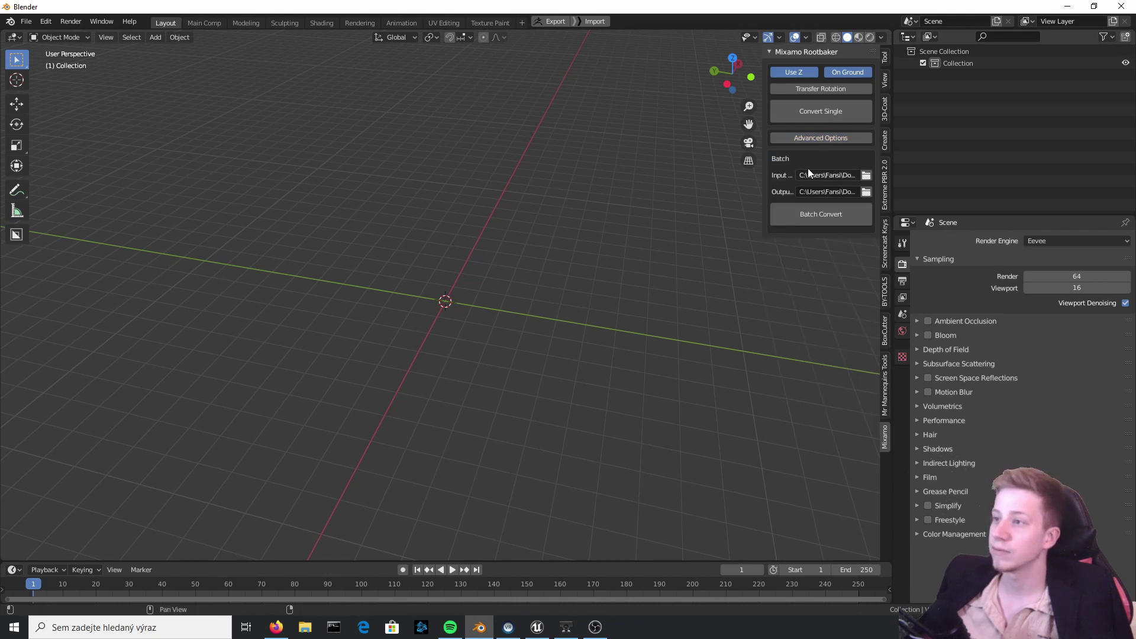
pyautogui.click(866, 175)
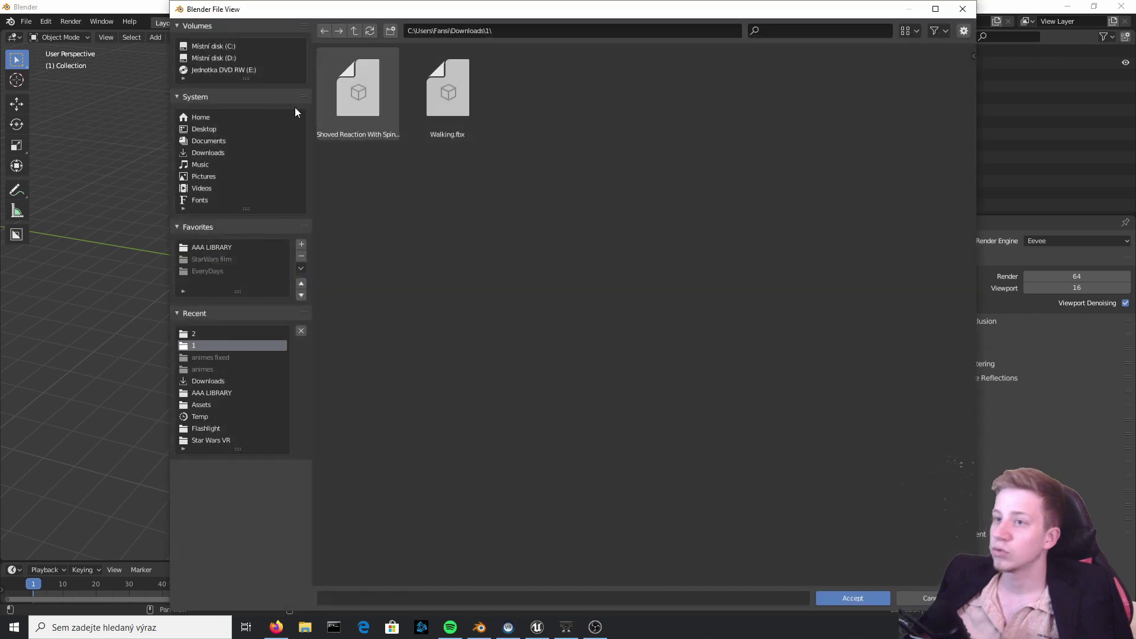
pyautogui.click(963, 8)
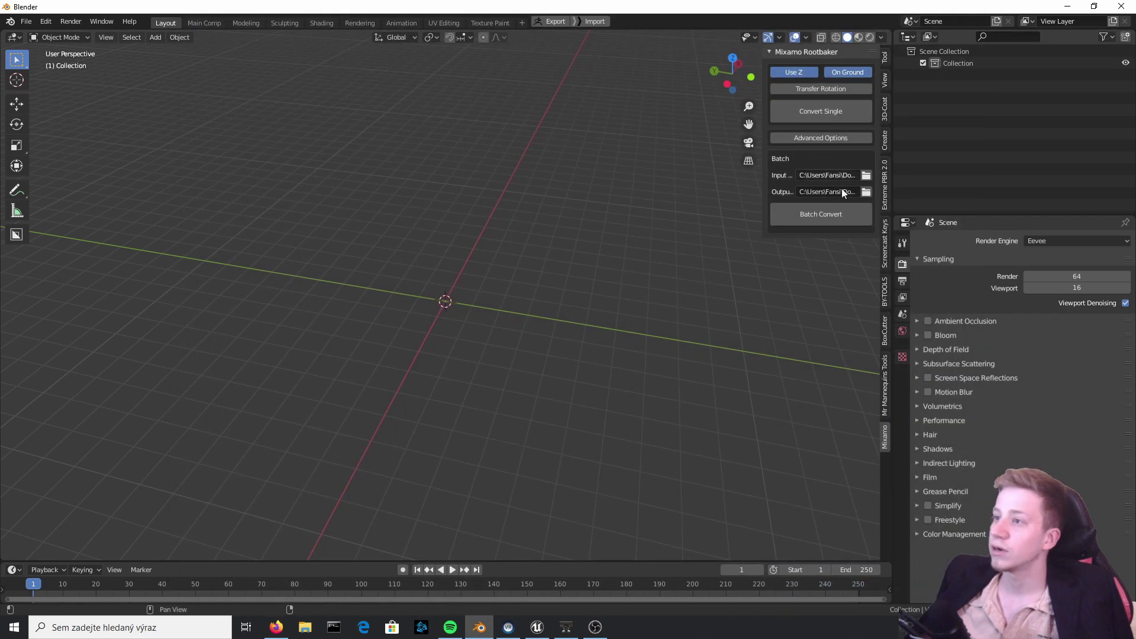
# Switch to File Explorer and create two folders named 01 and 02 in D:\AAA LIBRARY
pyautogui.click(305, 627)
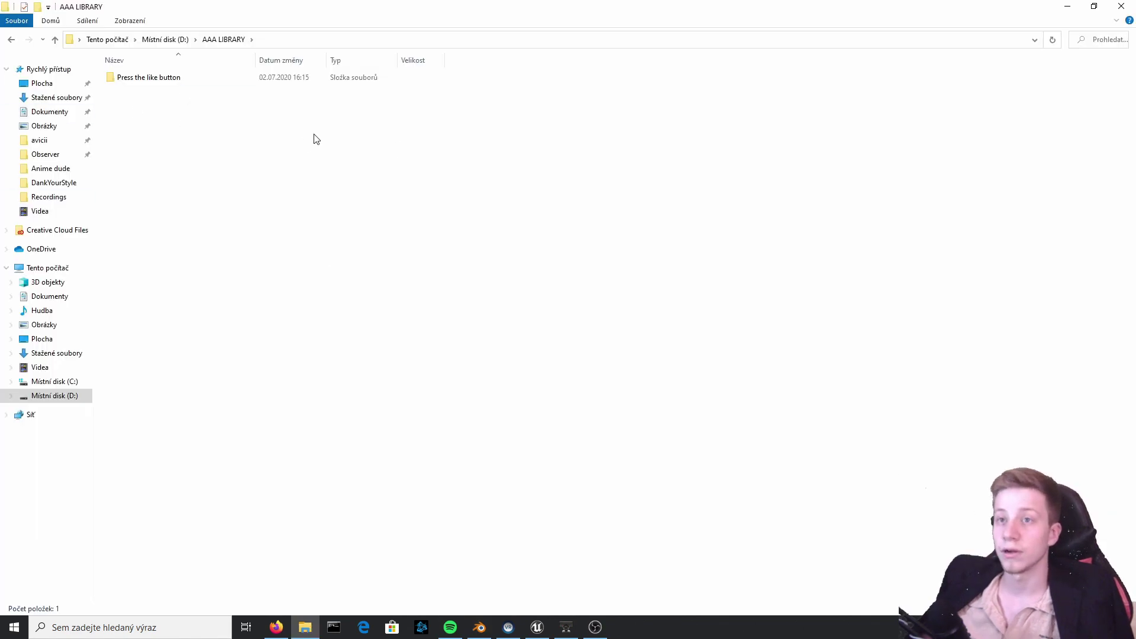
pyautogui.rightClick(175, 117)
pyautogui.moveTo(259, 286)
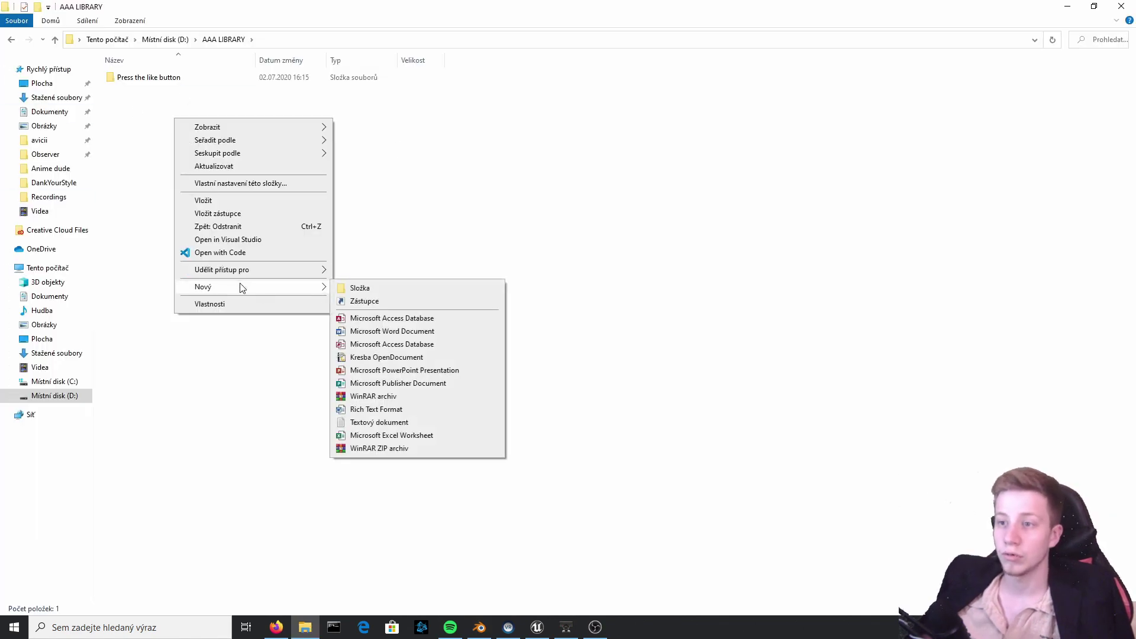
pyautogui.click(408, 291)
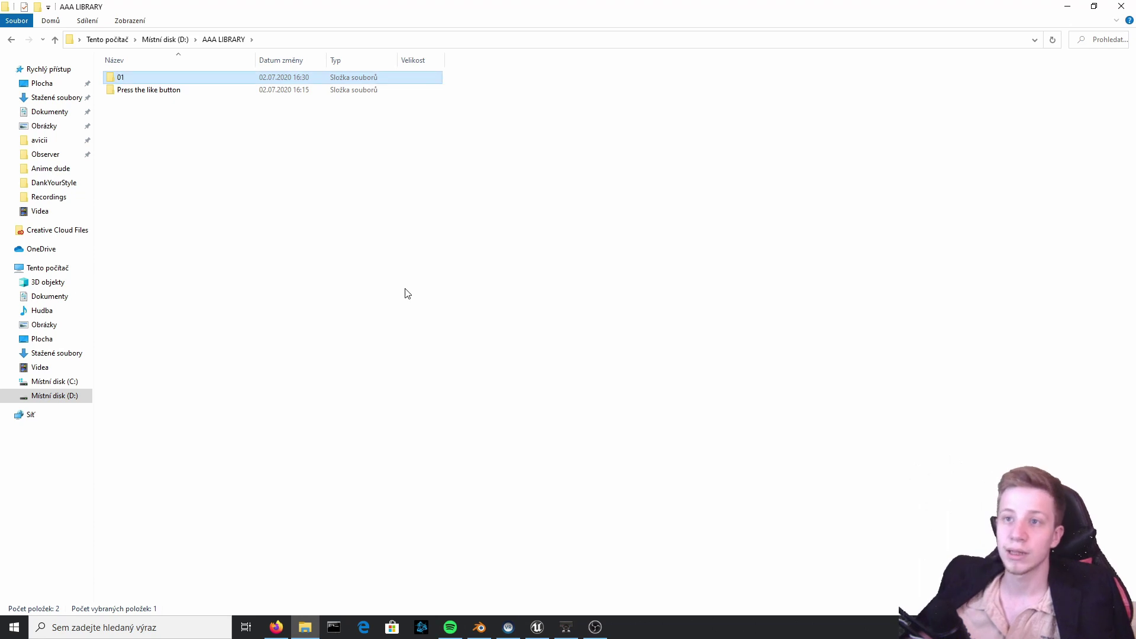
pyautogui.rightClick(310, 228)
pyautogui.moveTo(457, 400)
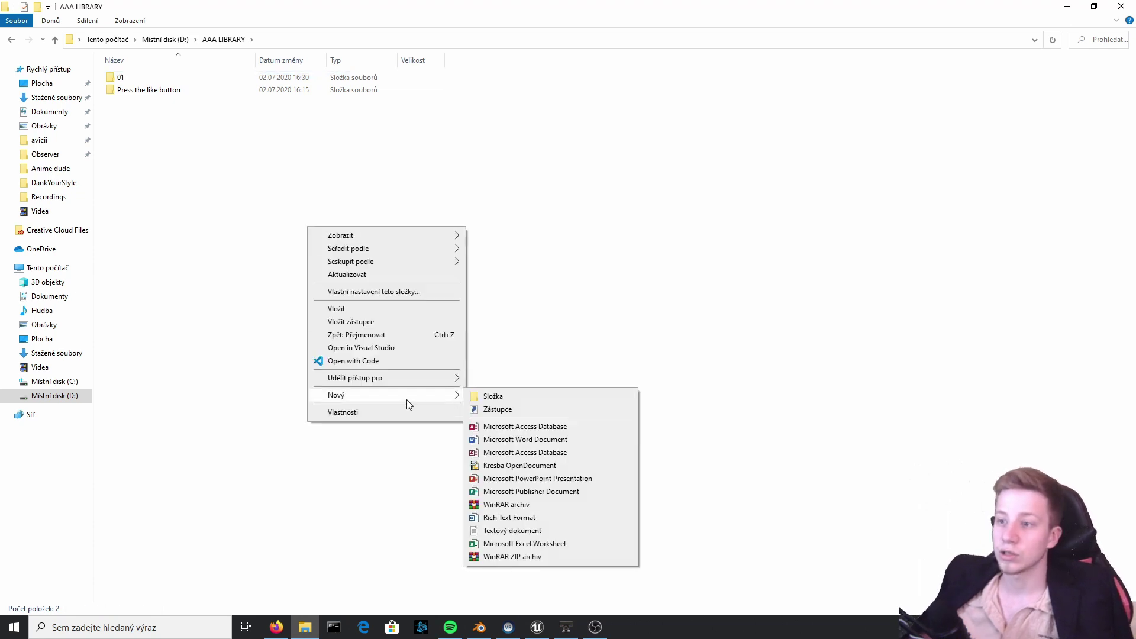
pyautogui.click(533, 400)
pyautogui.write('02')
pyautogui.press('Return')
# Paste the copied Shoved Reaction With Spin and Walking files into folder 01 and close File Explorer
pyautogui.doubleClick(120, 77)
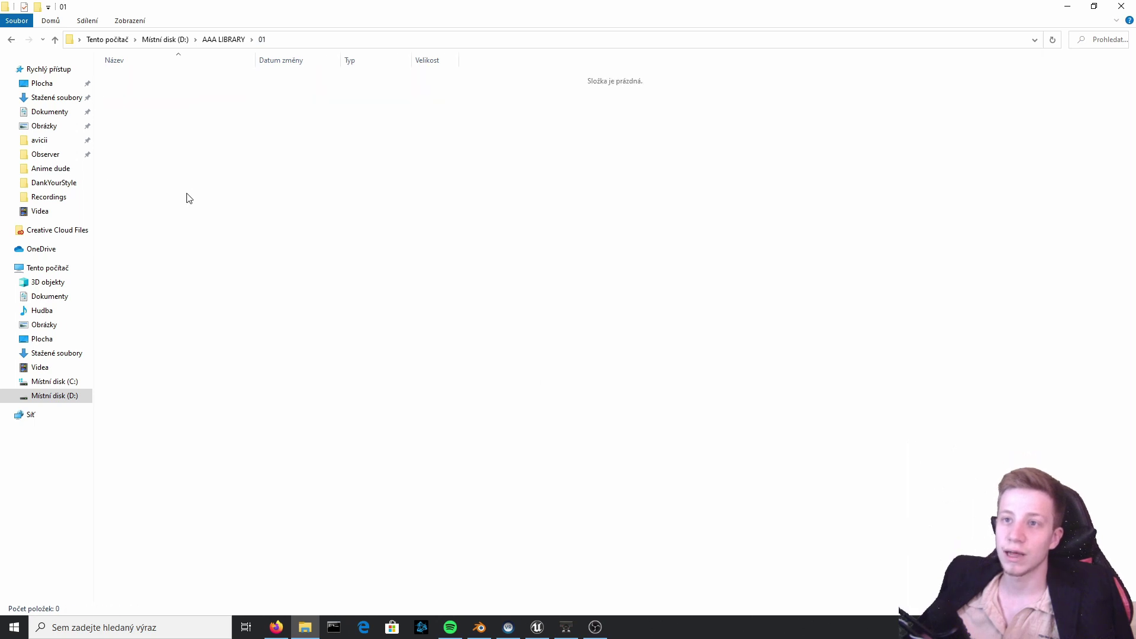
pyautogui.hotkey('ctrl', 'v')
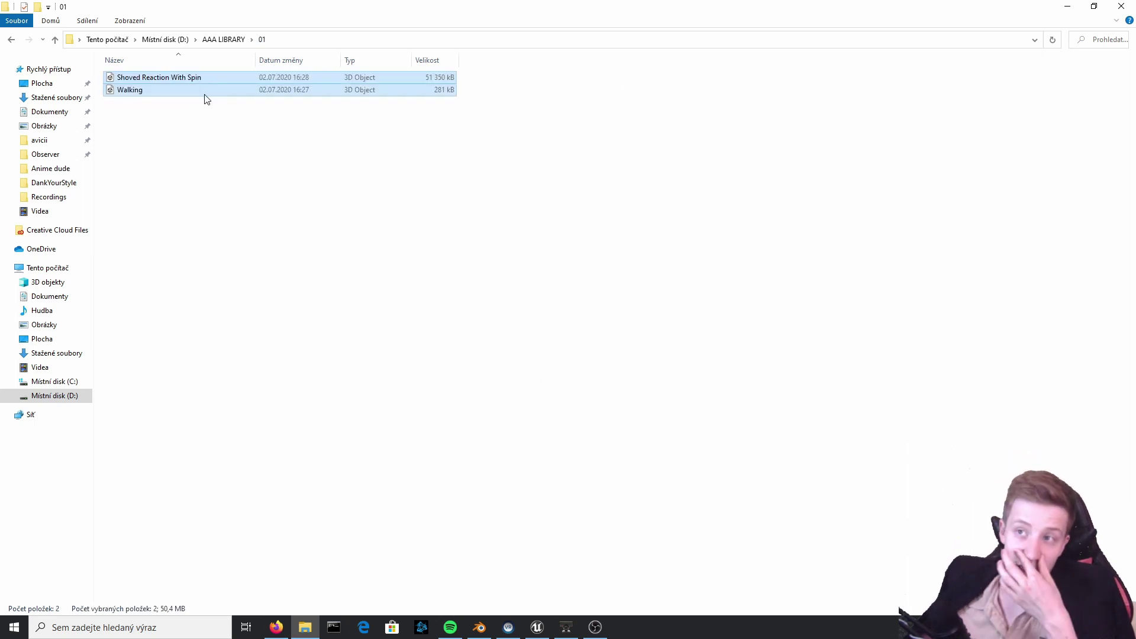
pyautogui.click(430, 160)
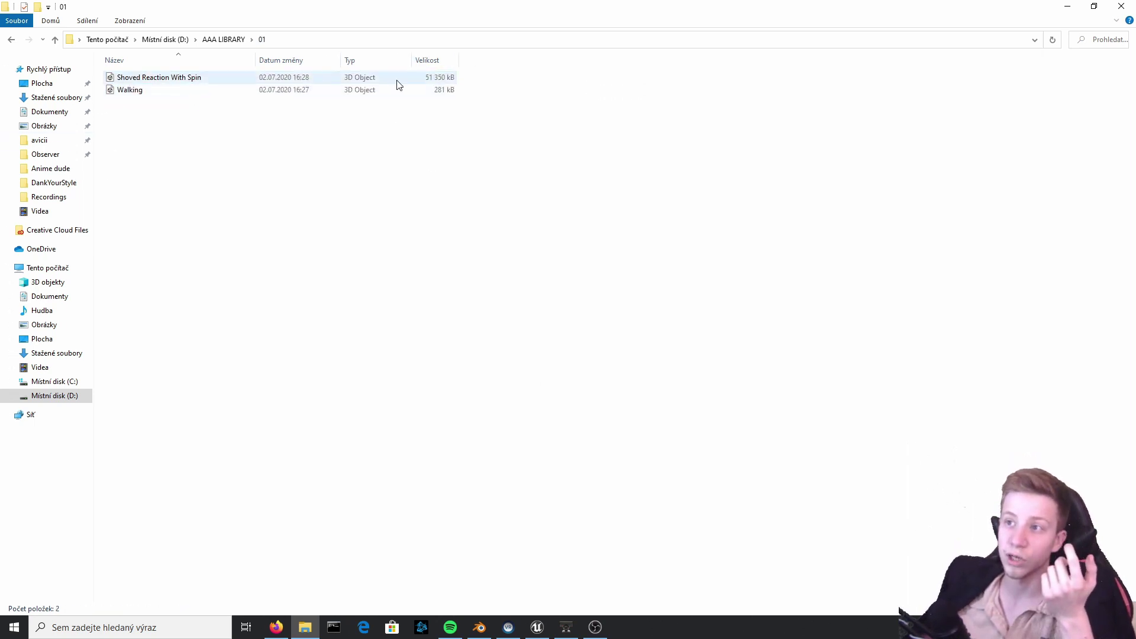
pyautogui.moveTo(397, 79); pyautogui.dragTo(470, 79)
pyautogui.click(518, 123)
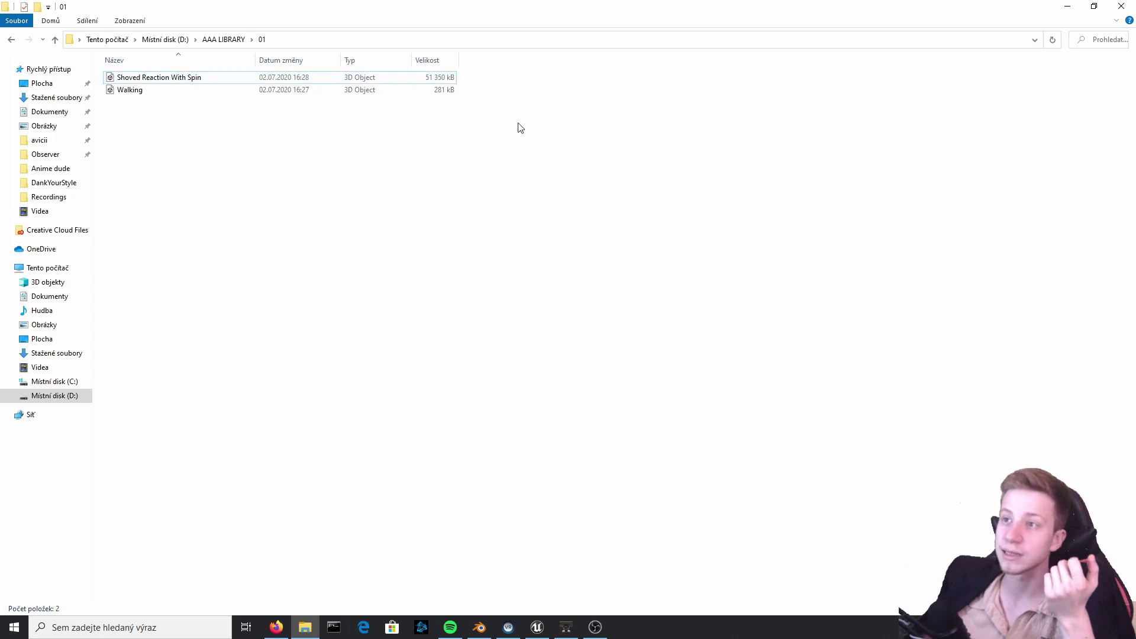
pyautogui.click(1133, 5)
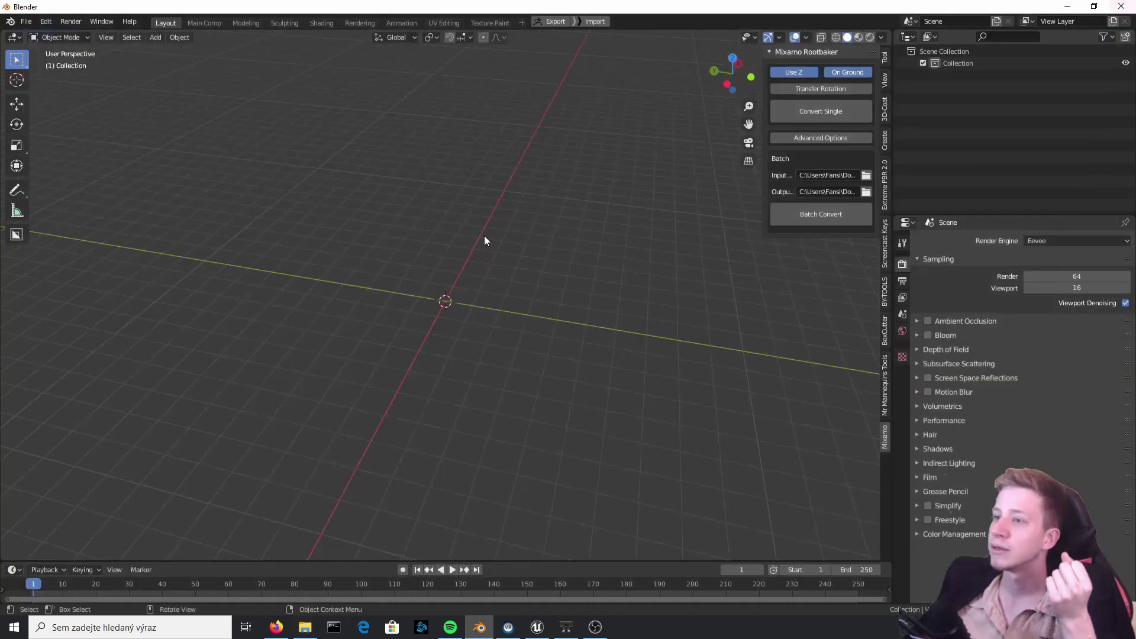
# Set the Rootbaker's batch input folder to D:\AAA LIBRARY\01
pyautogui.click(866, 176)
pyautogui.click(219, 249)
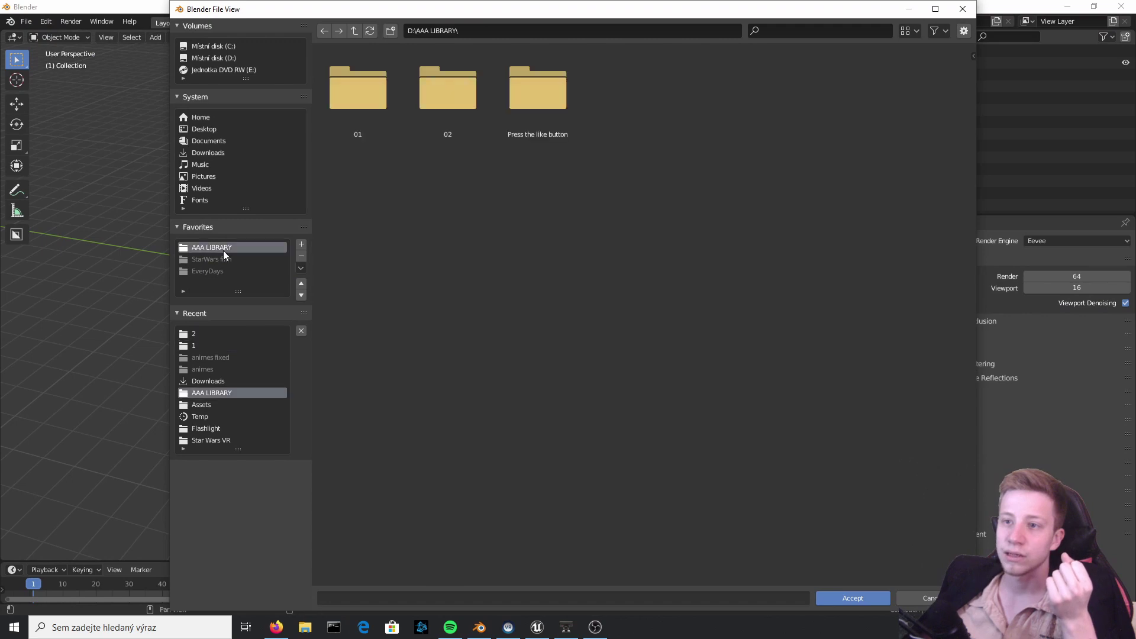
pyautogui.doubleClick(447, 91)
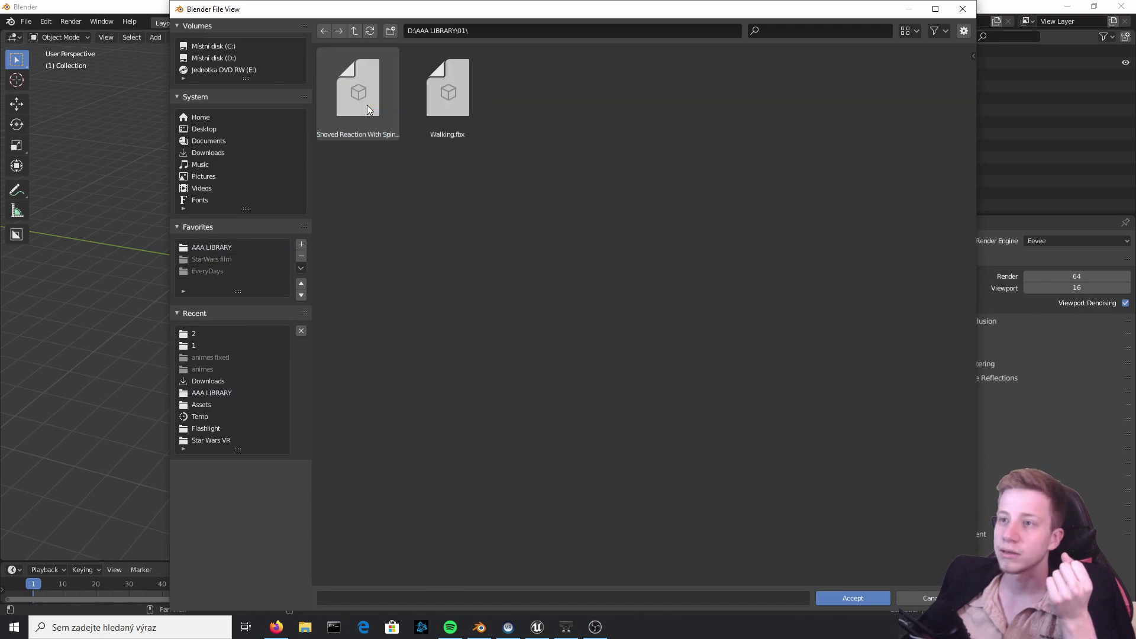
pyautogui.click(847, 599)
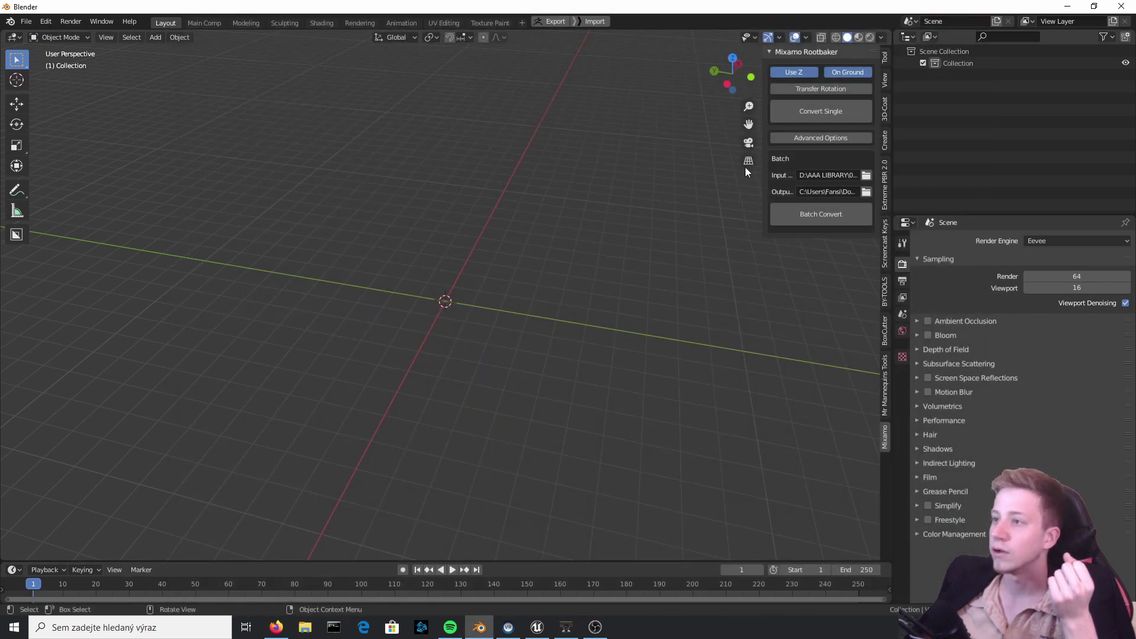
# Set the Rootbaker's batch output folder to D:\AAA LIBRARY\02 and run the batch conversion
pyautogui.click(869, 191)
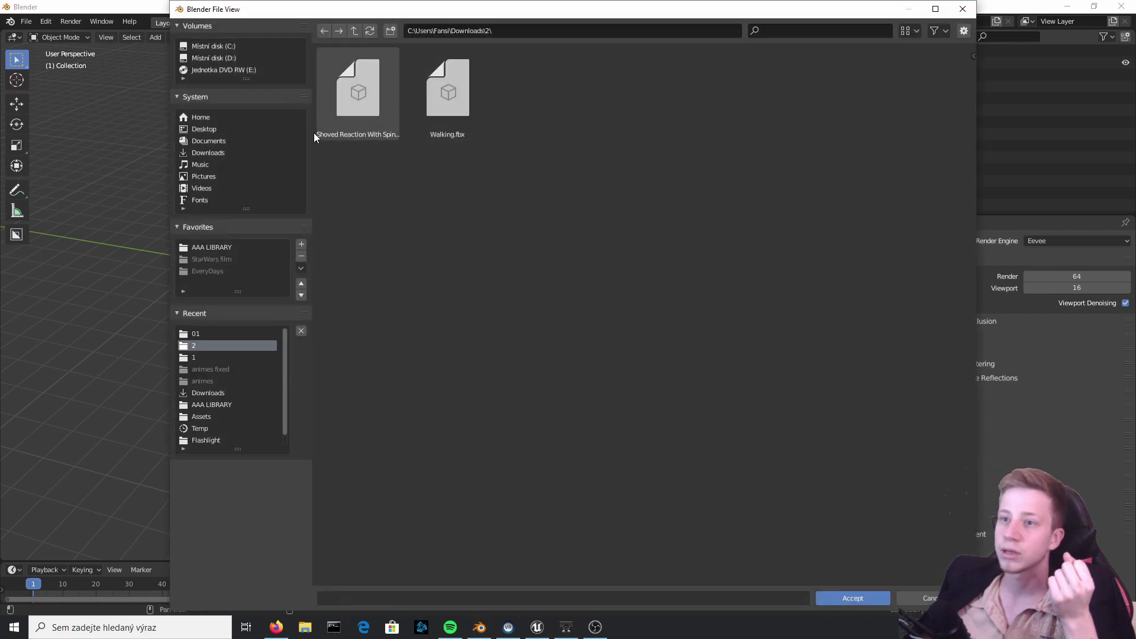
pyautogui.click(354, 31)
pyautogui.doubleClick(437, 101)
pyautogui.click(856, 596)
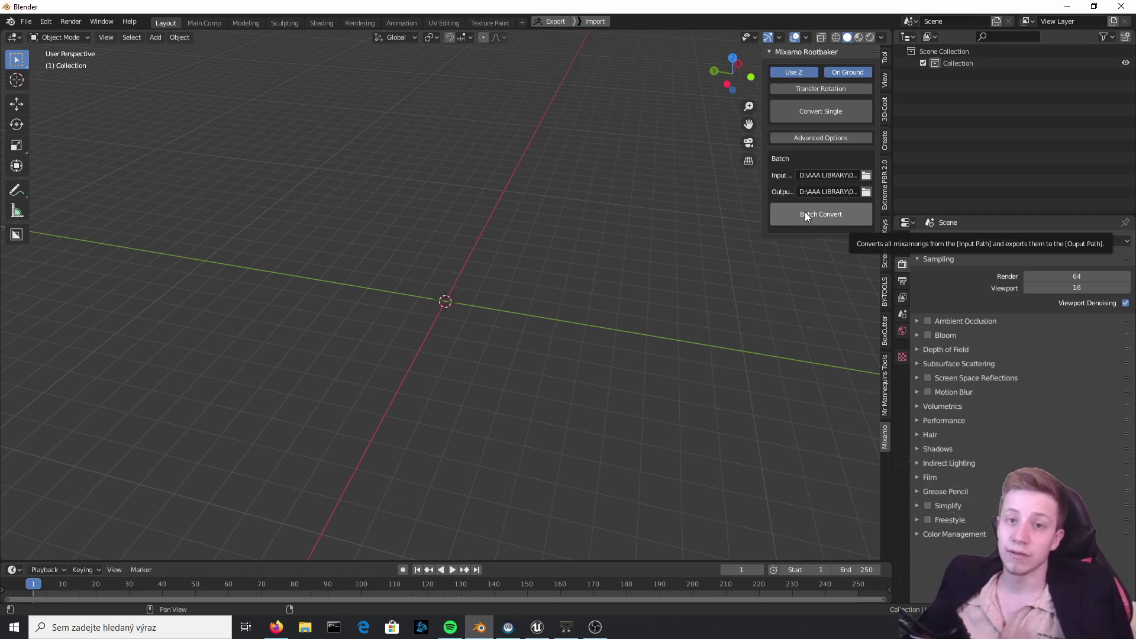
# Switch to File Explorer, open D:\AAA LIBRARY\02 and select both converted animation files
pyautogui.click(1071, 6)
pyautogui.doubleClick(132, 88)
pyautogui.moveTo(255, 175); pyautogui.dragTo(189, 39)
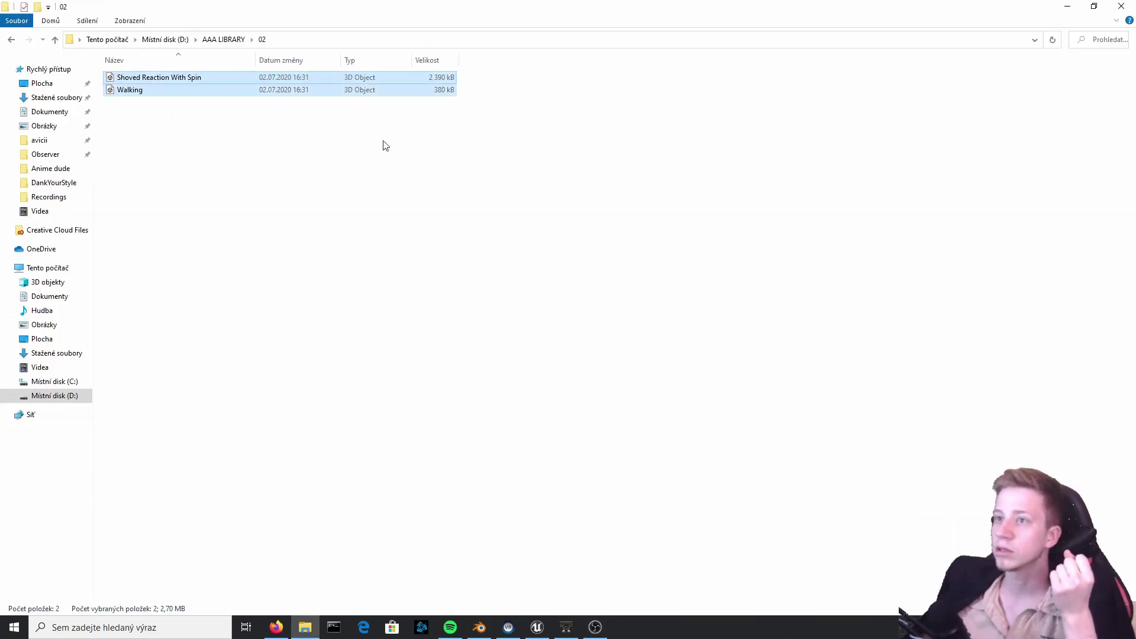
pyautogui.moveTo(454, 166); pyautogui.dragTo(448, 80)
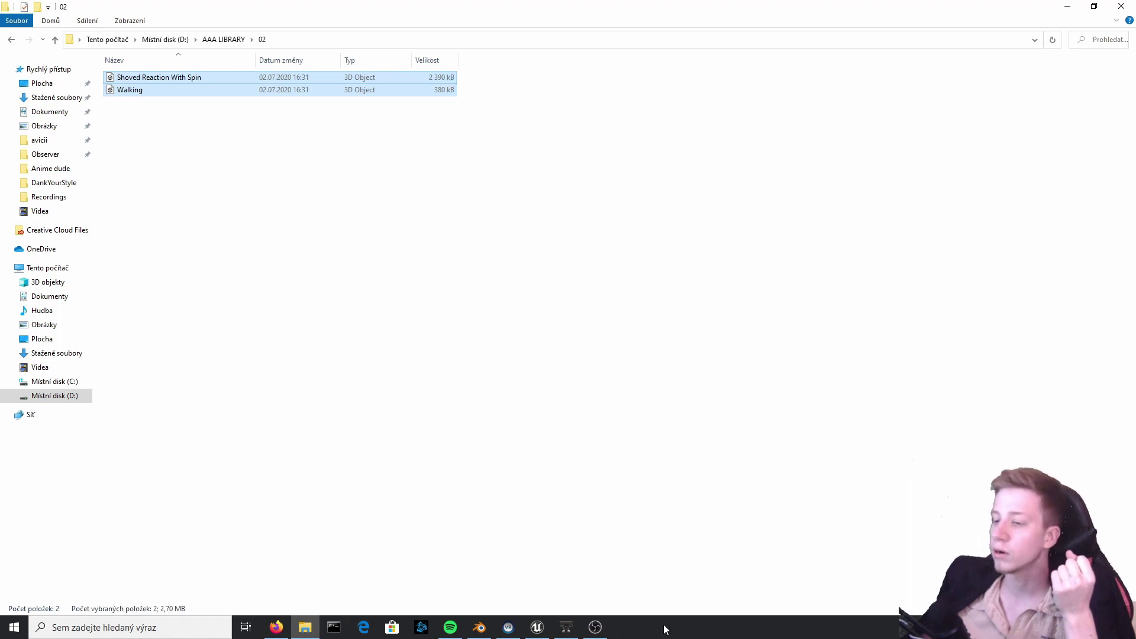
# Switch to Unreal Engine and arrange its window side by side with the File Explorer window showing folder 02
pyautogui.click(537, 629)
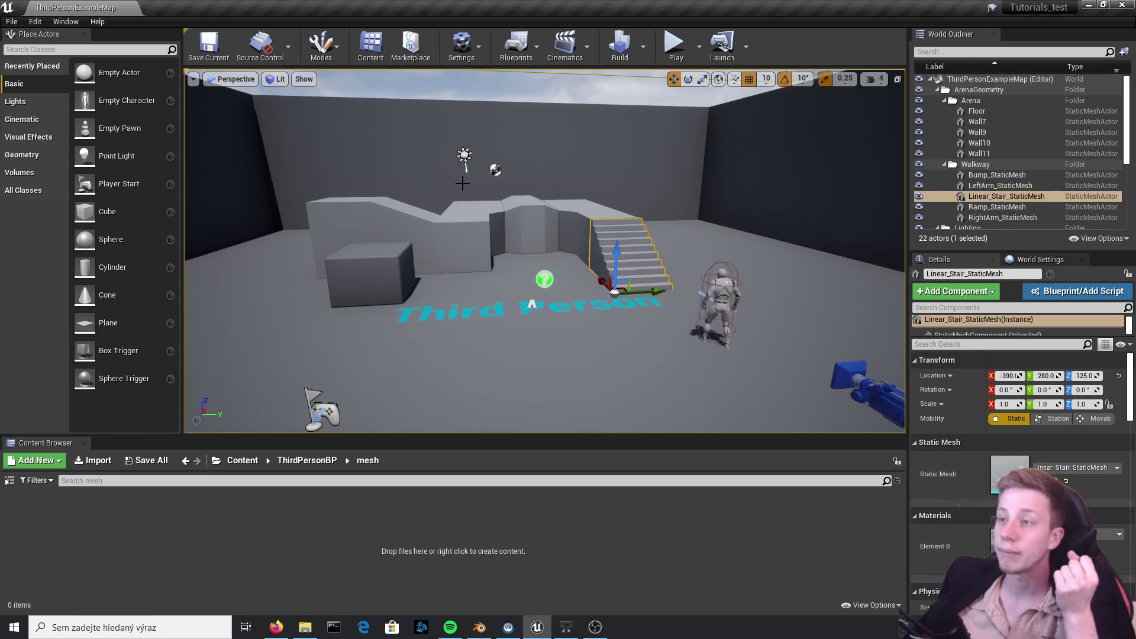
pyautogui.moveTo(532, 7); pyautogui.dragTo(1, 178)
pyautogui.click(737, 84)
pyautogui.click(734, 125)
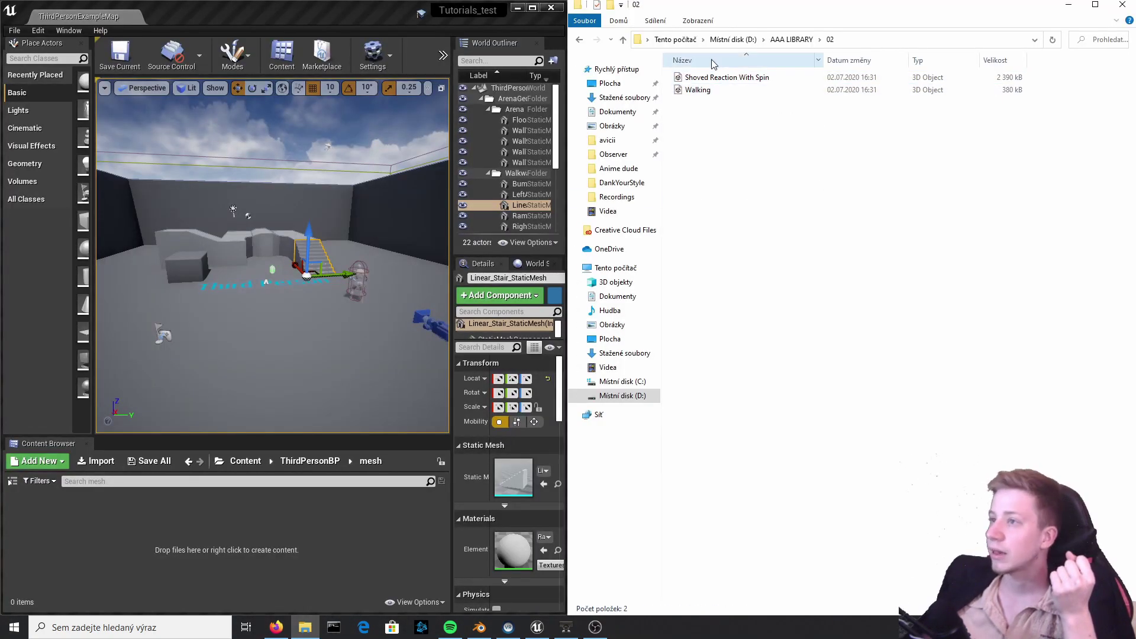
# Import Shoved Reaction With Spin from folder 02 into the mesh folder with Import Animations and Use T0 As Ref Pose enabled
pyautogui.click(735, 83)
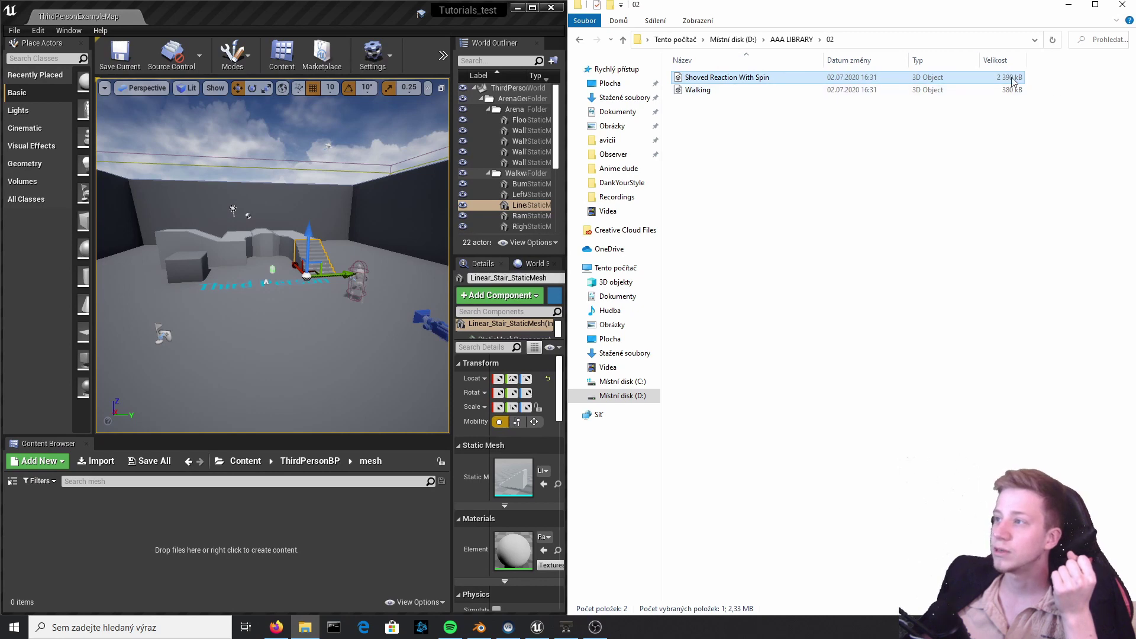
pyautogui.moveTo(1013, 81); pyautogui.dragTo(229, 530)
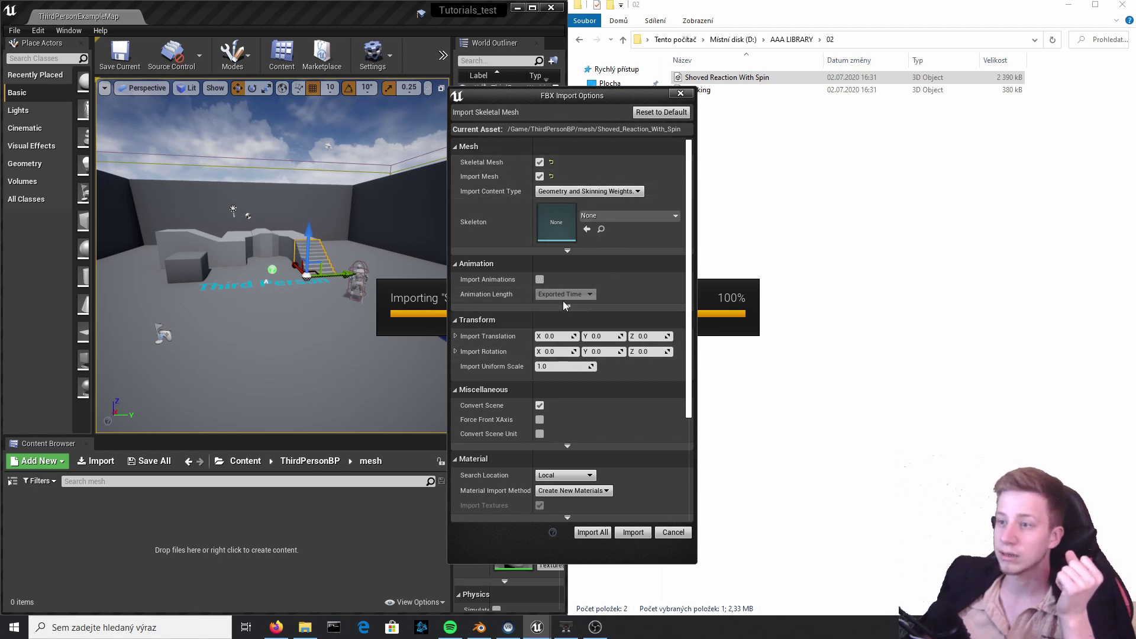
pyautogui.click(540, 279)
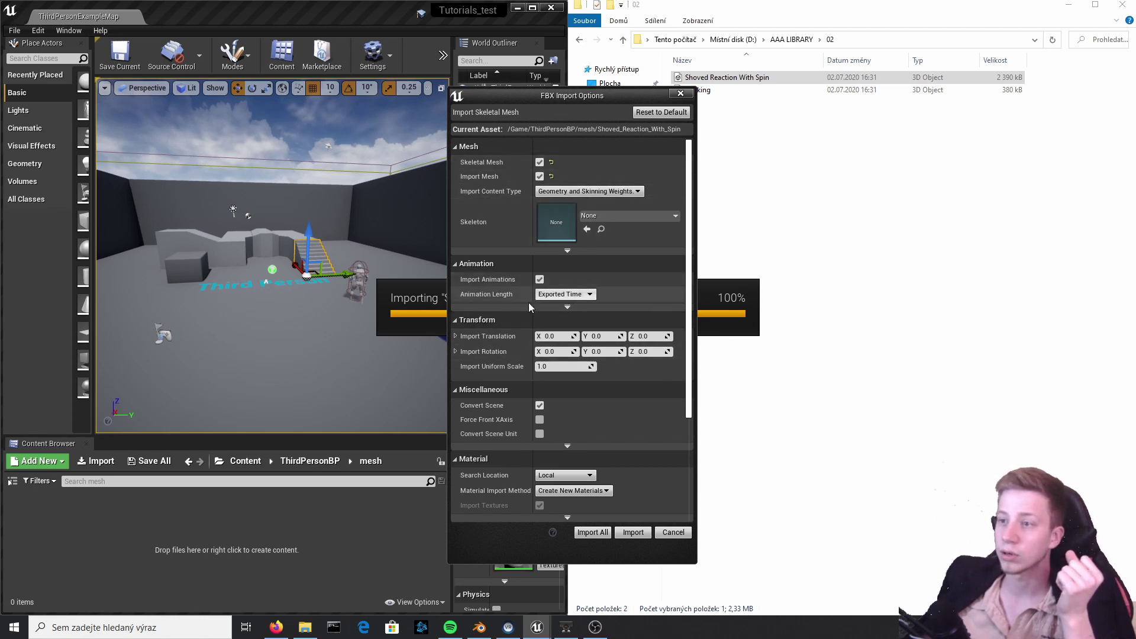
pyautogui.click(574, 307)
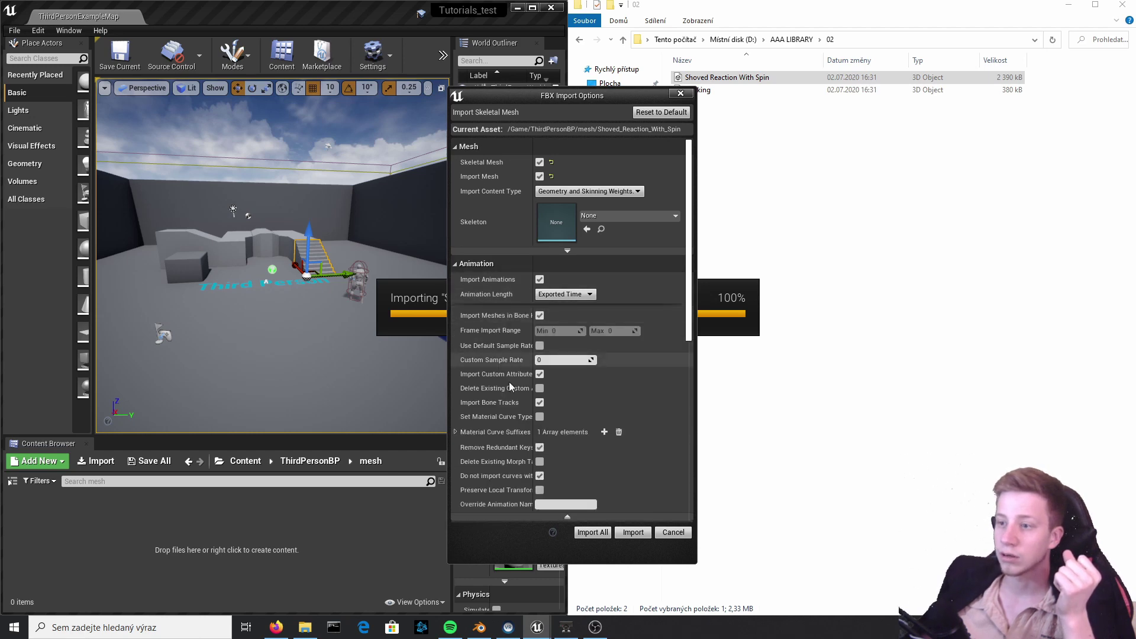
pyautogui.click(563, 250)
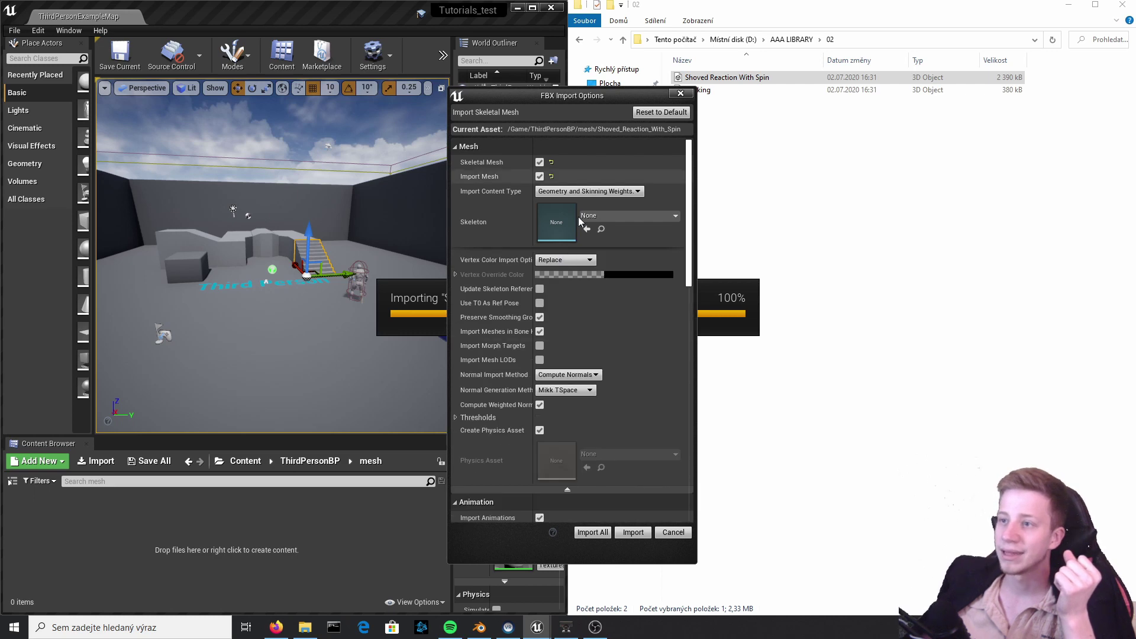
pyautogui.click(539, 303)
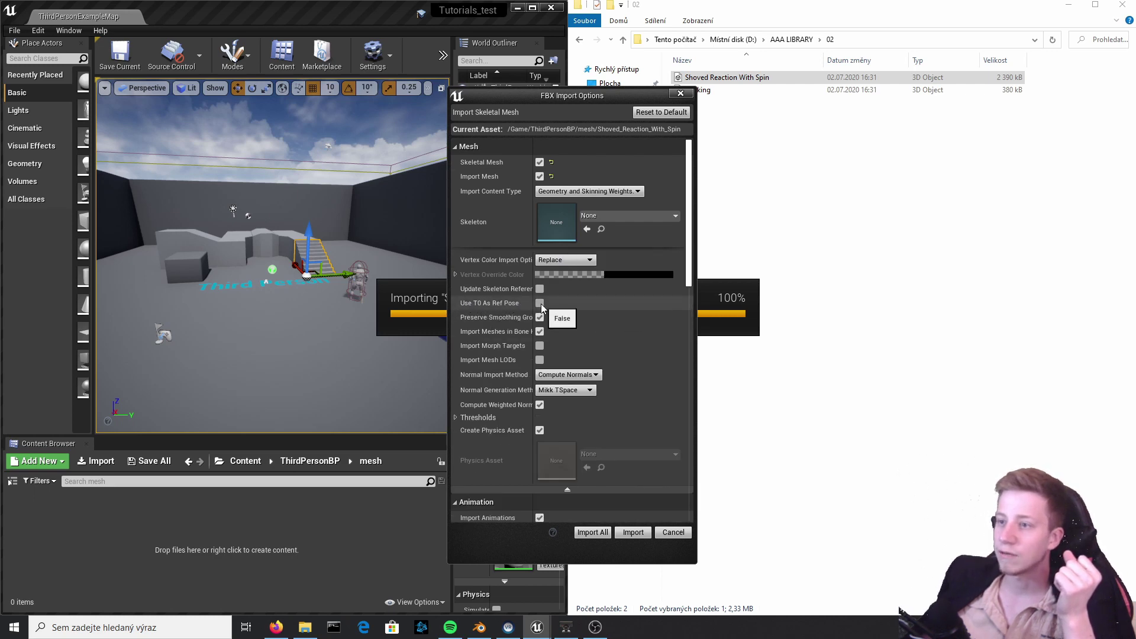
pyautogui.click(592, 532)
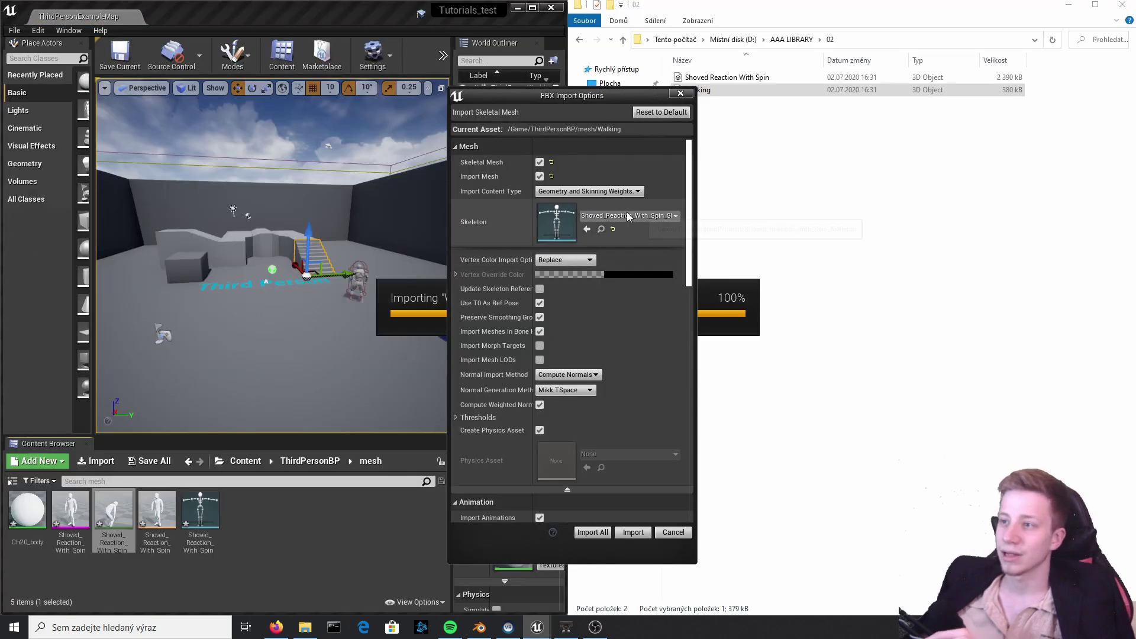
# Import Walking as an animation only, with Import Mesh disabled and the Shoved_Reaction_With_Spin skeleton kept
pyautogui.click(651, 216)
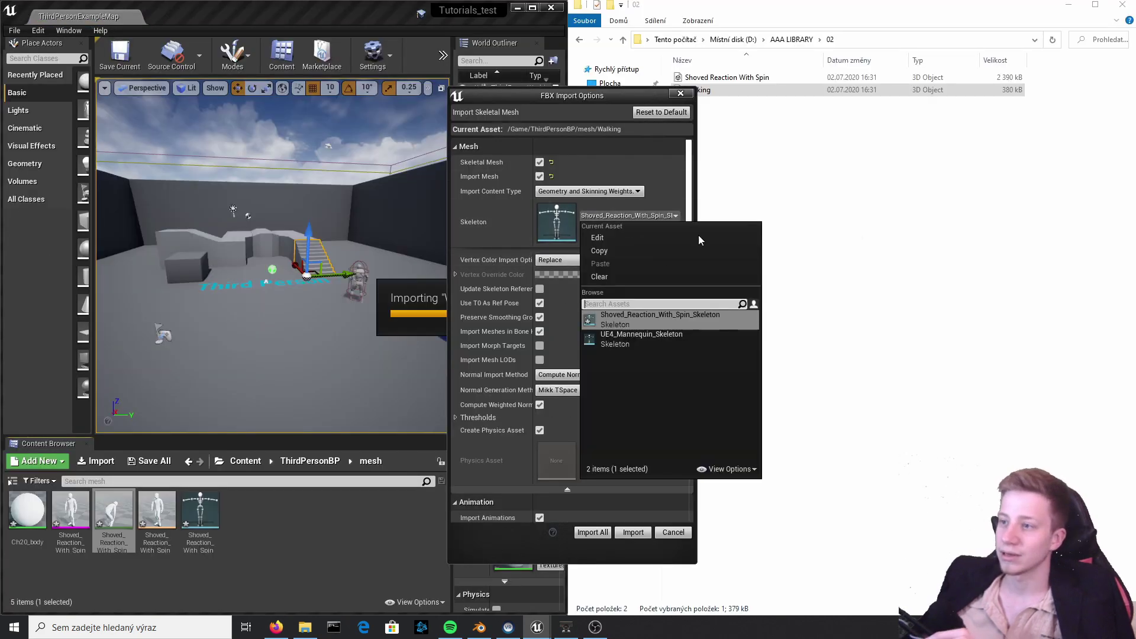
pyautogui.click(488, 202)
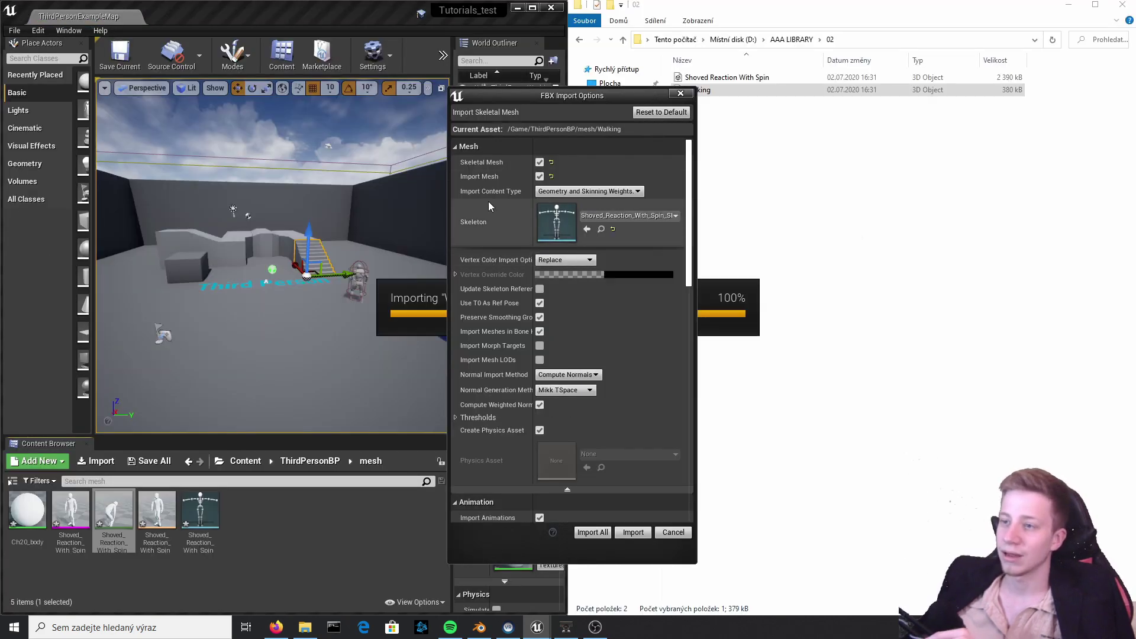
pyautogui.click(540, 177)
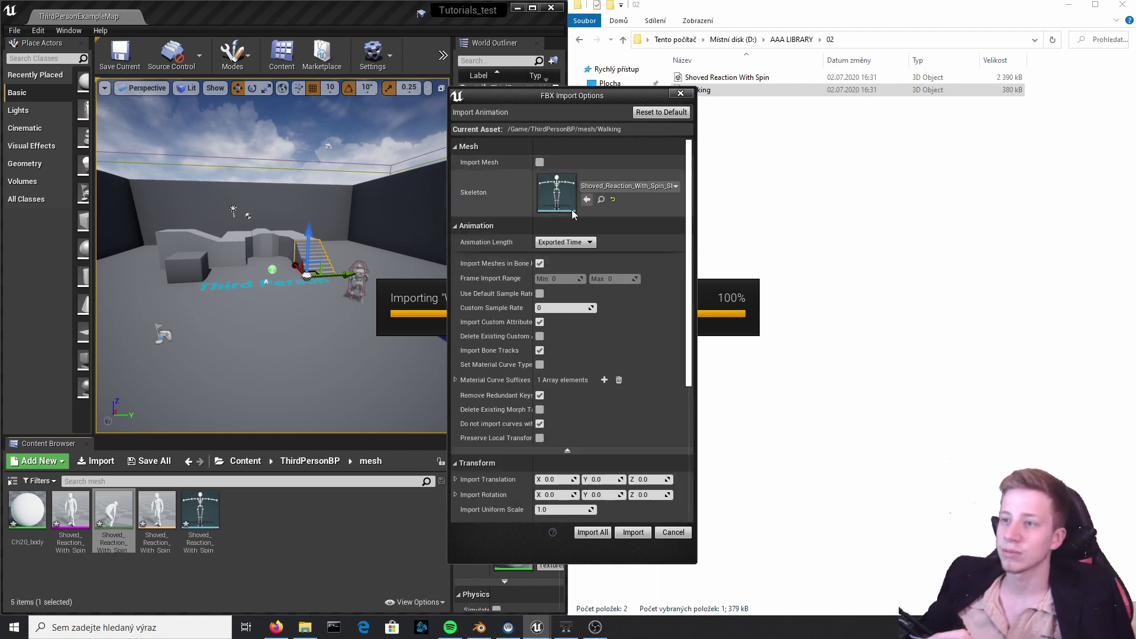
pyautogui.click(592, 532)
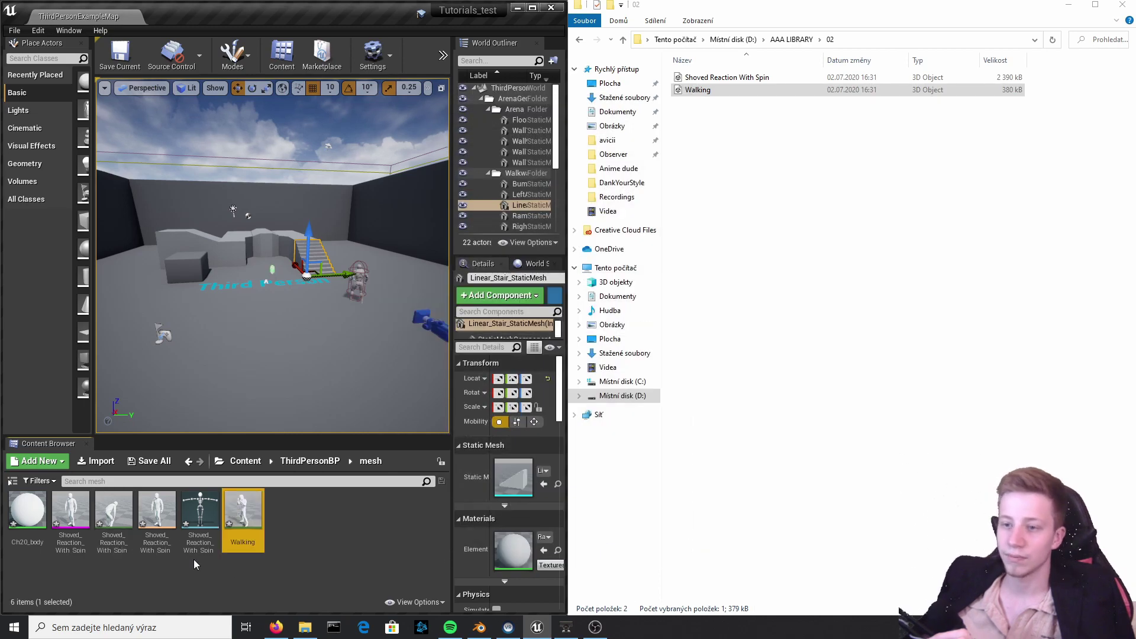
# Preview the imported Walking animation, close its editor and maximize the level editor window
pyautogui.doubleClick(256, 521)
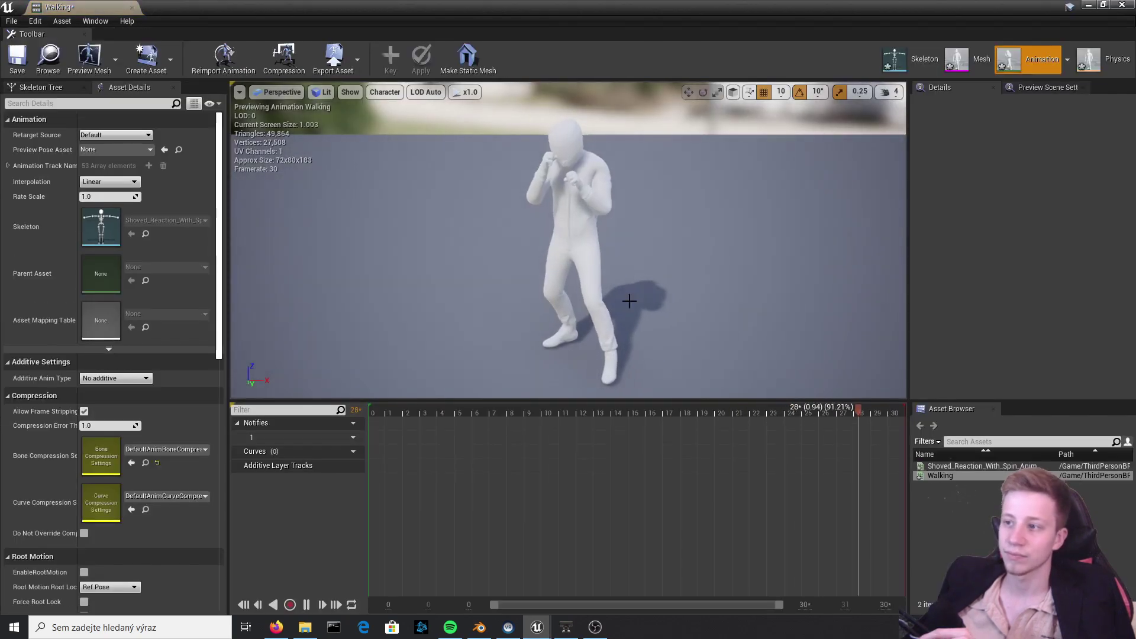
pyautogui.click(1122, 4)
pyautogui.click(536, 5)
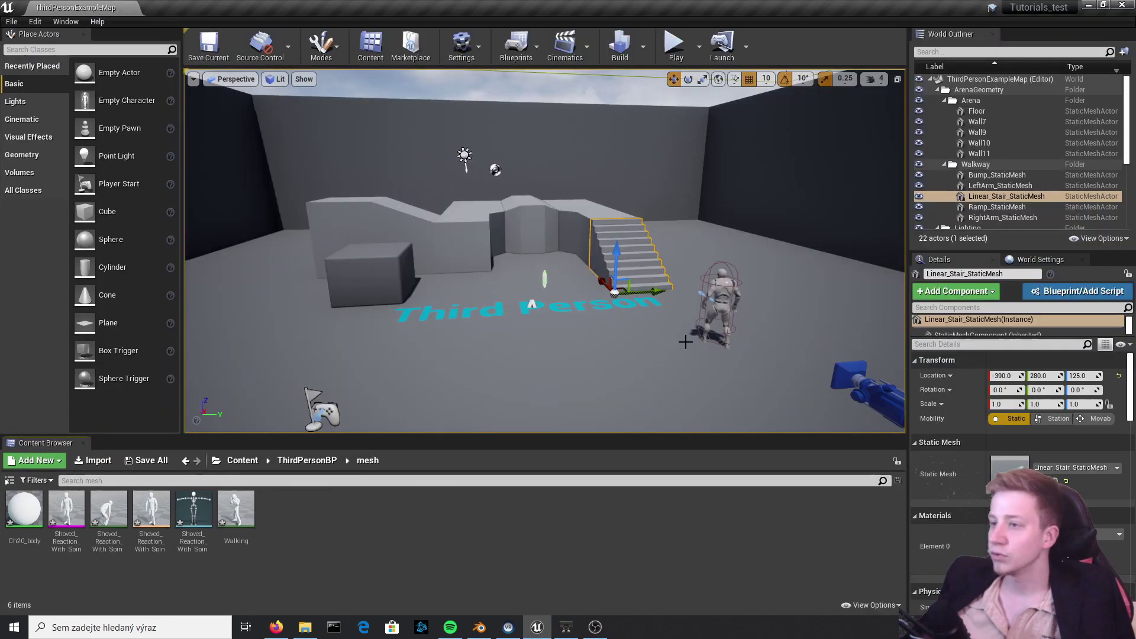
# Create an Animation Blueprint for Shoved_Reaction_With_Spin_Skeleton in the mesh folder and name it Test_AnimBP
pyautogui.rightClick(265, 580)
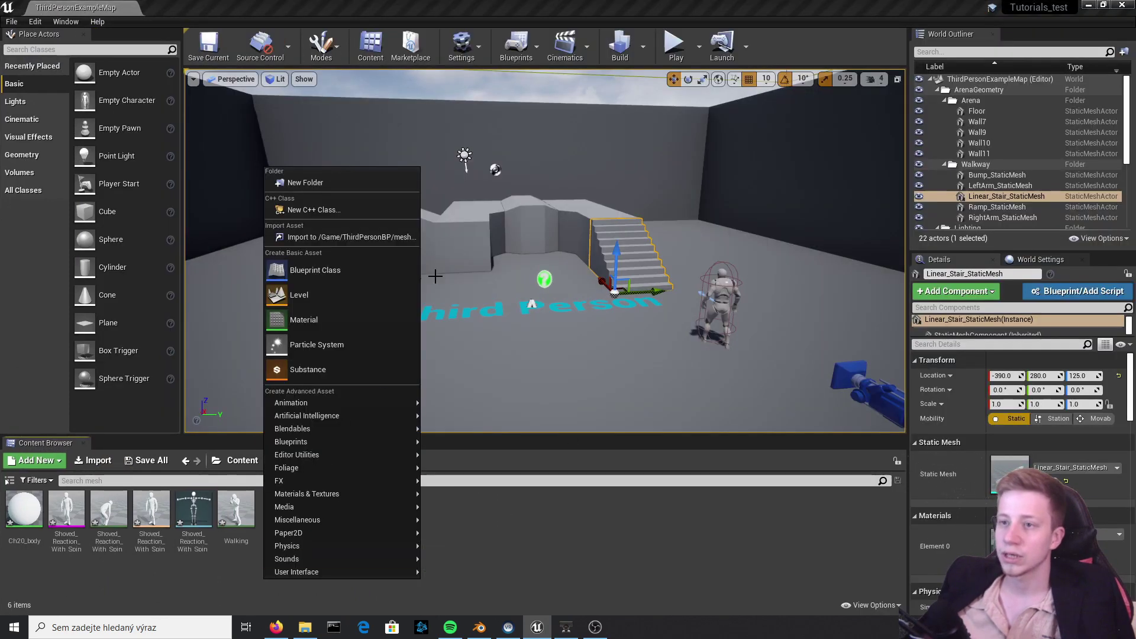
pyautogui.moveTo(355, 402)
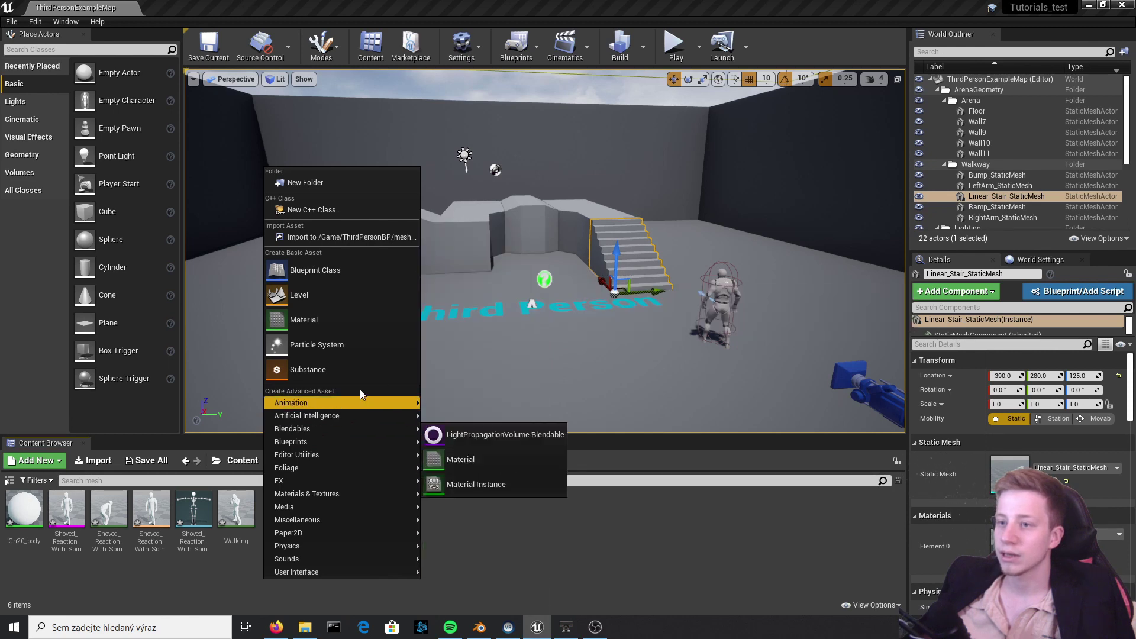
pyautogui.click(482, 275)
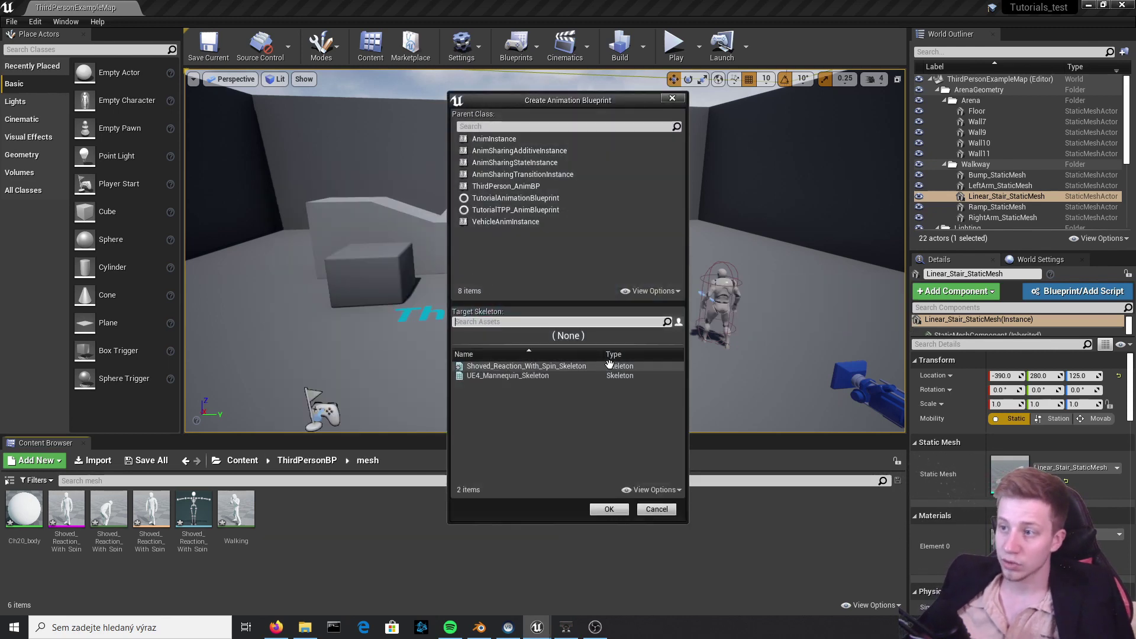
pyautogui.click(521, 366)
pyautogui.click(609, 509)
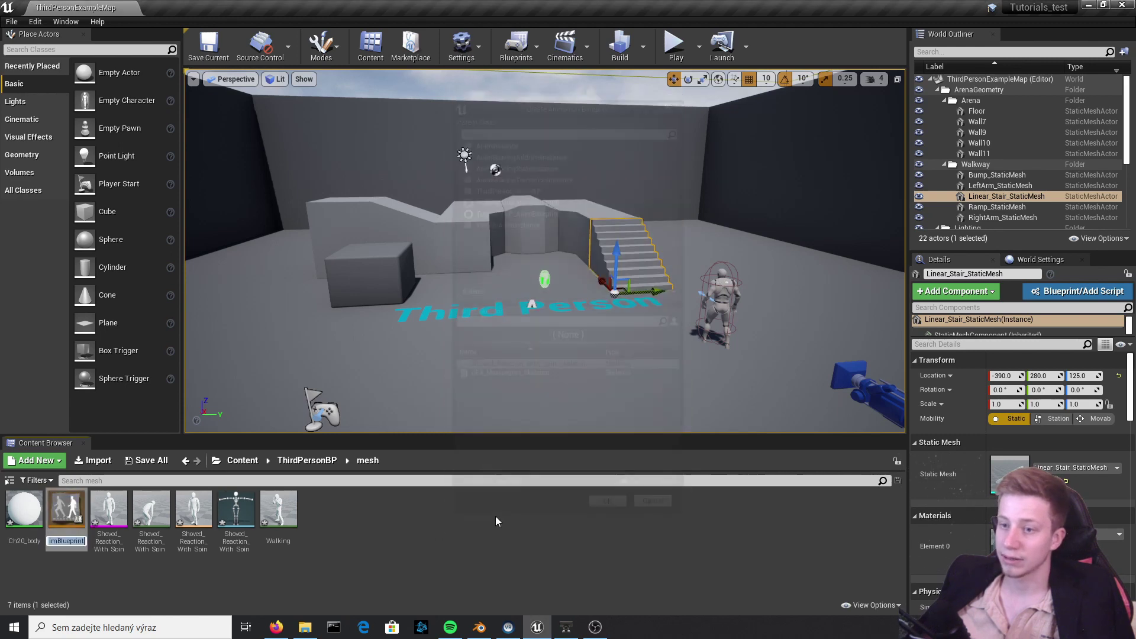
pyautogui.moveTo(276, 627)
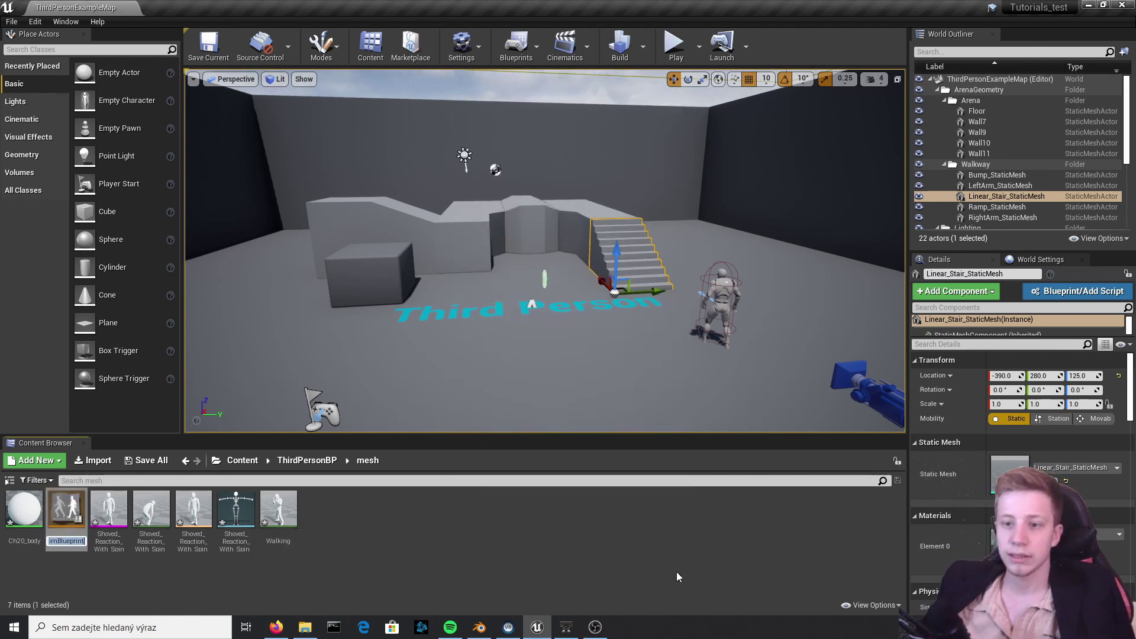
pyautogui.press('BackSpace')
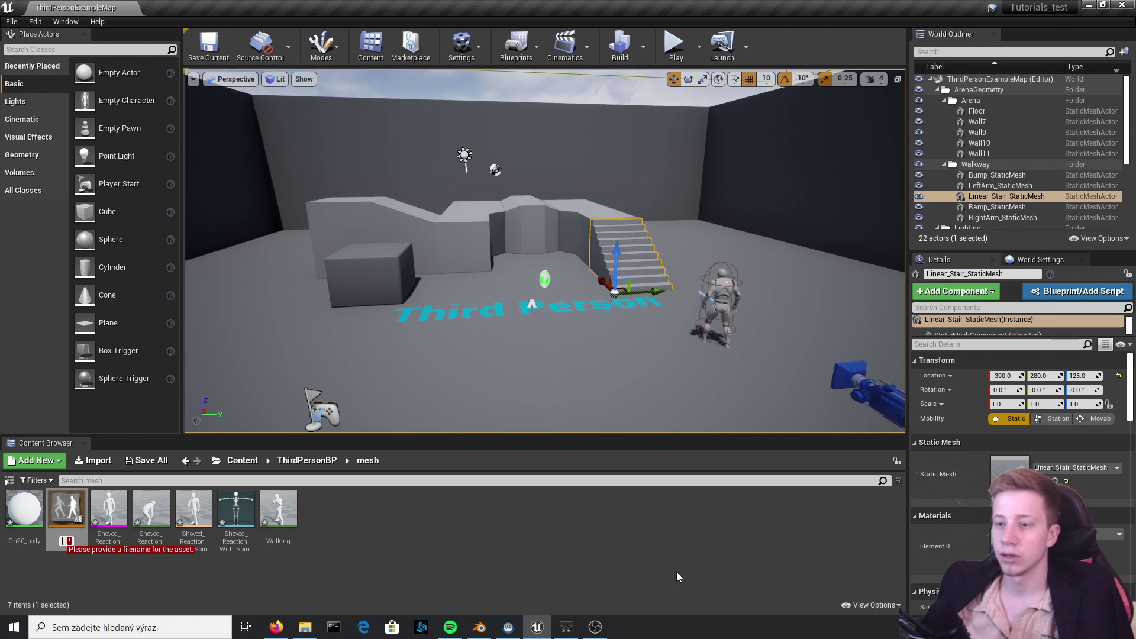
pyautogui.write('Test_AnimBP')
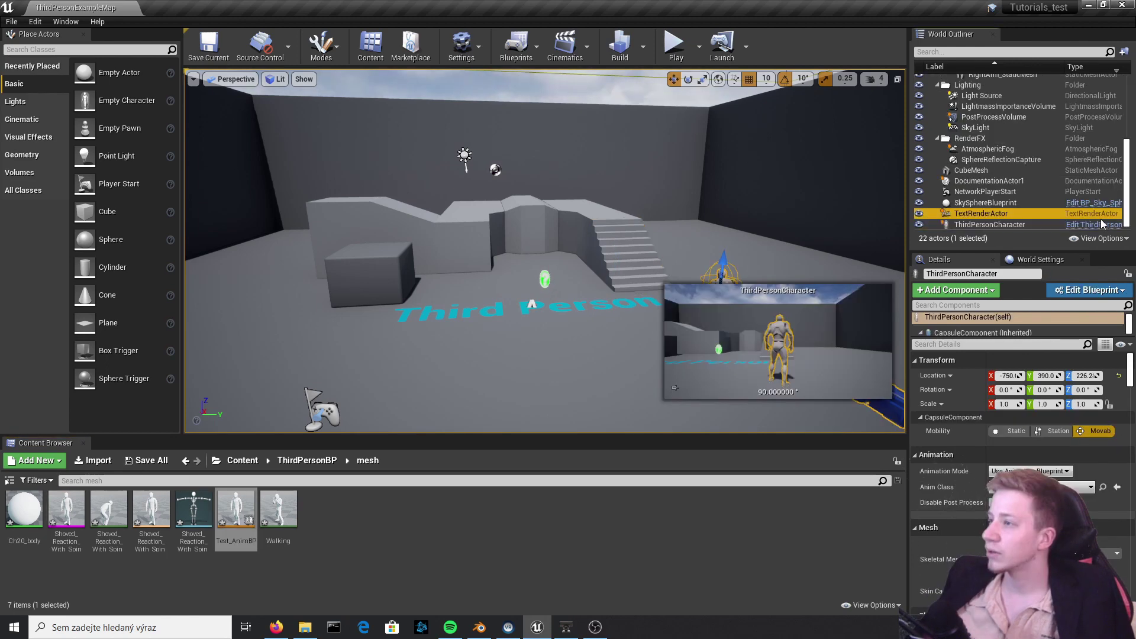
# Open the ThirdPersonCharacter blueprint, set its skeletal mesh to Shoved_Reaction_With_Spin and compile
pyautogui.click(1101, 219)
pyautogui.click(1101, 223)
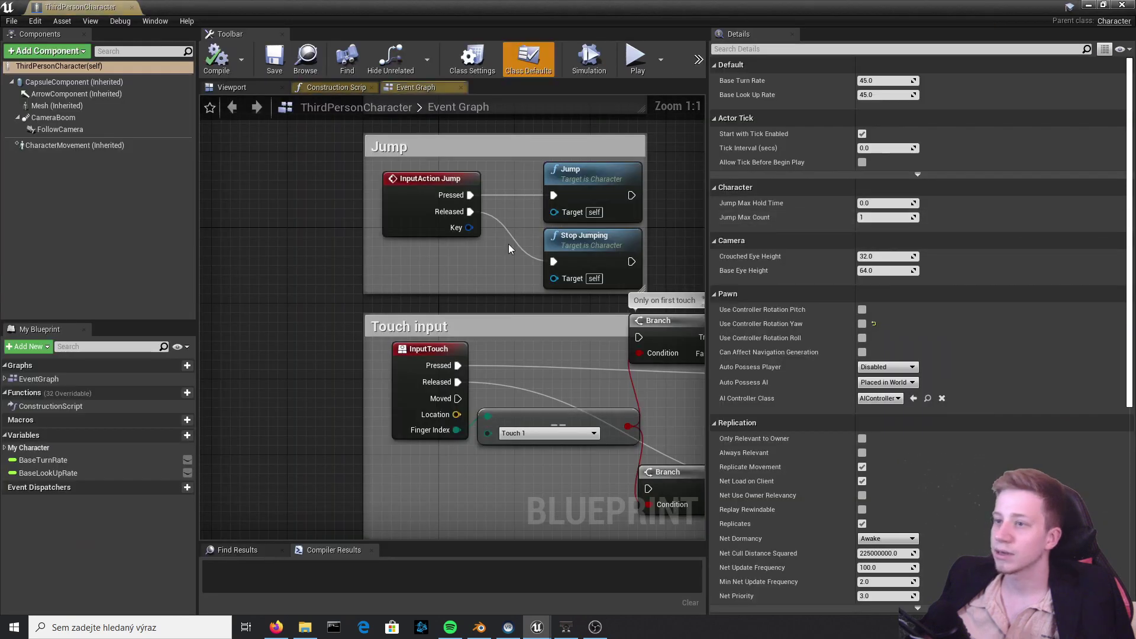
pyautogui.click(232, 87)
pyautogui.click(451, 302)
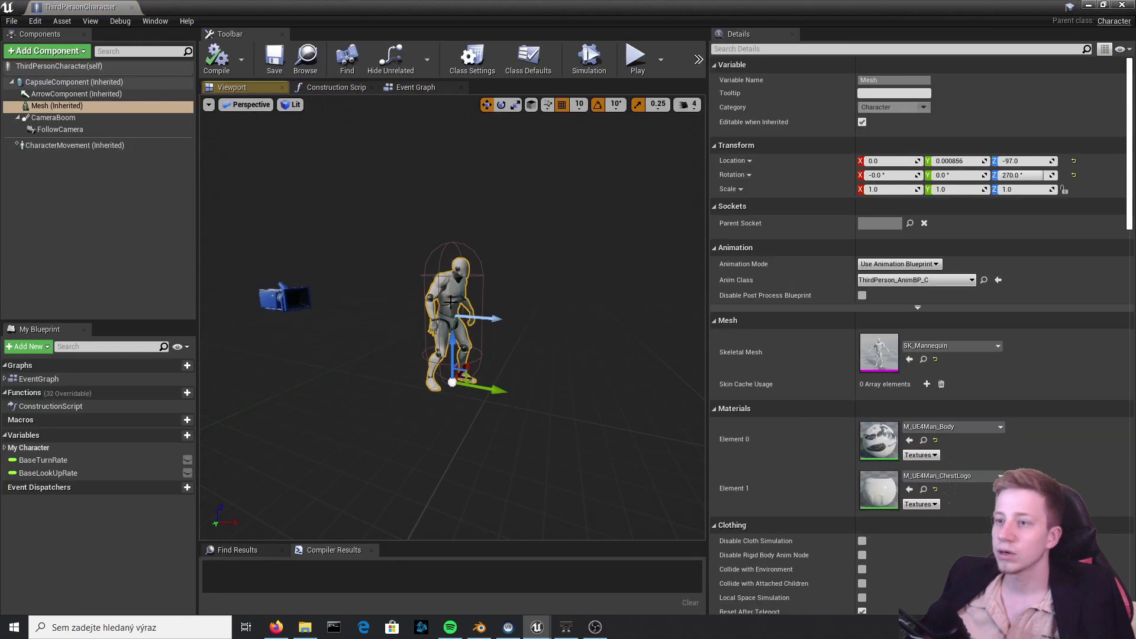
pyautogui.click(979, 345)
pyautogui.click(947, 450)
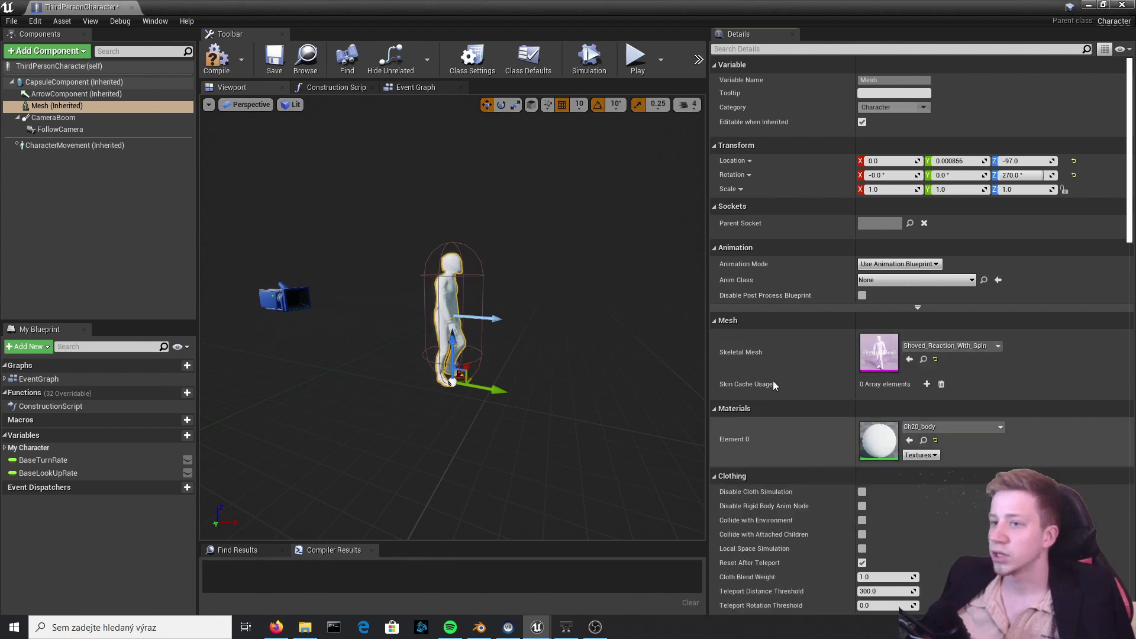
pyautogui.click(217, 60)
# Set the character mesh's Anim Class to Test_AnimBP, compile the blueprint and return to the level editor
pyautogui.moveTo(378, 195); pyautogui.dragTo(236, 198, button='right')
pyautogui.moveTo(530, 273); pyautogui.dragTo(414, 274, button='right')
pyautogui.click(467, 275)
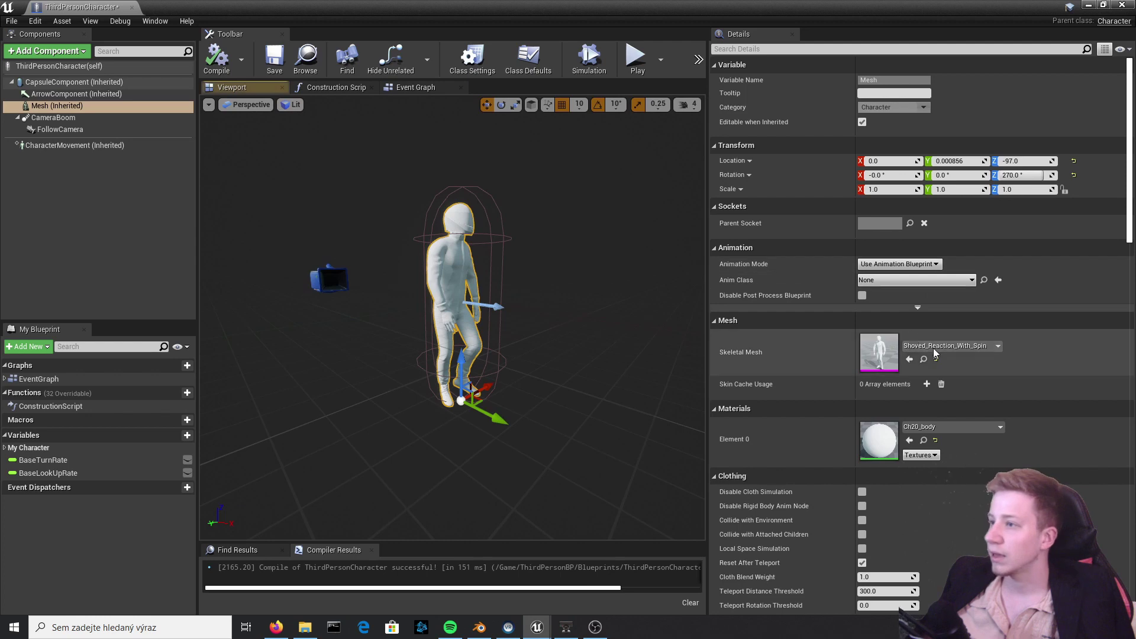
pyautogui.click(911, 270)
pyautogui.click(843, 262)
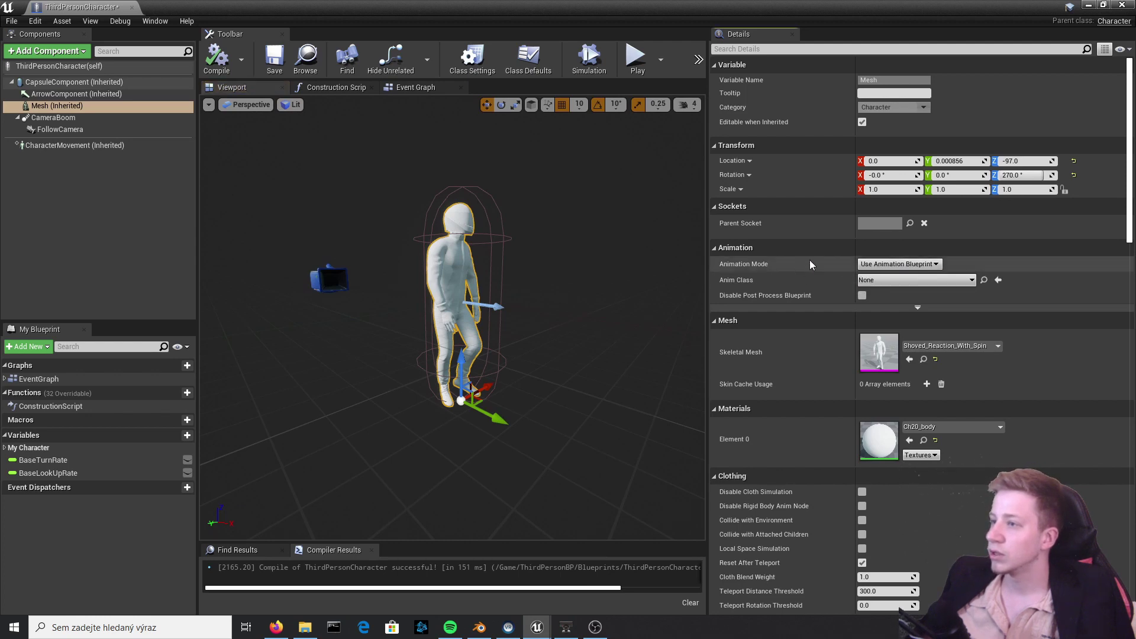
pyautogui.click(896, 282)
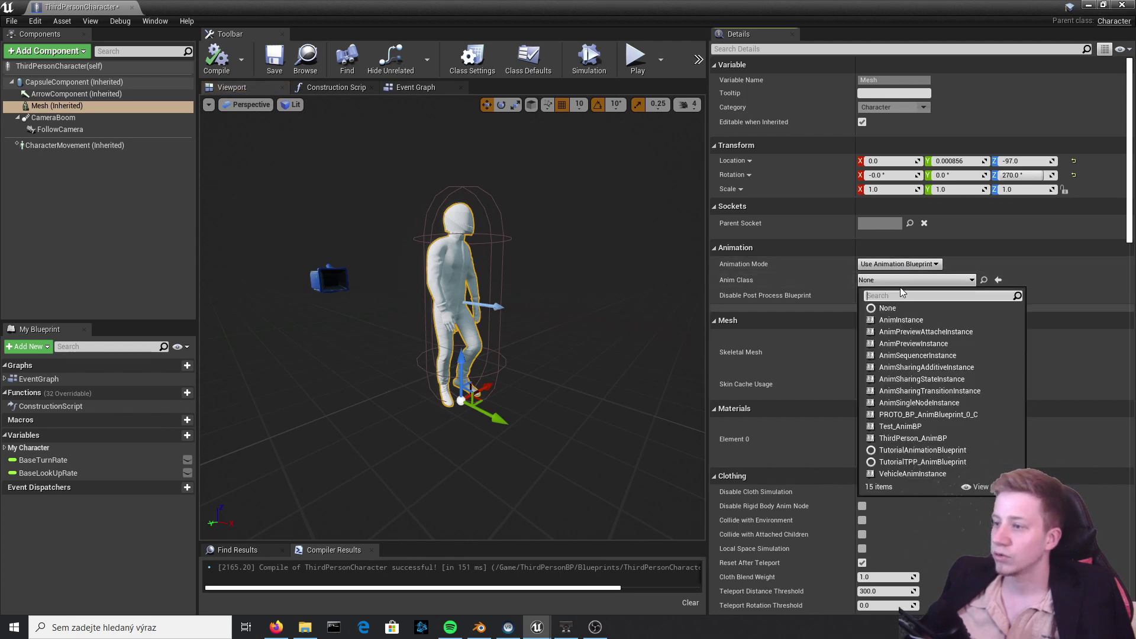
pyautogui.write('test')
pyautogui.click(900, 319)
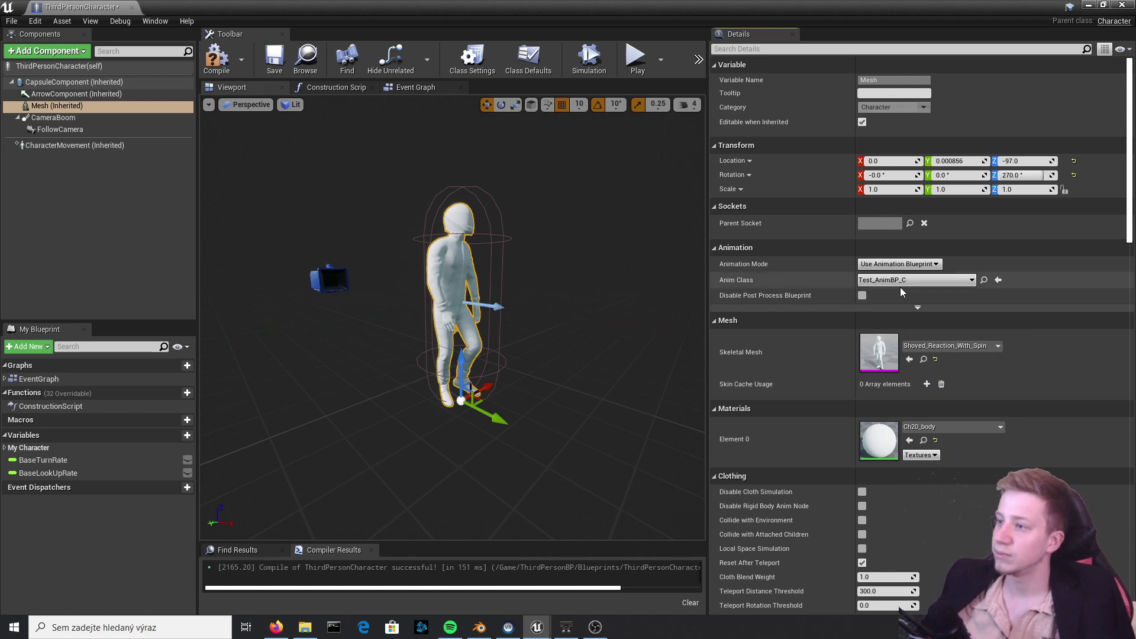
pyautogui.click(216, 58)
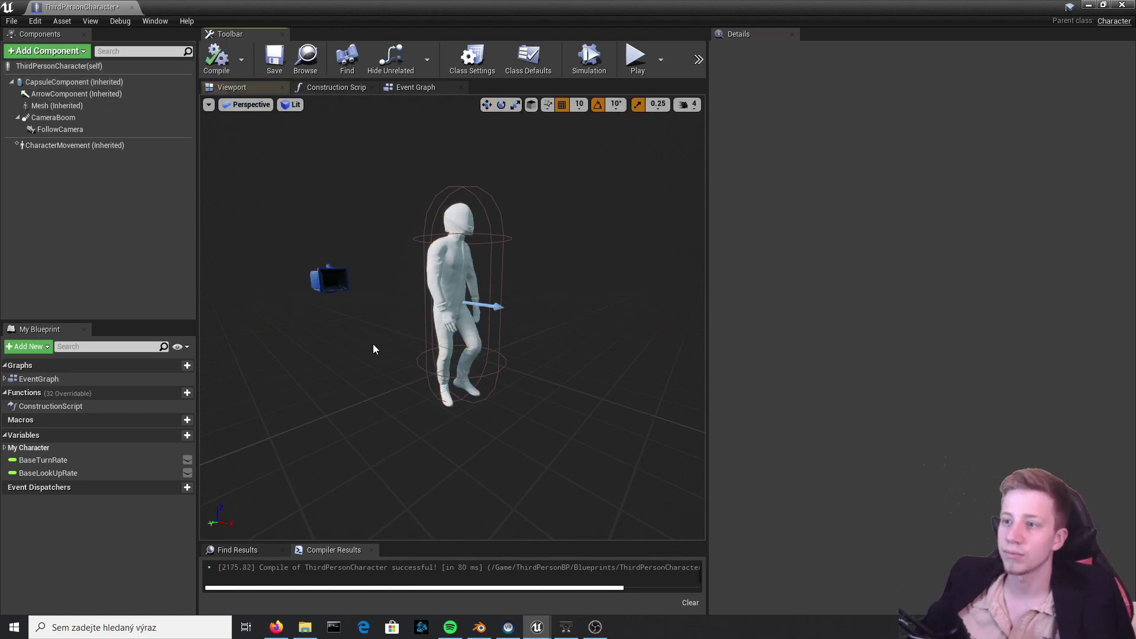
pyautogui.click(471, 271)
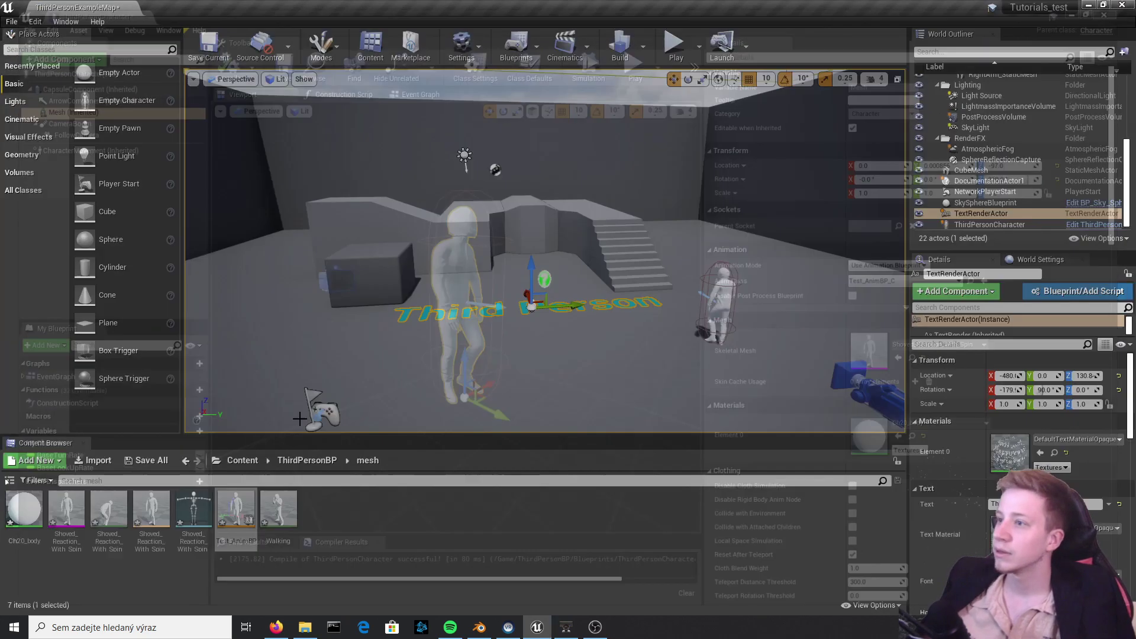
# Open the Walking animation, look through its asset details and close its editor
pyautogui.click(288, 521)
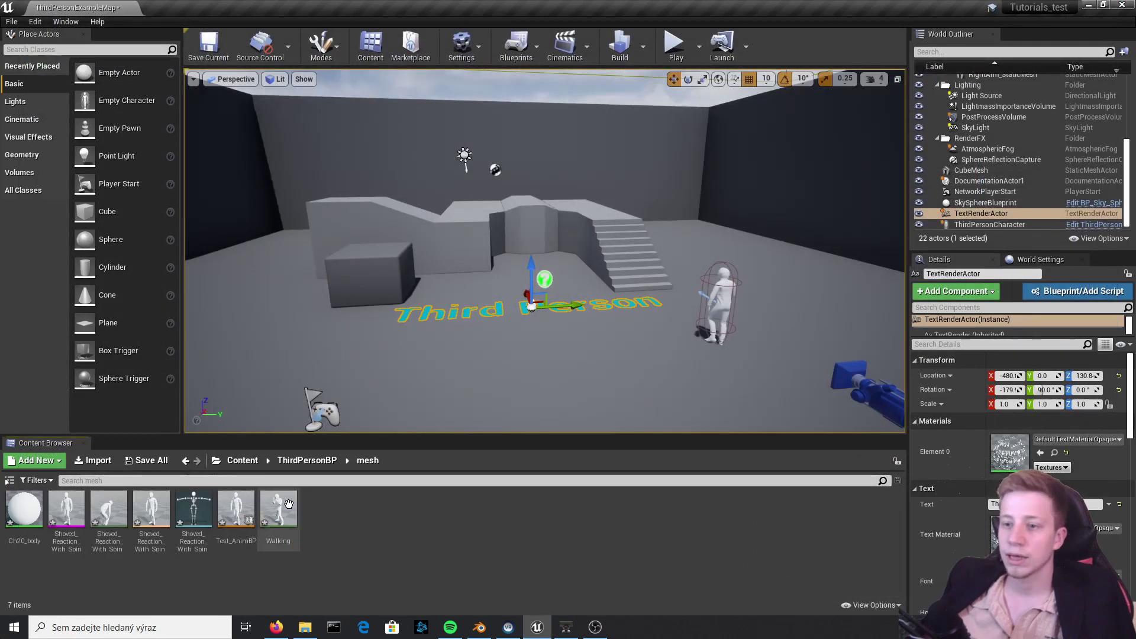
pyautogui.doubleClick(288, 504)
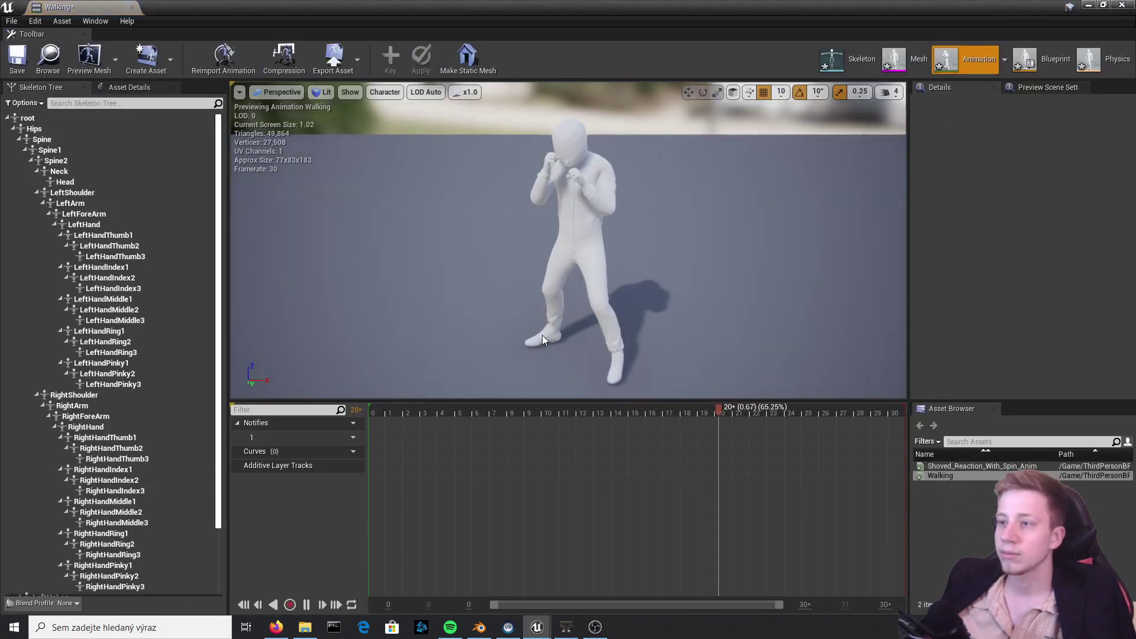
pyautogui.click(129, 87)
pyautogui.scroll(-5, 153, 410)
pyautogui.scroll(5, 153, 410)
pyautogui.click(1122, 5)
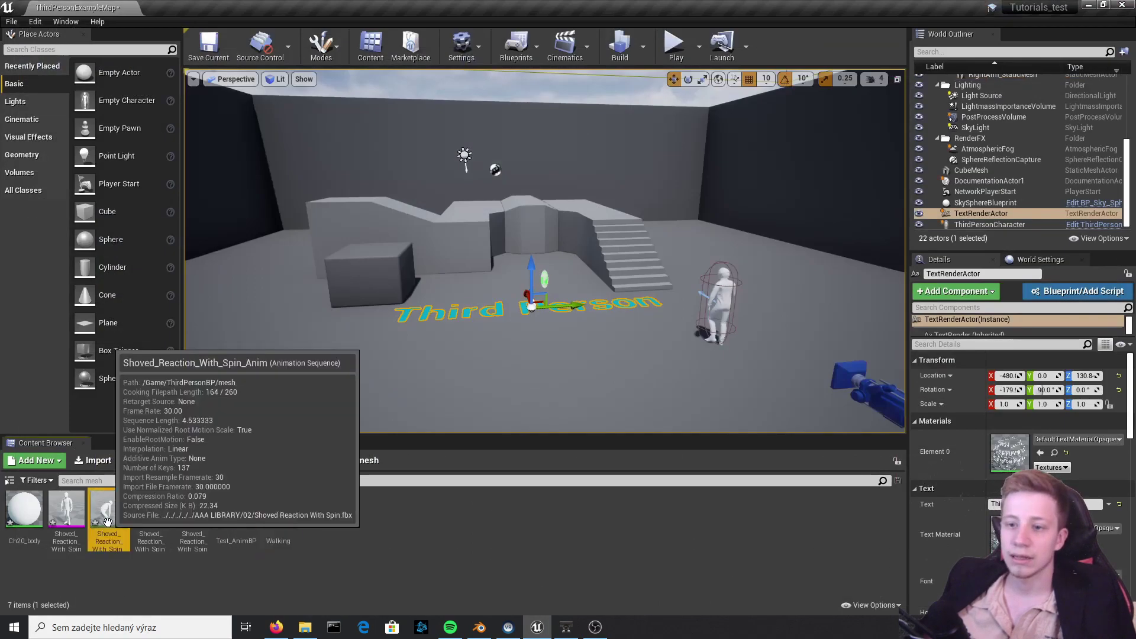
# Open the Shoved_Reaction_With_Spin_Anim animation, enable EnableRootMotion in its asset details, save it and close the editor
pyautogui.doubleClick(142, 515)
pyautogui.scroll(-6, 602, 313)
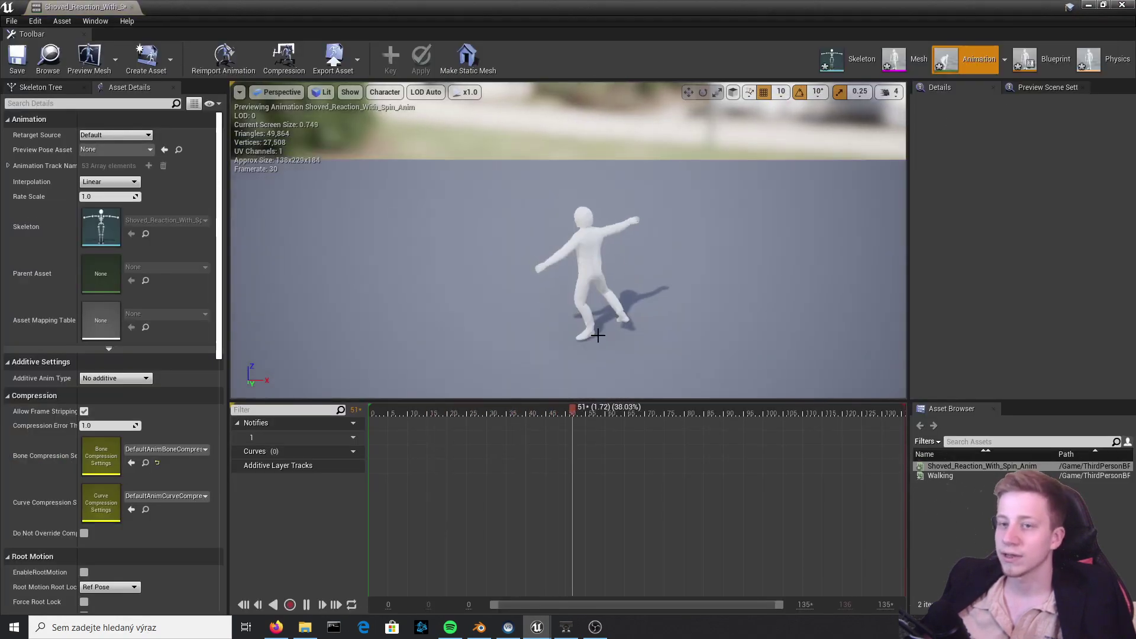
pyautogui.scroll(-1, 612, 330)
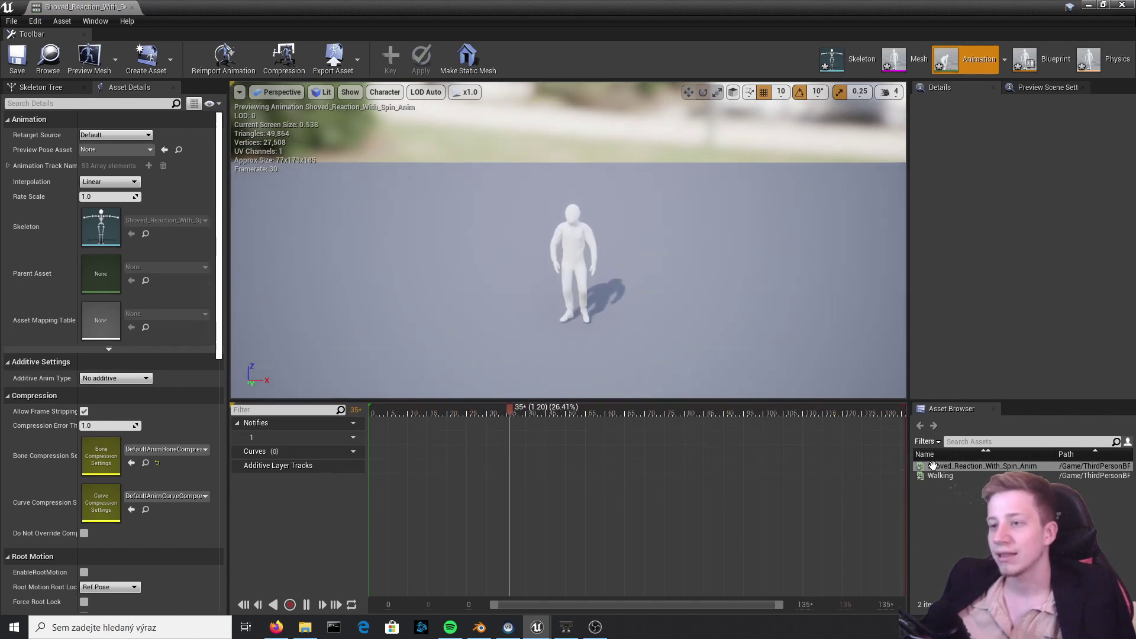
pyautogui.moveTo(515, 182); pyautogui.dragTo(487, 202, button='right')
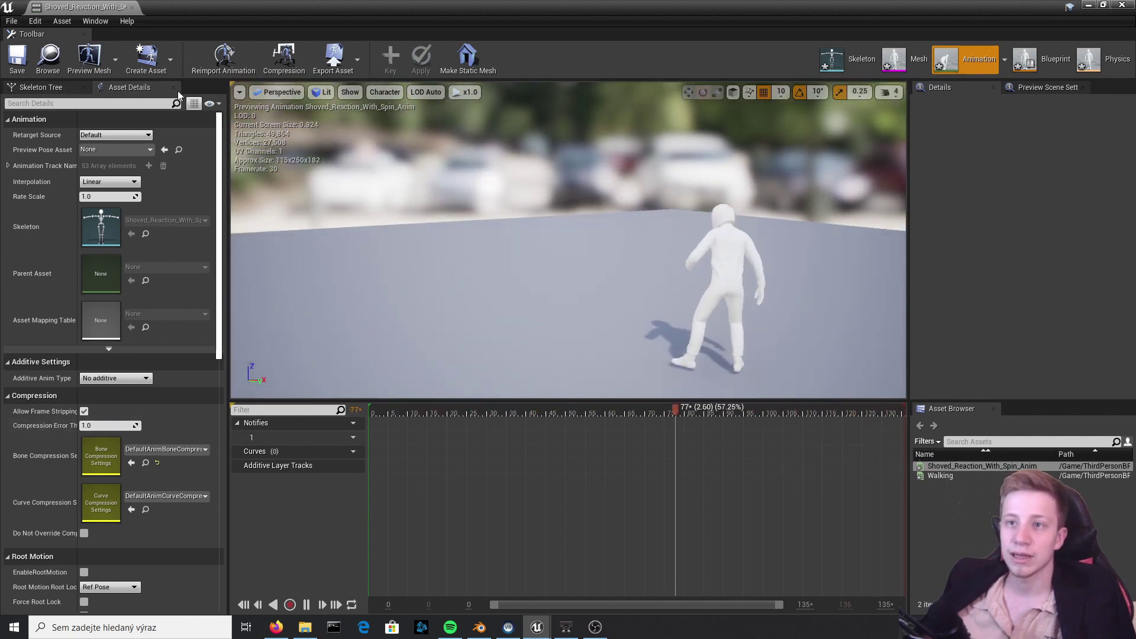
pyautogui.scroll(-3, 99, 268)
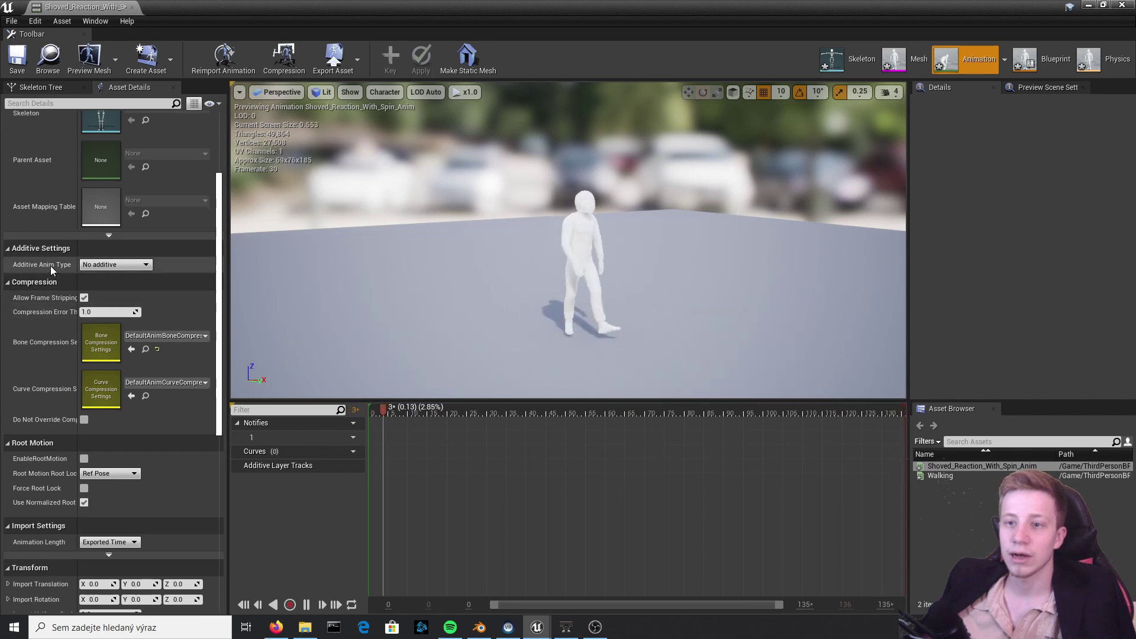
pyautogui.scroll(-3, 48, 267)
pyautogui.moveTo(31, 366)
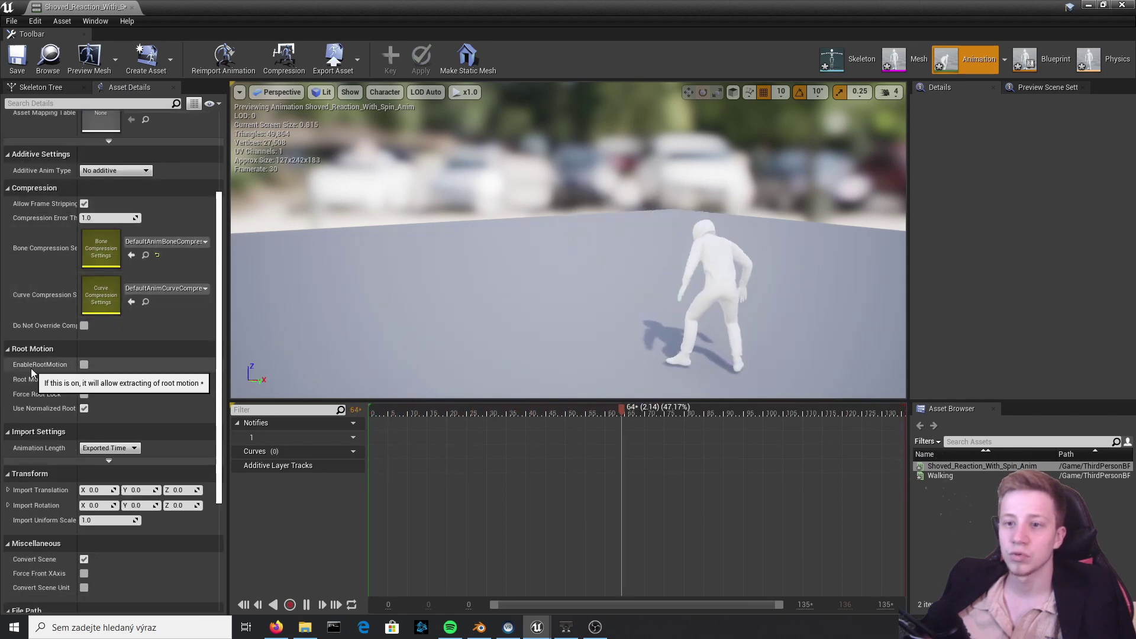
pyautogui.click(84, 365)
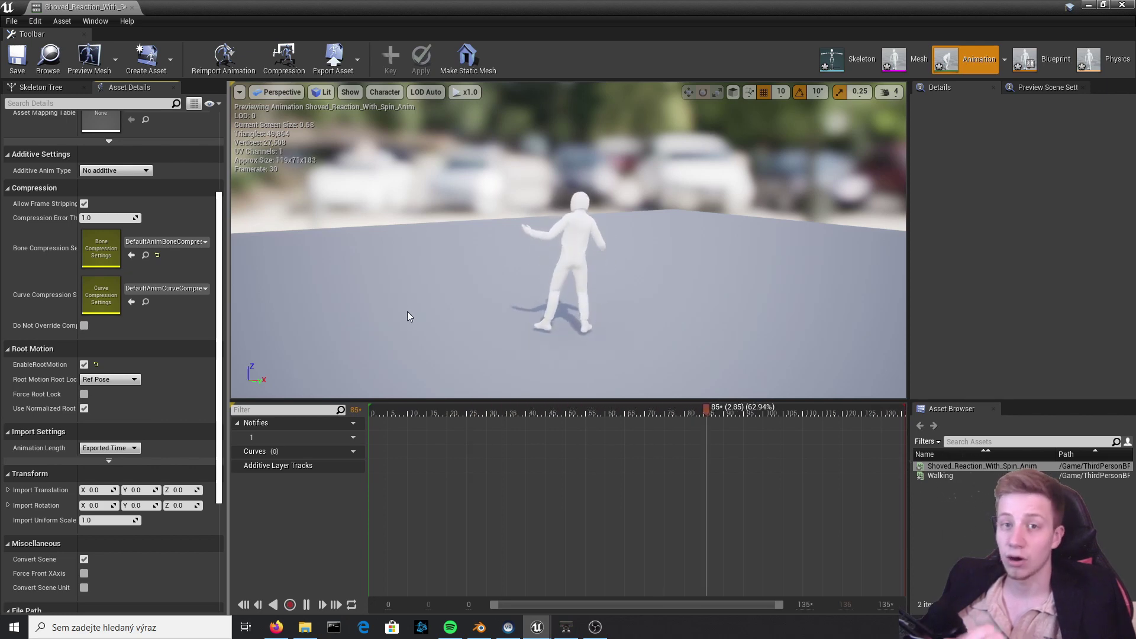
pyautogui.click(17, 58)
pyautogui.click(132, 7)
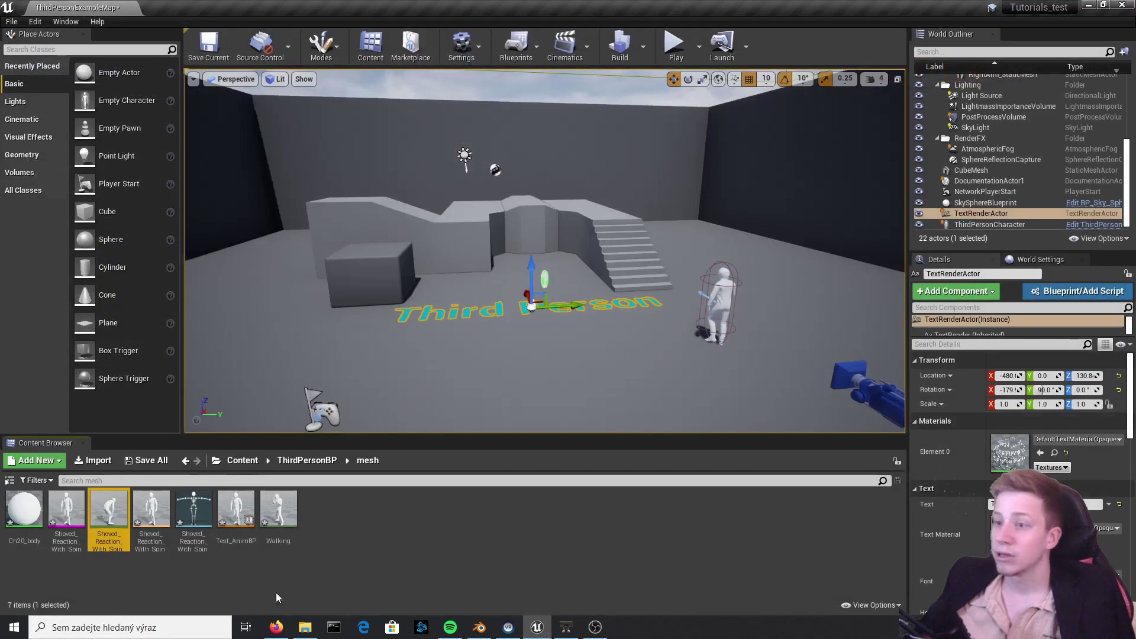
# Open Test_AnimBP, add a new state machine to the AnimGraph, connect it to the Output Pose and compile
pyautogui.doubleClick(236, 510)
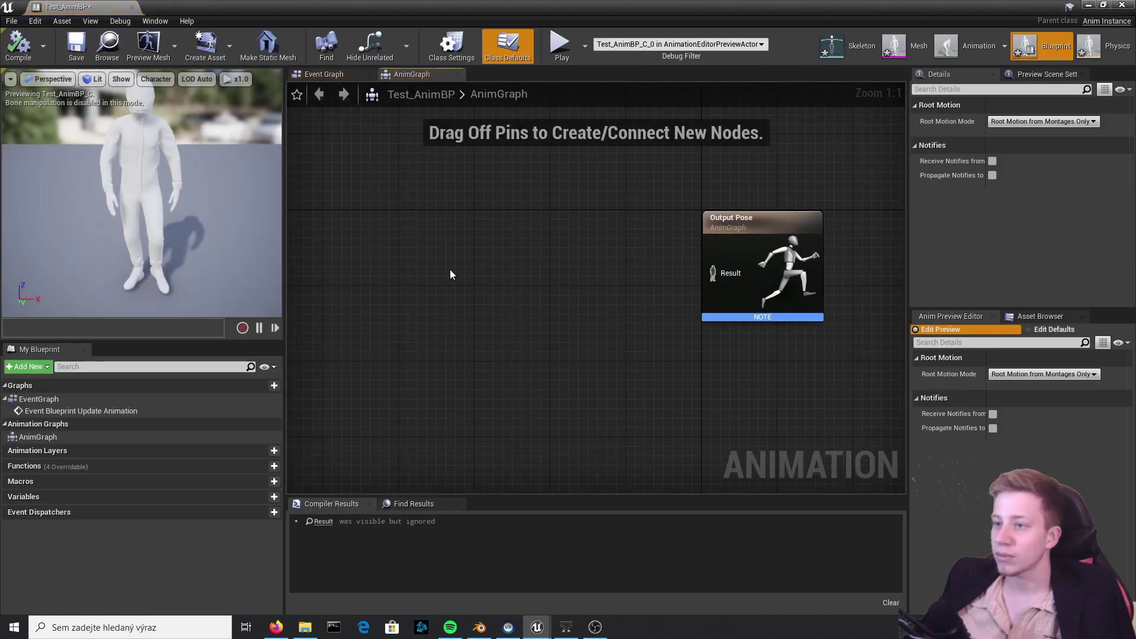
pyautogui.rightClick(452, 273)
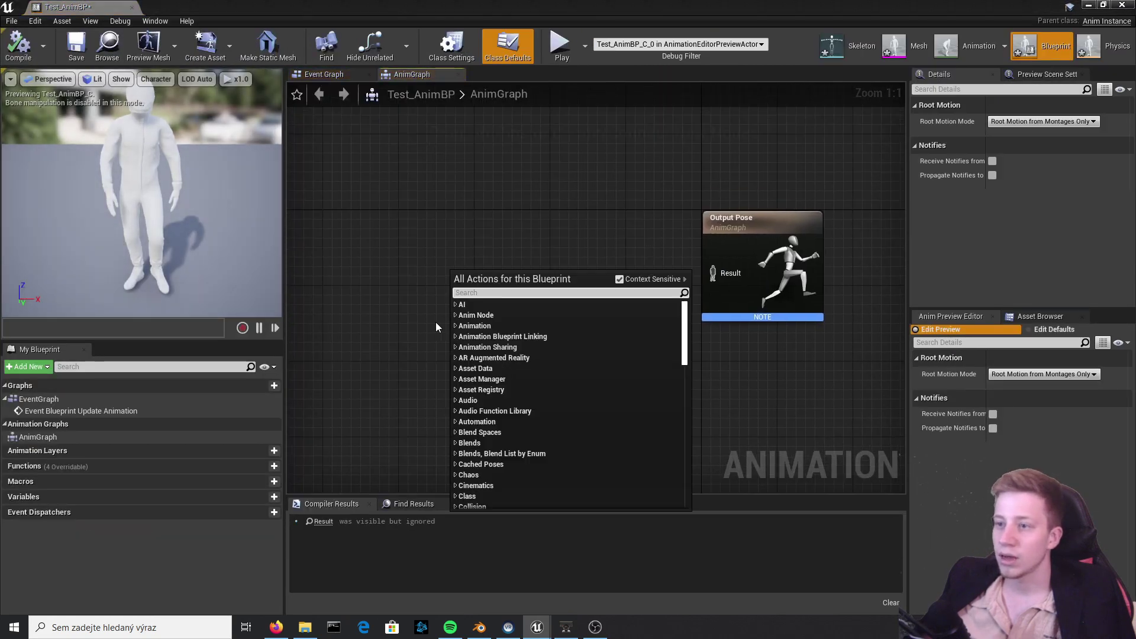
pyautogui.write('new stat')
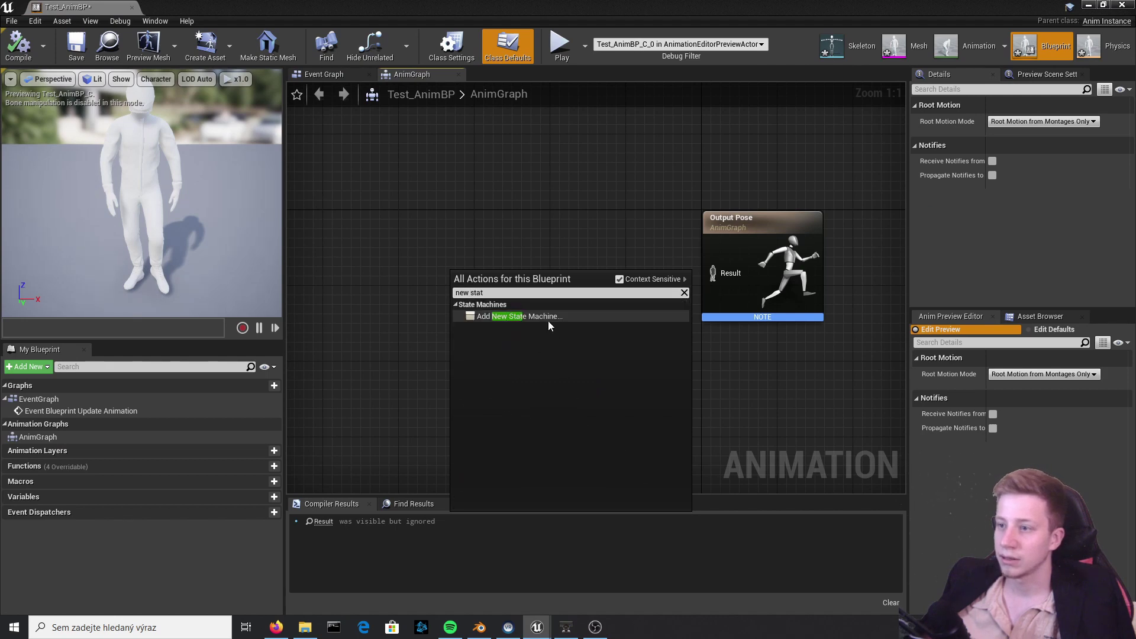
pyautogui.click(549, 317)
pyautogui.moveTo(524, 304); pyautogui.dragTo(731, 277)
pyautogui.click(271, 307)
# Open the new state machine in the AnimGraph and add a state with the default name State
pyautogui.doubleClick(488, 290)
pyautogui.rightClick(529, 282)
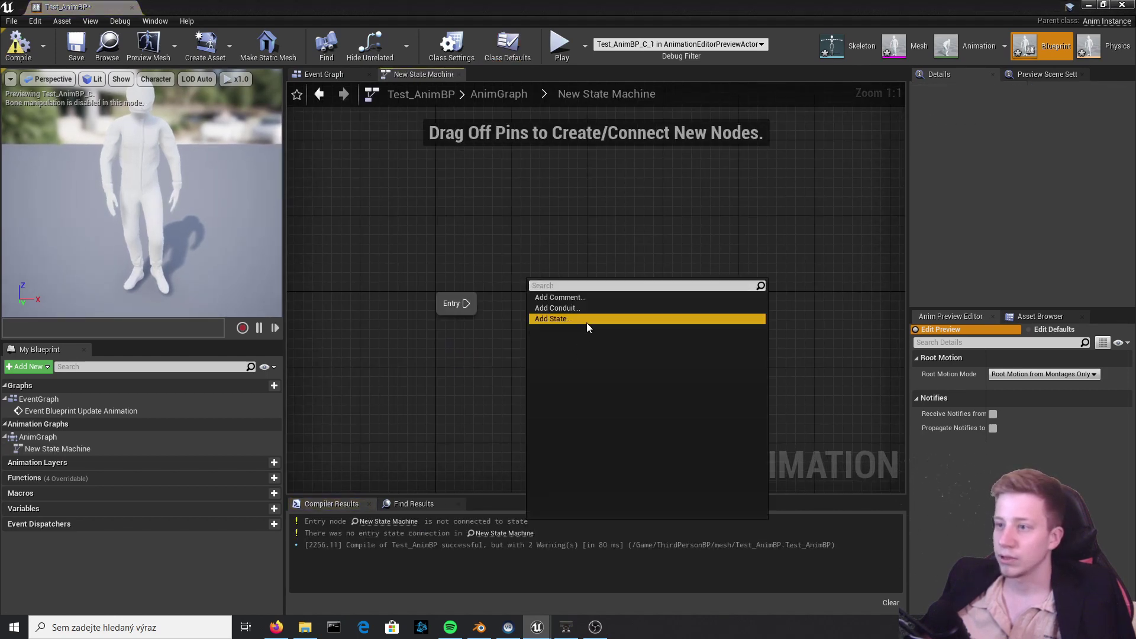
pyautogui.click(587, 322)
pyautogui.click(543, 312)
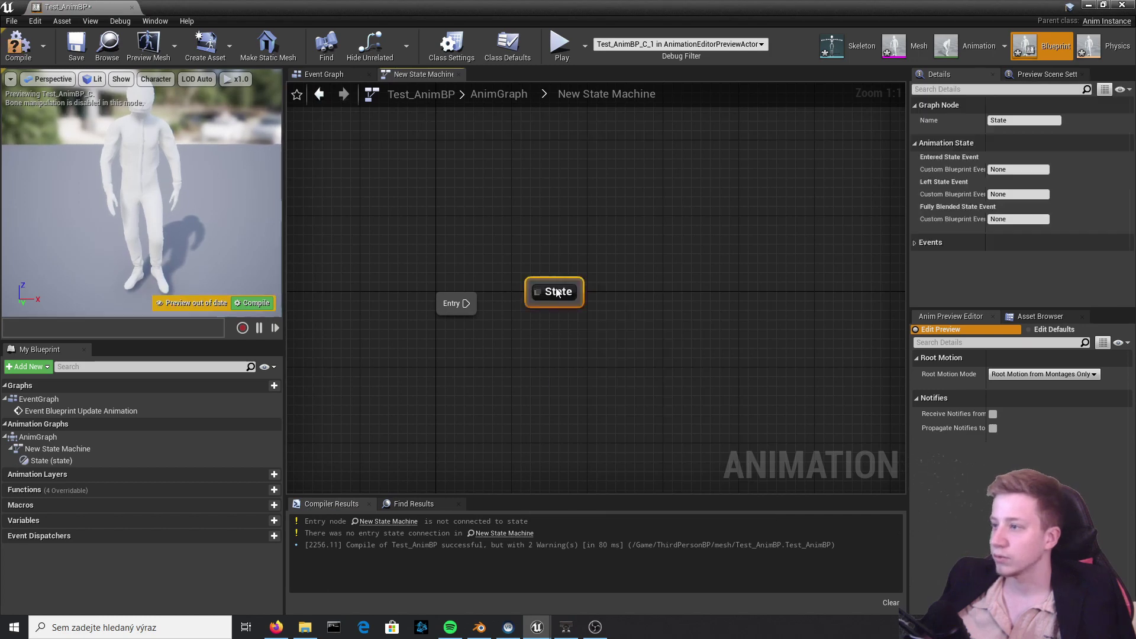
# Inside State, place the Walking animation connected to the Output Animation Pose and compile
pyautogui.doubleClick(554, 289)
pyautogui.click(1043, 316)
pyautogui.moveTo(941, 383); pyautogui.dragTo(434, 351)
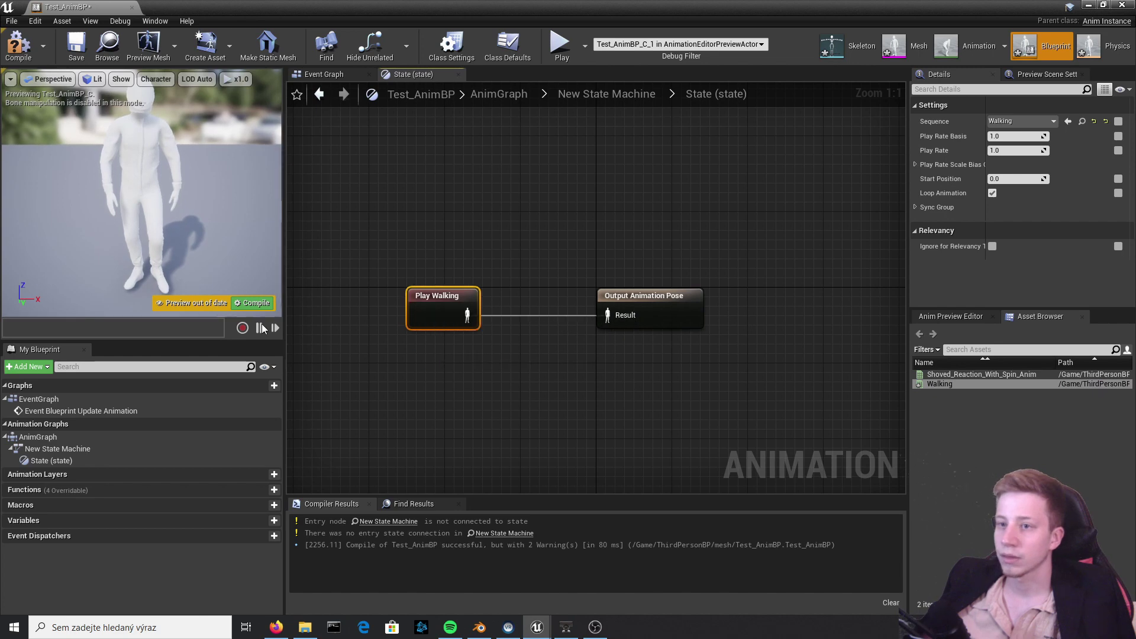
pyautogui.click(256, 303)
# Return to the state machine, connect Entry to State and compile the Animation Blueprint
pyautogui.click(605, 95)
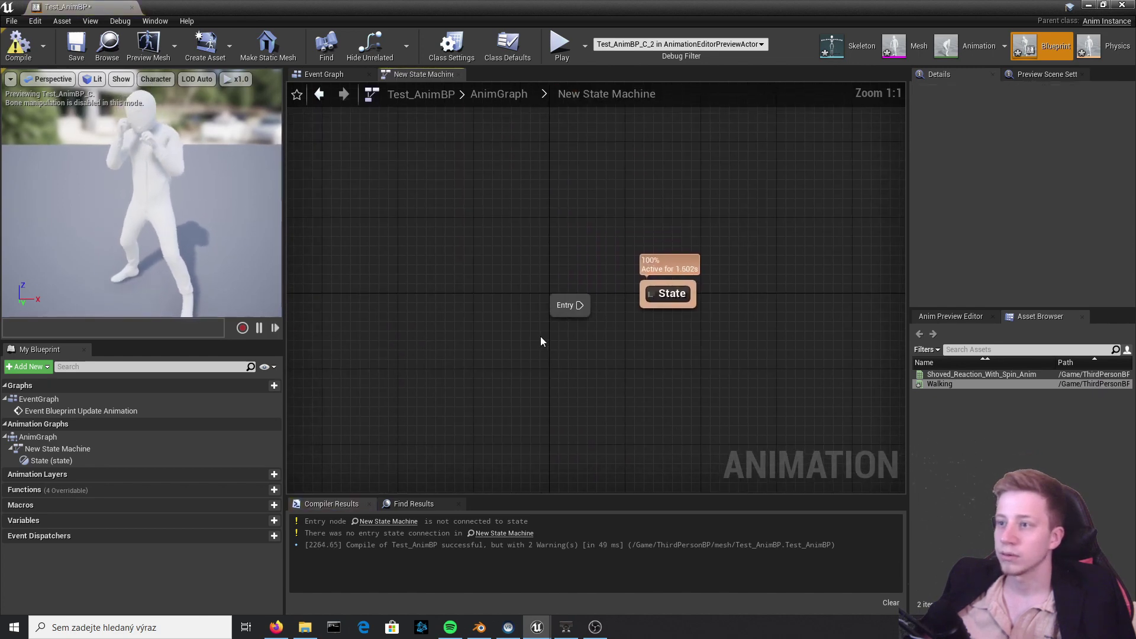
pyautogui.click(19, 47)
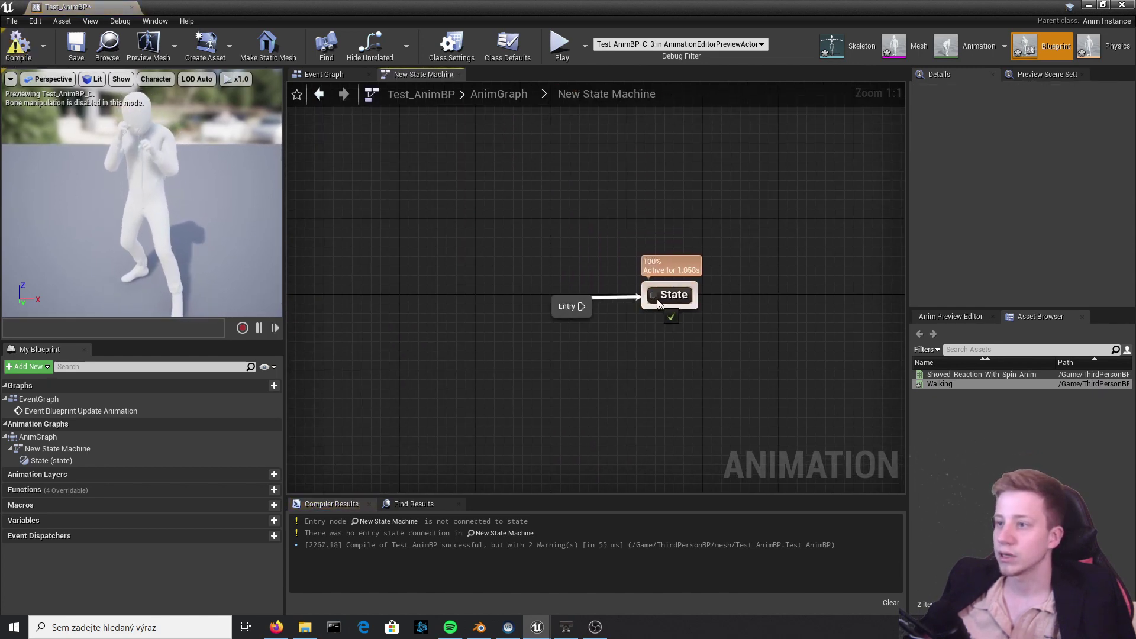
pyautogui.moveTo(657, 300); pyautogui.dragTo(666, 316)
pyautogui.moveTo(728, 340); pyautogui.dragTo(576, 368, button='right')
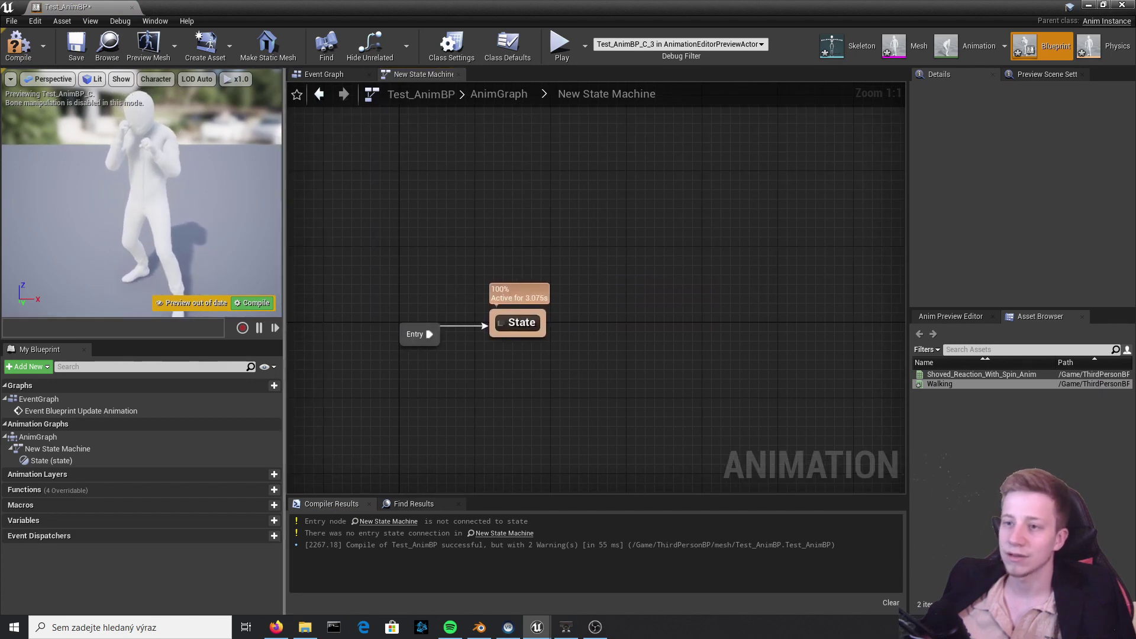
pyautogui.click(256, 302)
pyautogui.moveTo(512, 342); pyautogui.dragTo(506, 335, button='right')
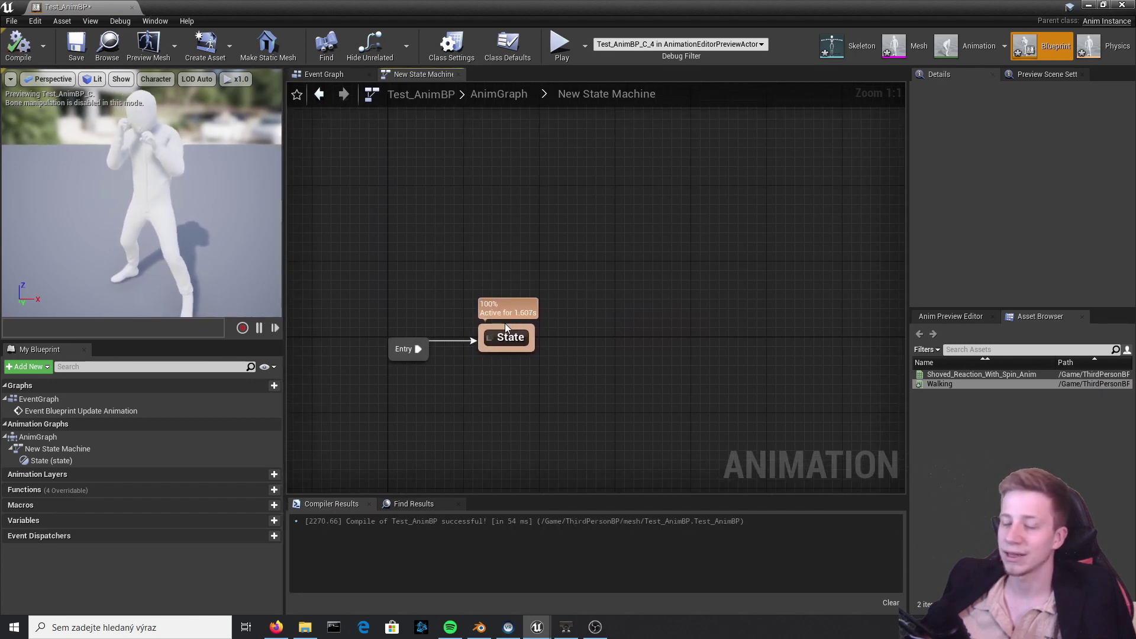
# Reposition State slightly and add a second state, State_1, above and to the right of it
pyautogui.moveTo(507, 336); pyautogui.dragTo(512, 351)
pyautogui.rightClick(634, 217)
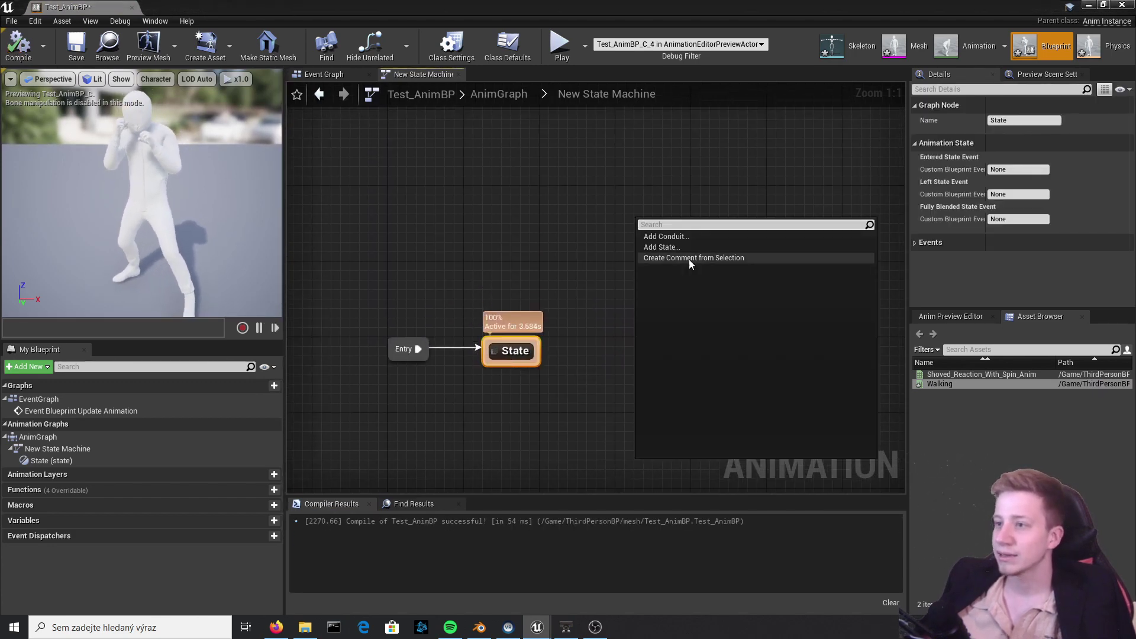
pyautogui.click(704, 245)
pyautogui.click(676, 252)
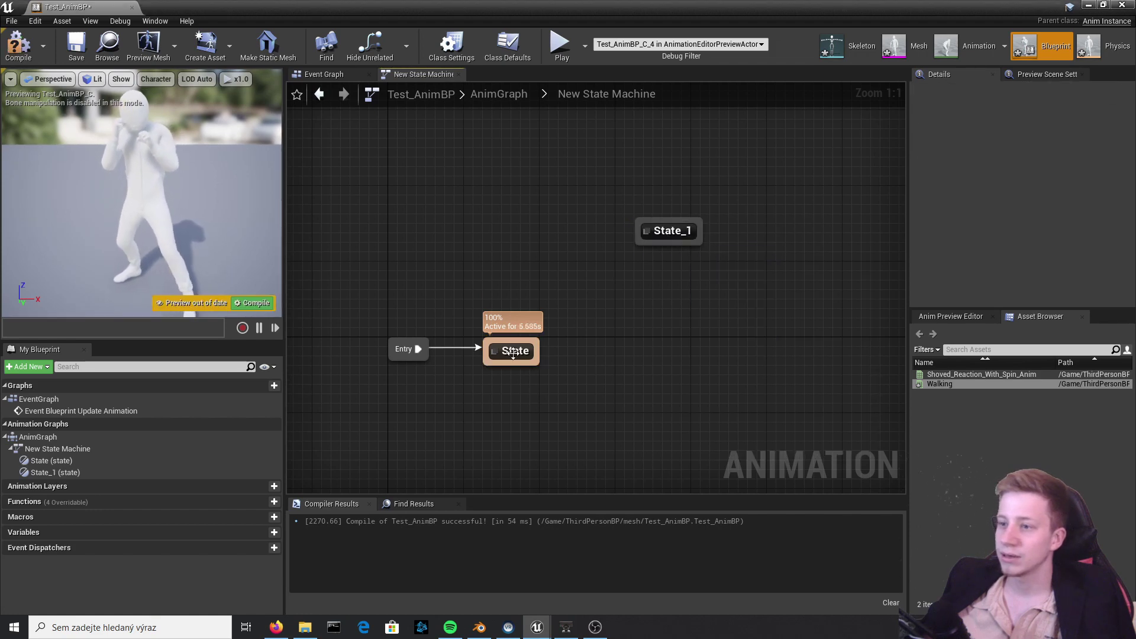
# Create transitions in both directions between State and State_1, compile and return to the level editor
pyautogui.moveTo(518, 354); pyautogui.dragTo(636, 245)
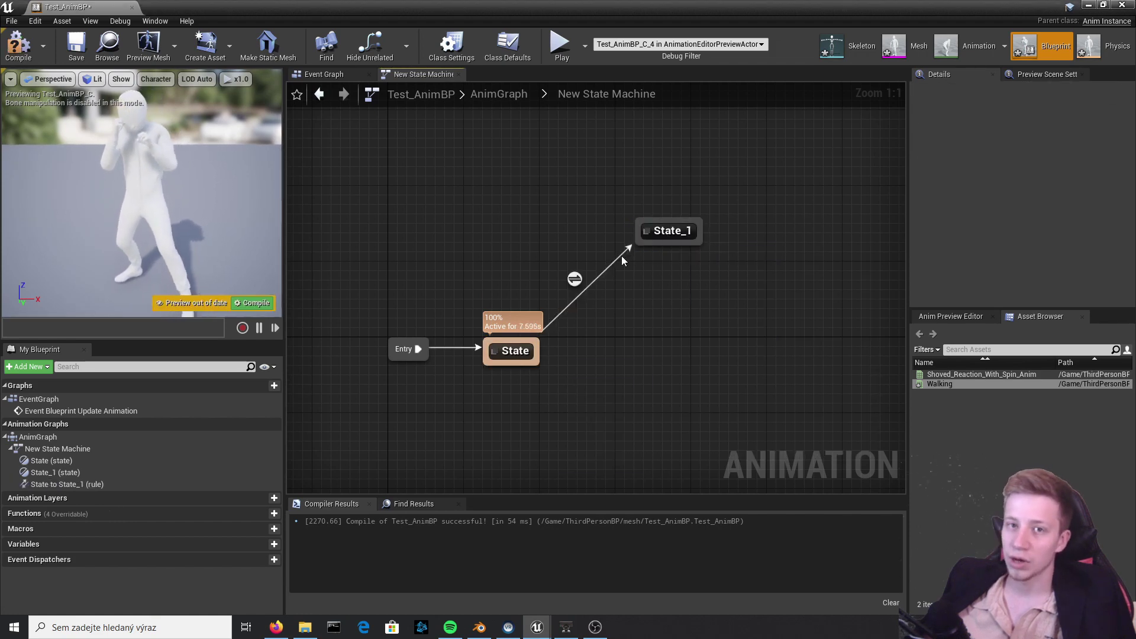
pyautogui.moveTo(698, 227); pyautogui.dragTo(685, 281)
pyautogui.click(654, 267)
pyautogui.click(575, 279)
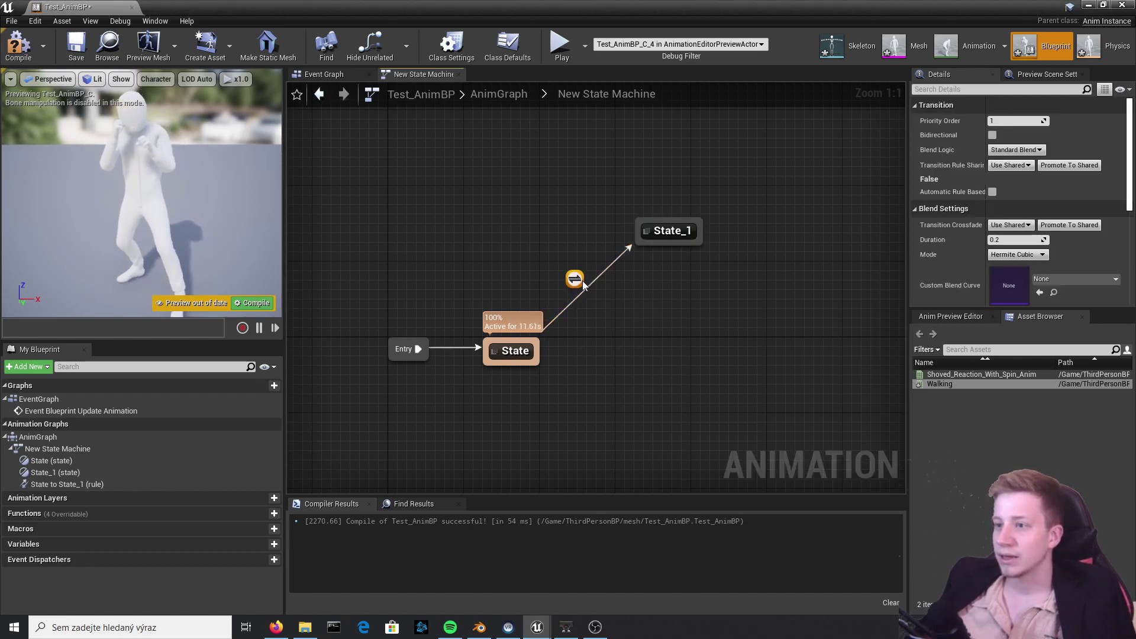
pyautogui.moveTo(652, 248); pyautogui.dragTo(537, 361)
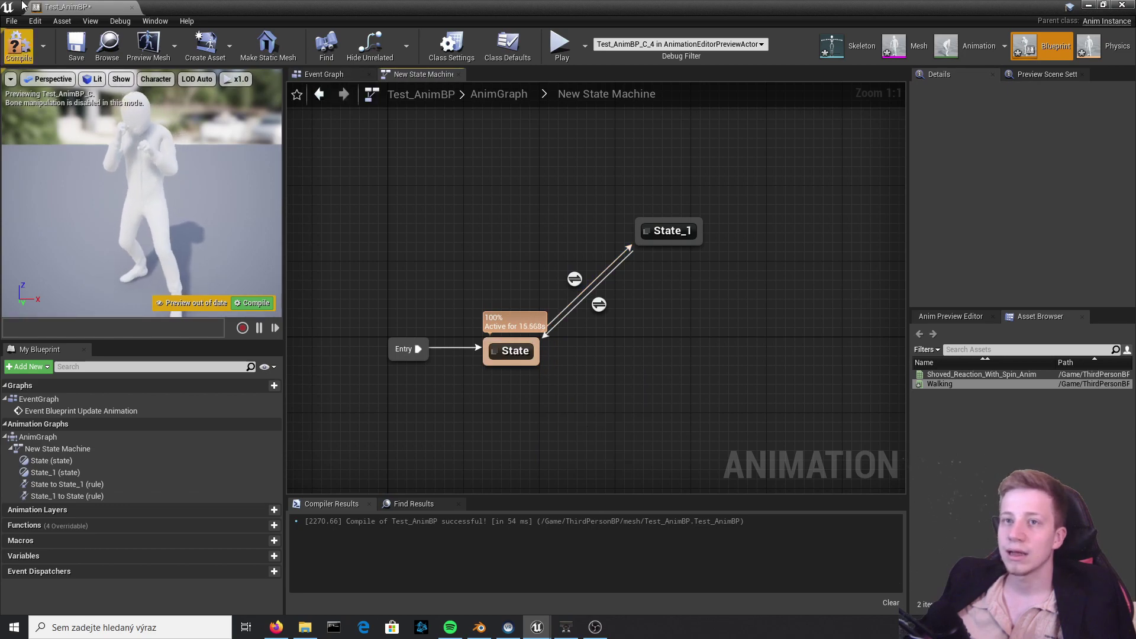
pyautogui.click(18, 46)
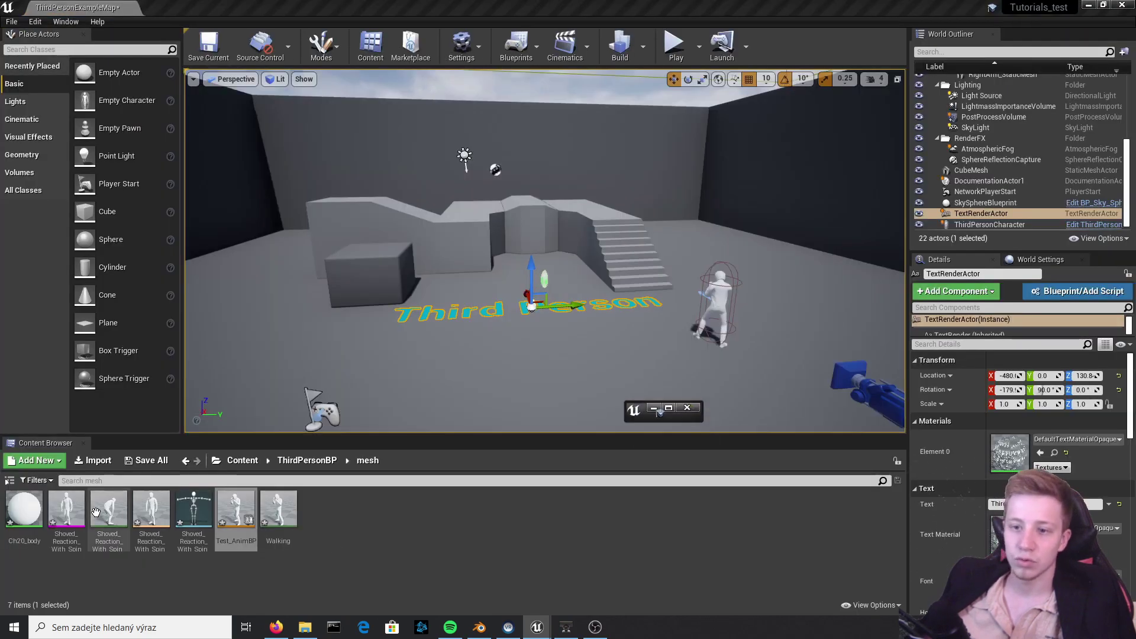
# Open the ThirdPersonCharacter blueprint from the World Outliner and add a Boolean variable named AnimOn
pyautogui.click(1041, 225)
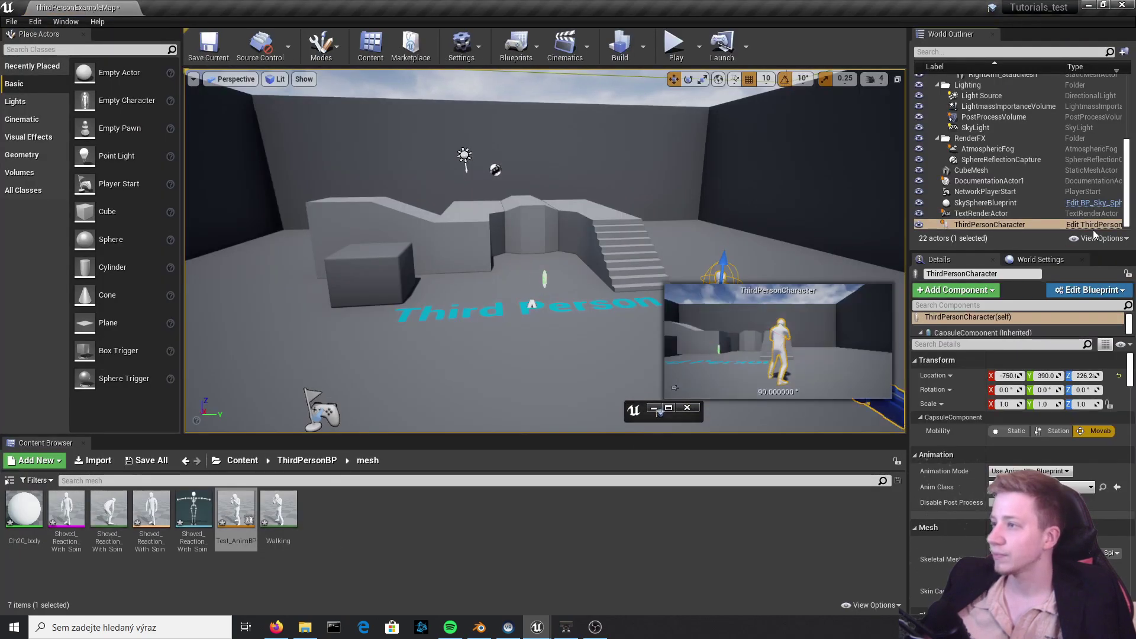
pyautogui.click(1093, 227)
pyautogui.click(173, 436)
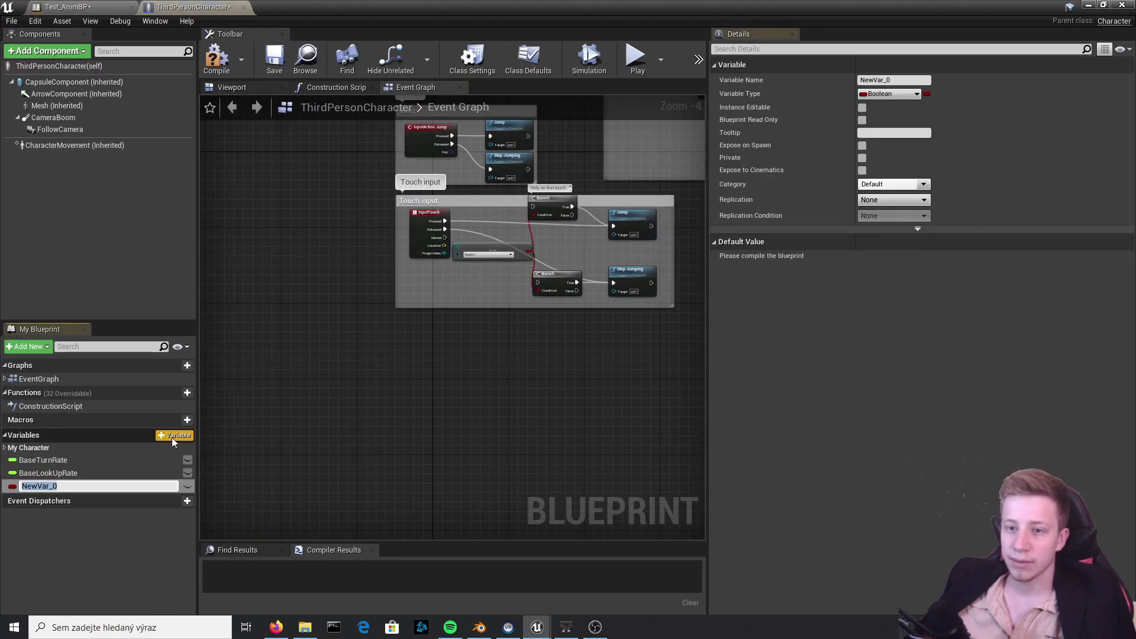
pyautogui.write('AnimOn')
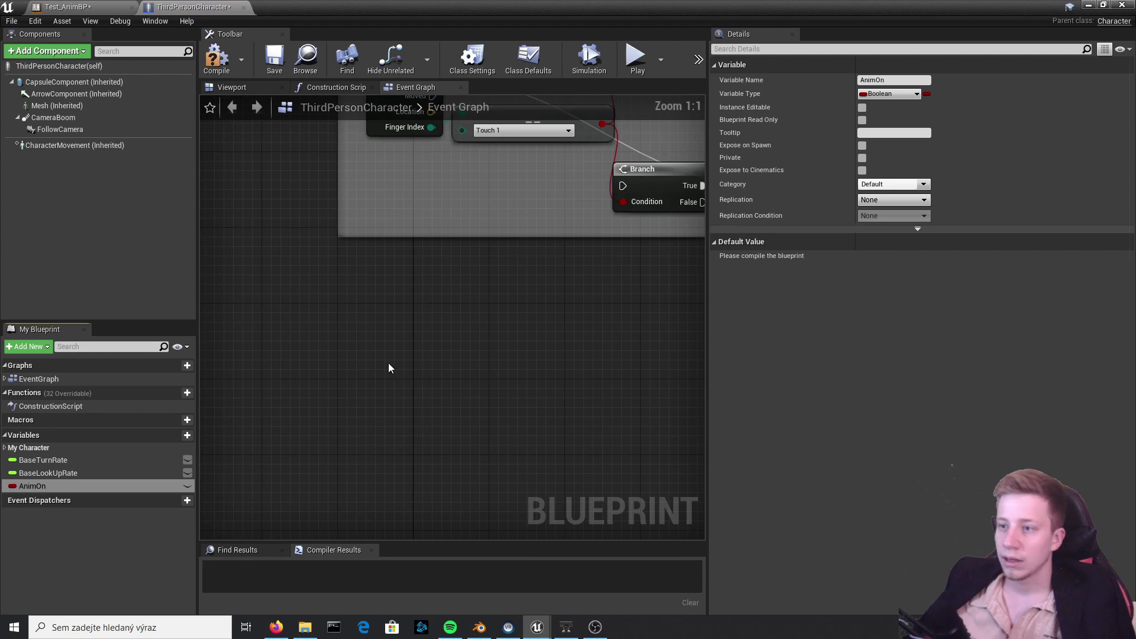
# Add a keyboard Q event node in the empty area below the touch input group of the Event Graph
pyautogui.rightClick(388, 363)
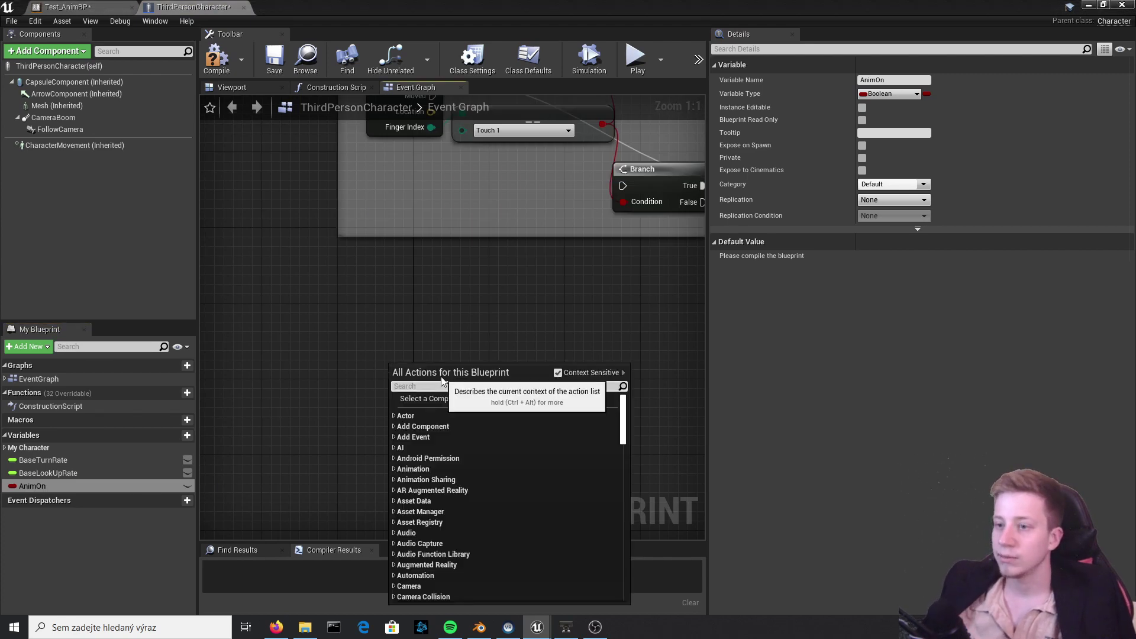
pyautogui.write('ke')
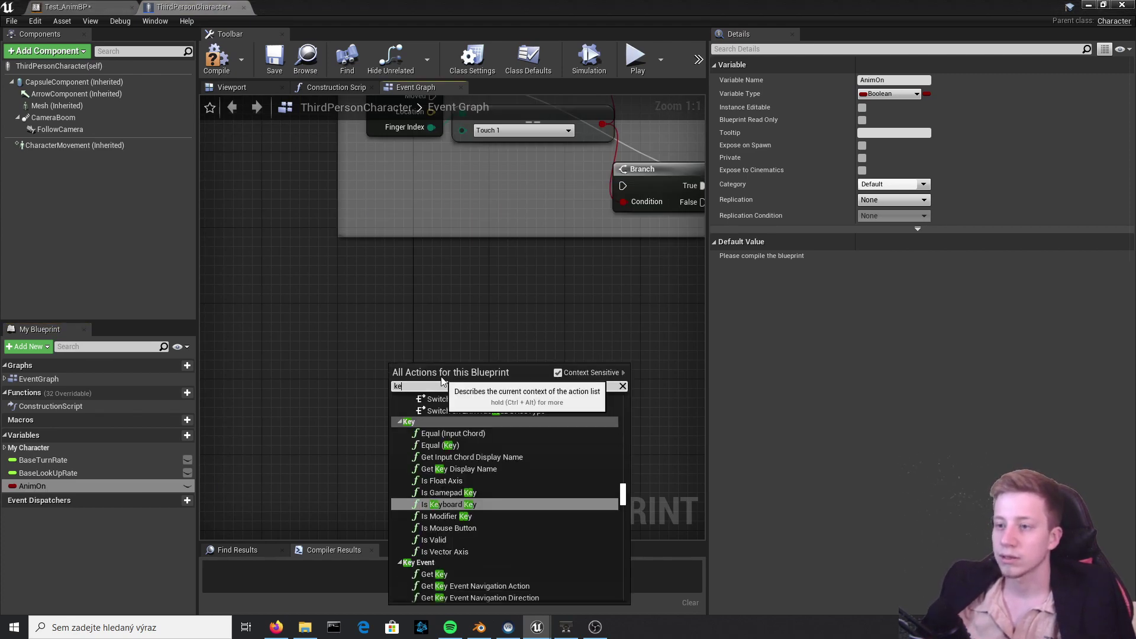
pyautogui.write('yboard')
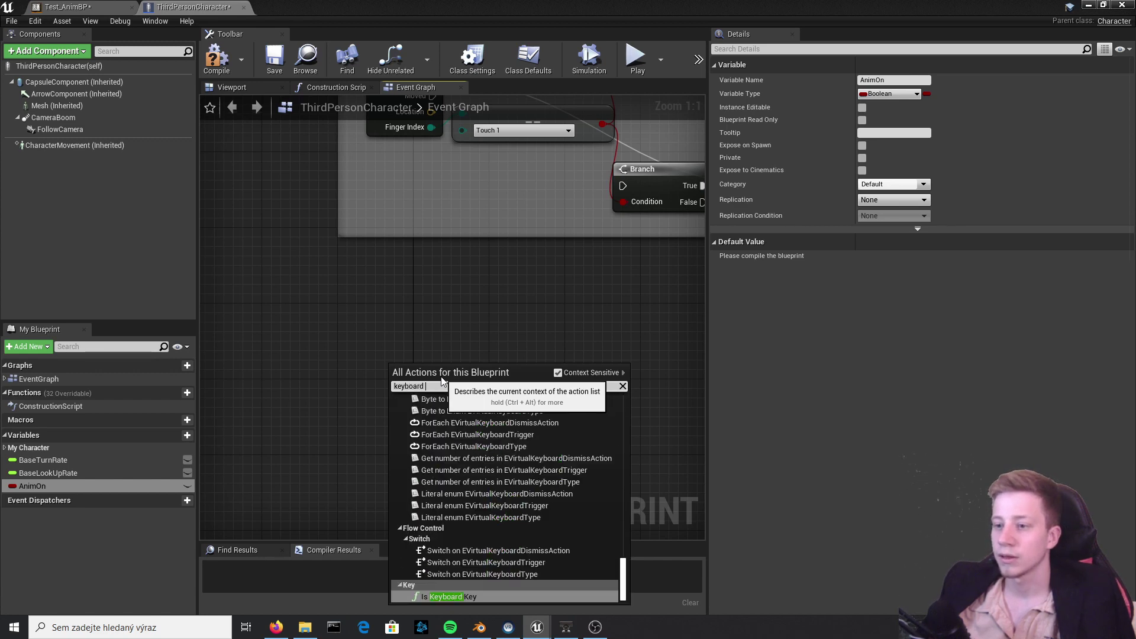
pyautogui.write(' q')
pyautogui.press('Return')
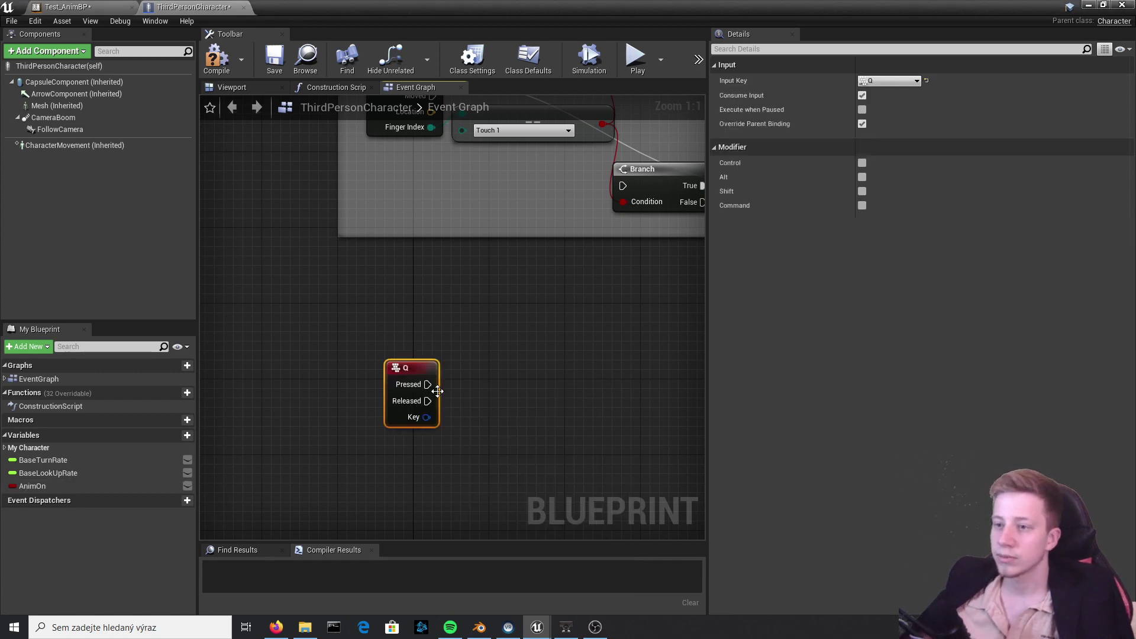
# Connect the Q event's Pressed output to a Flip Flop node and link its A output to a Set AnimOn node
pyautogui.moveTo(437, 391); pyautogui.dragTo(350, 353, button='right')
pyautogui.moveTo(337, 331); pyautogui.dragTo(474, 342)
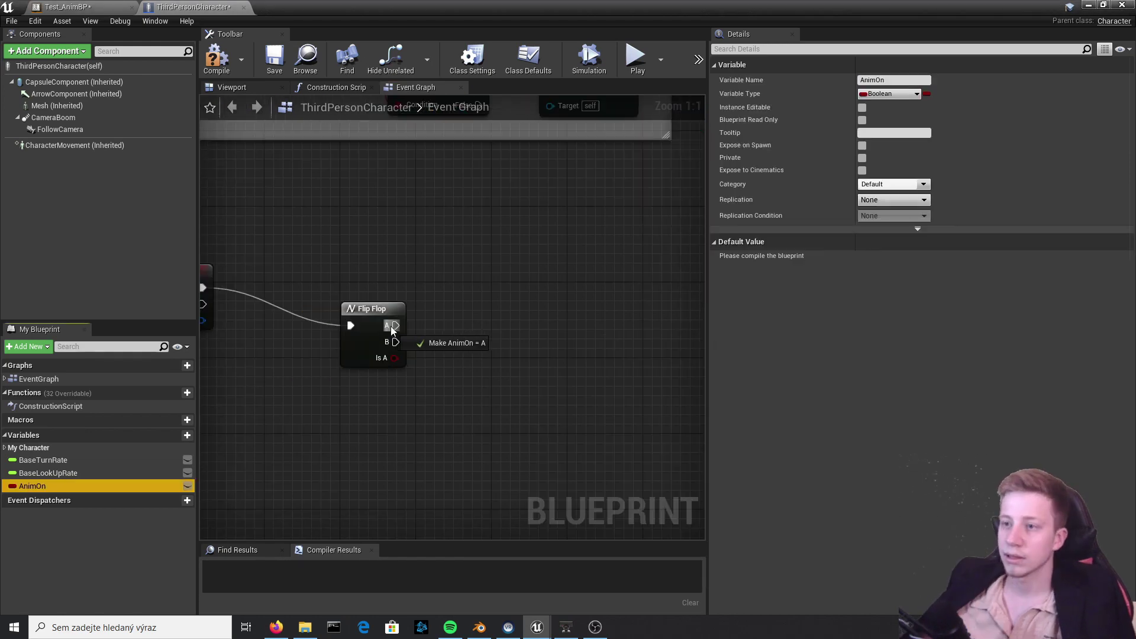
pyautogui.keyDown('alt'); pyautogui.moveTo(394, 325); pyautogui.dragTo(415, 329); pyautogui.keyUp('alt')
pyautogui.moveTo(542, 330); pyautogui.dragTo(542, 254)
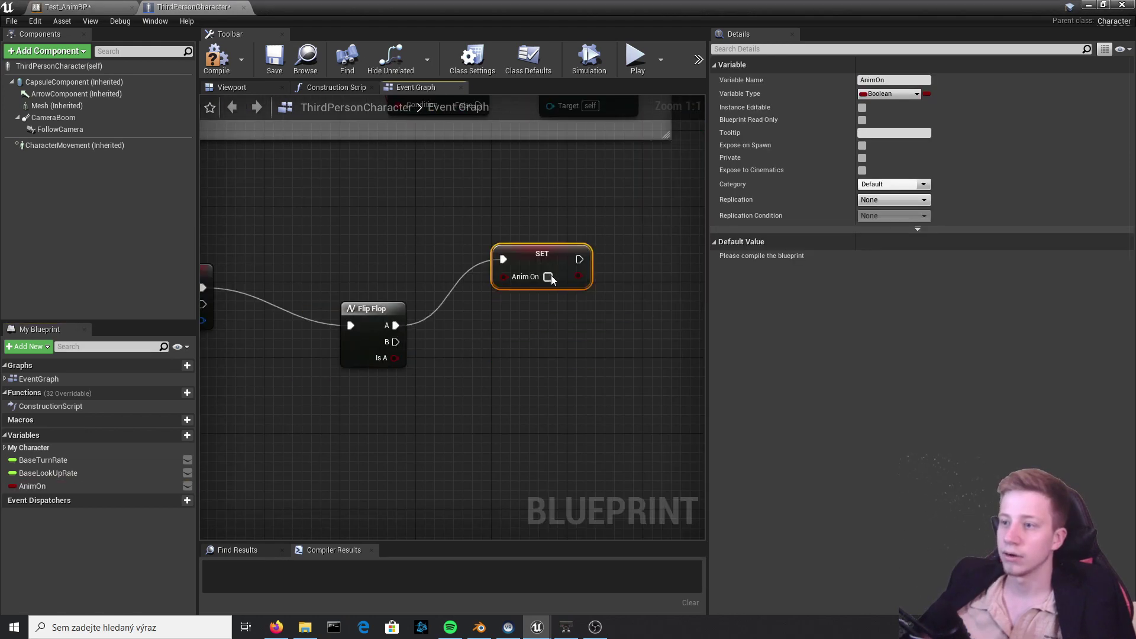
# Duplicate the Set AnimOn node and connect the copy to the Flip Flop's B output
pyautogui.hotkey('ctrl', 'c')
pyautogui.hotkey('ctrl', 'v')
pyautogui.moveTo(595, 416); pyautogui.dragTo(501, 388)
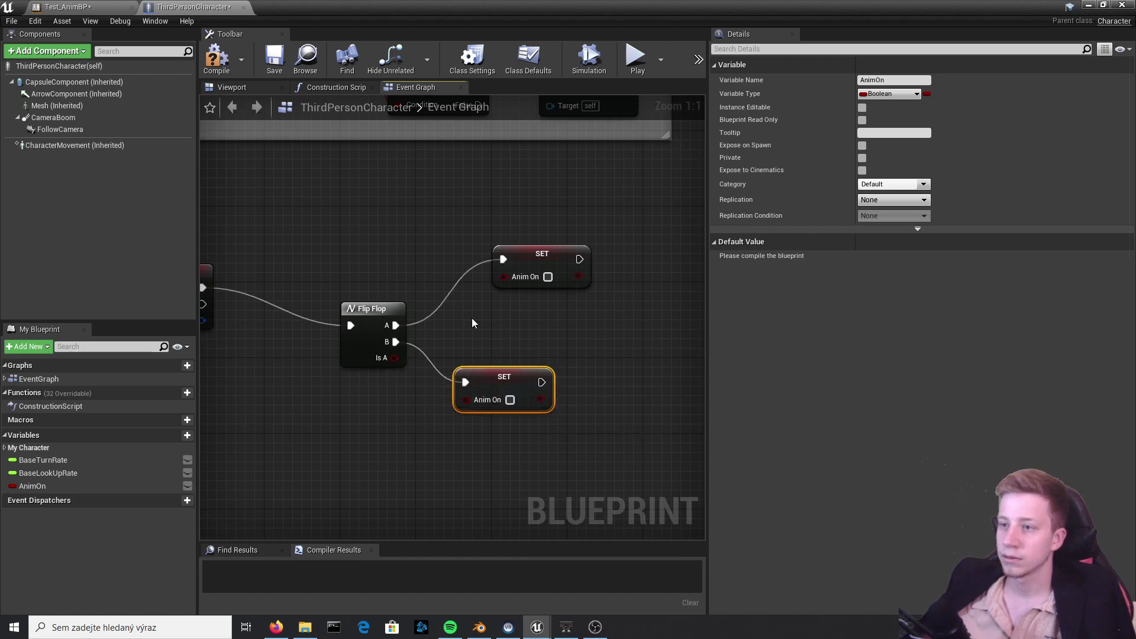
pyautogui.moveTo(521, 303); pyautogui.dragTo(636, 379, button='right')
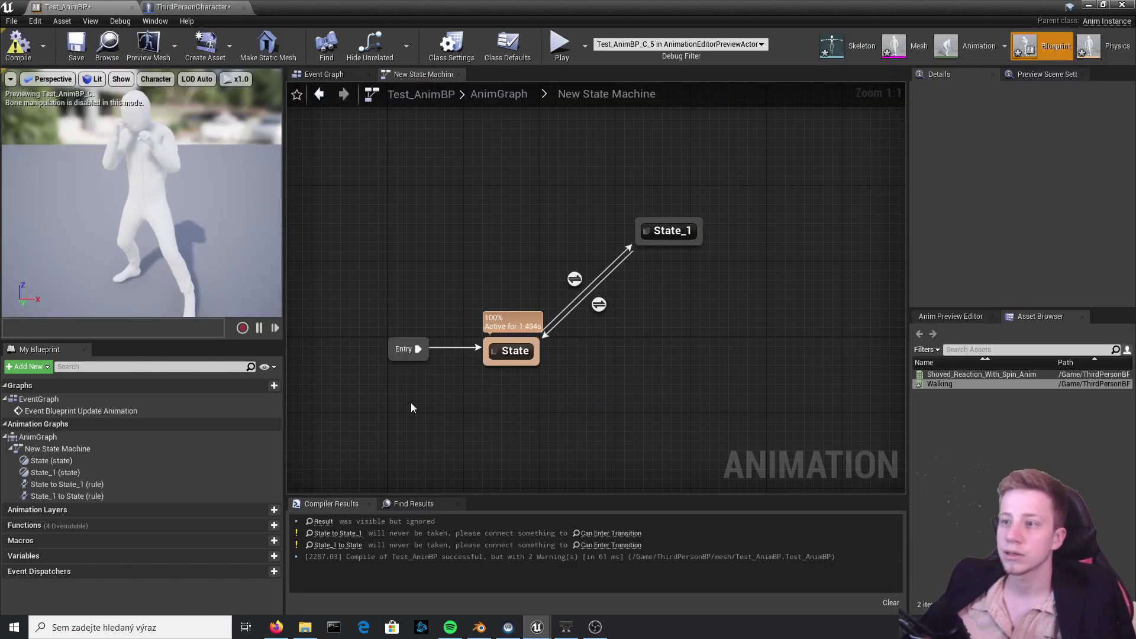
# In Test_AnimBP's Event Graph, add a Cast To ThirdPersonCharacter node driven by Event Blueprint Update Animation
pyautogui.click(322, 77)
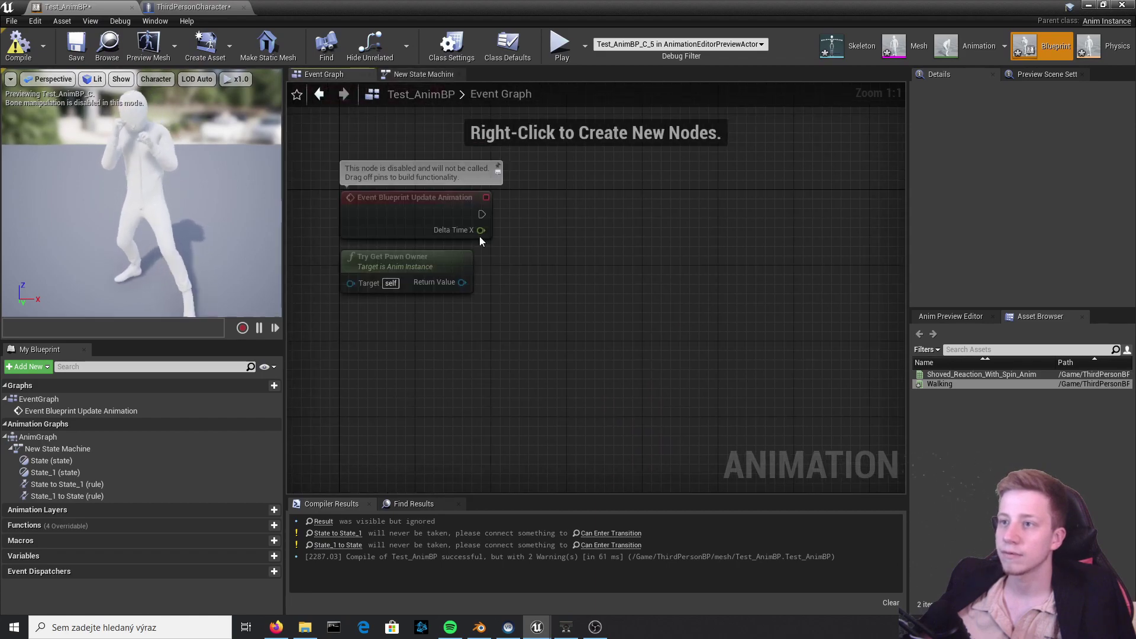
pyautogui.moveTo(480, 215); pyautogui.dragTo(573, 239)
pyautogui.write('castt')
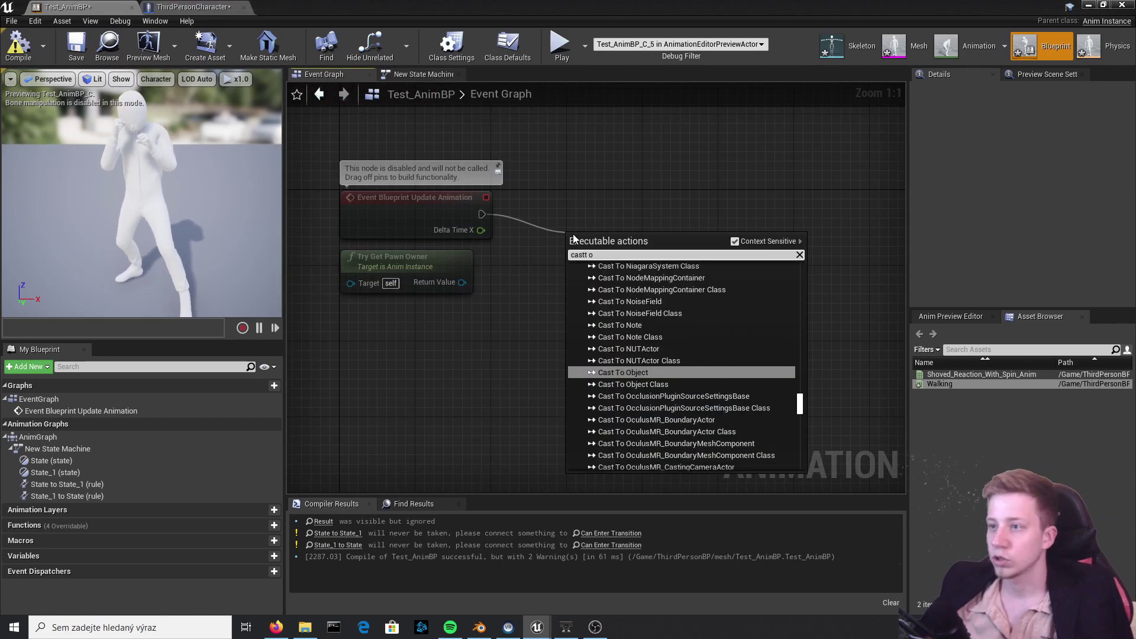
pyautogui.press('BackSpace')
pyautogui.write('to thir')
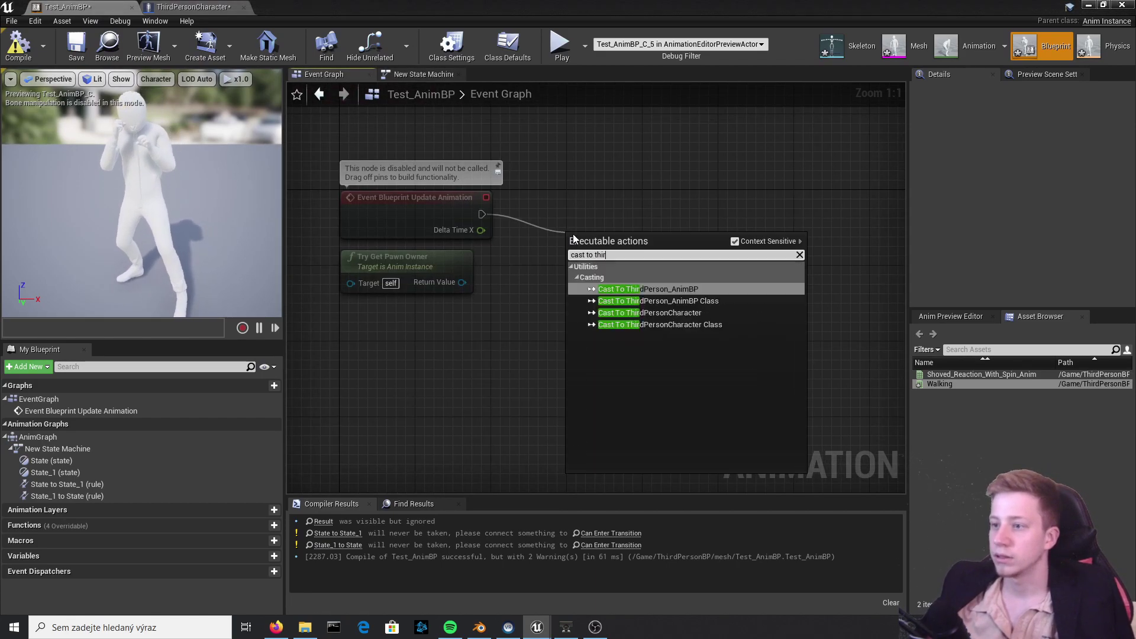
pyautogui.write('d')
pyautogui.press('Down')
pyautogui.press('Down')
pyautogui.press('Return')
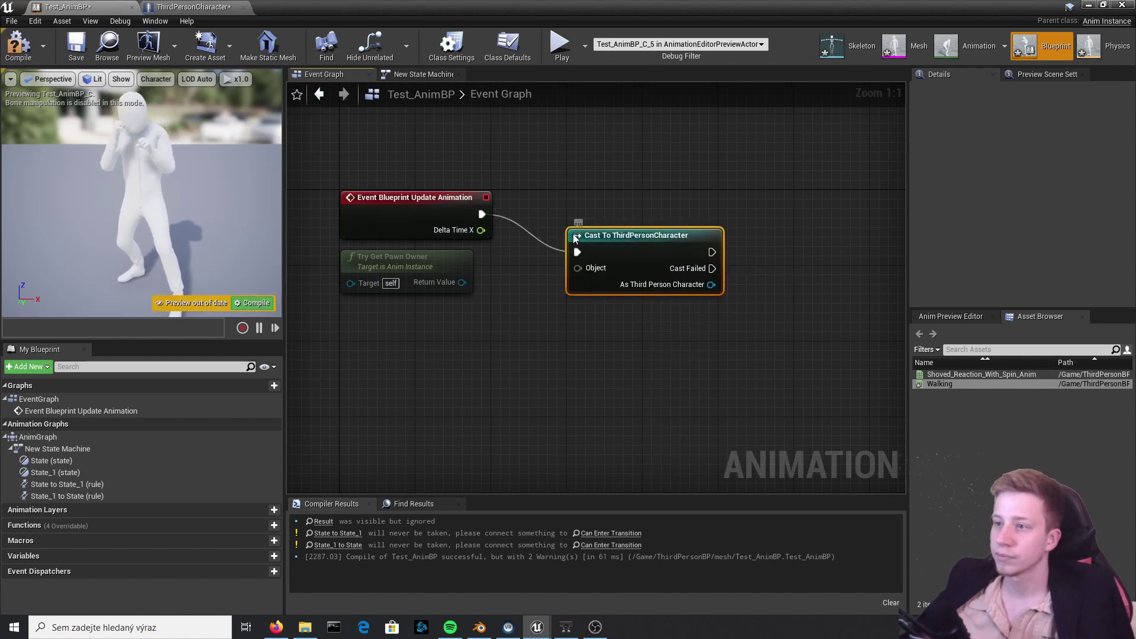
# Connect Try Get Pawn Owner's Return Value to the cast's Object input and compile the animation blueprint
pyautogui.rightClick(573, 236)
pyautogui.moveTo(462, 282); pyautogui.dragTo(579, 270)
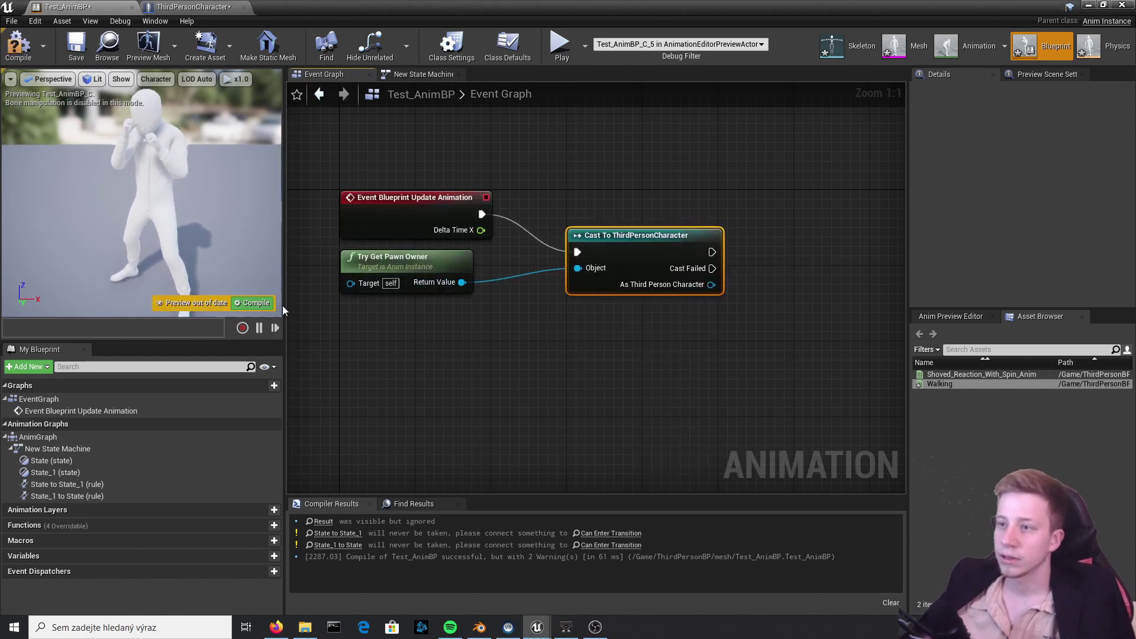
pyautogui.click(248, 303)
# Add a Get AnimOn node from the cast's As Third Person Character output
pyautogui.moveTo(686, 324); pyautogui.dragTo(530, 410, button='right')
pyautogui.moveTo(504, 378); pyautogui.dragTo(627, 373)
pyautogui.write('anim')
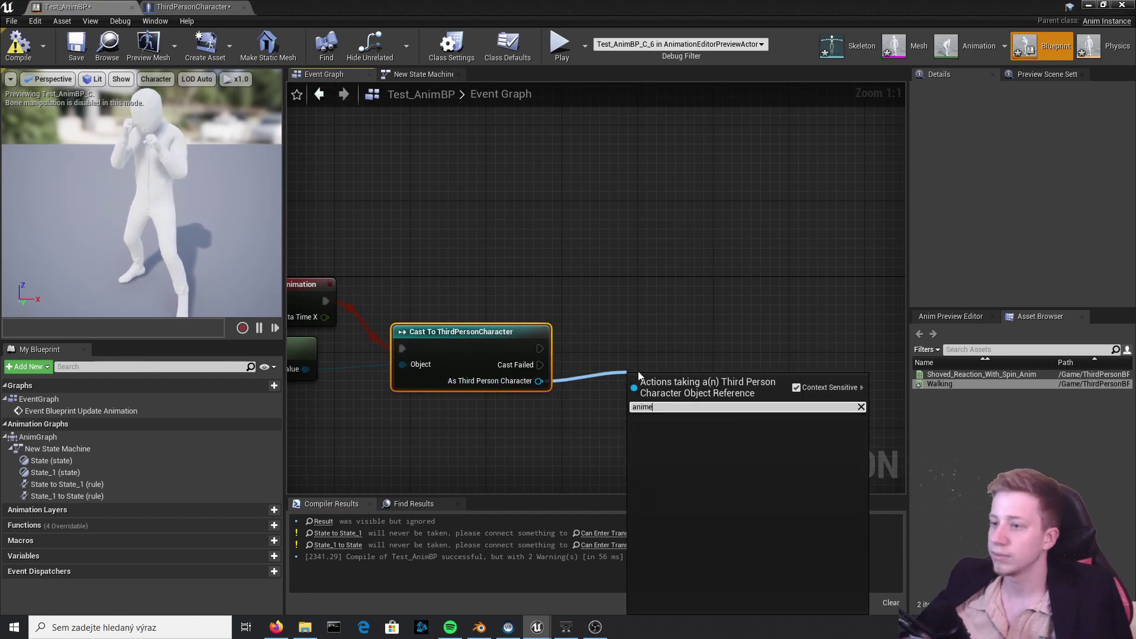
pyautogui.scroll(-10, 792, 562)
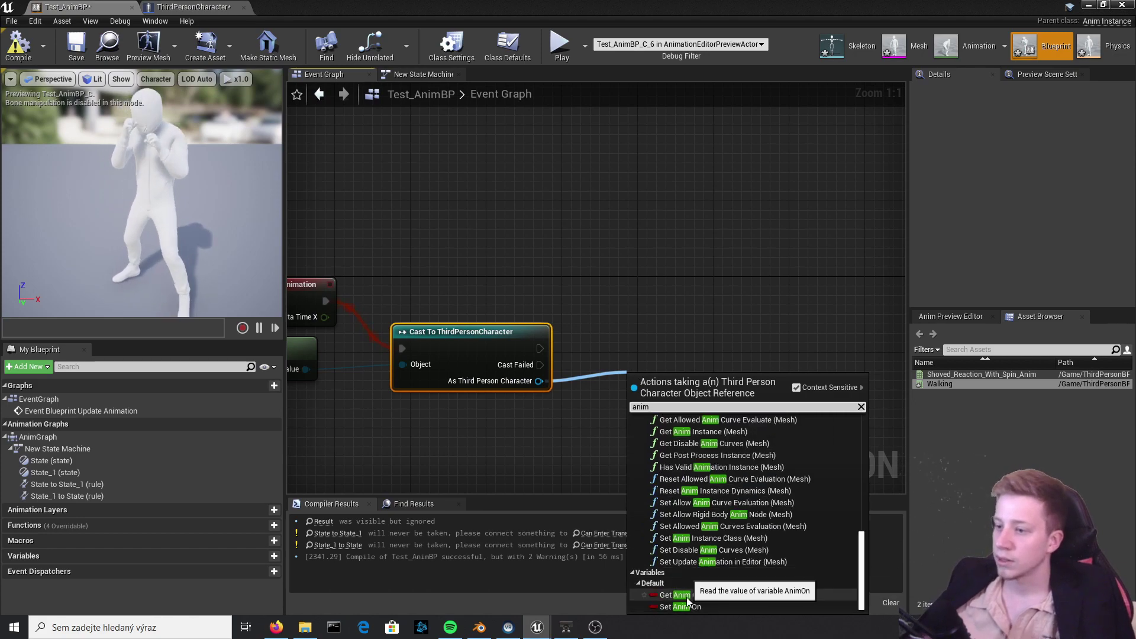
pyautogui.click(704, 603)
# Promote the Anim On output to a new variable and place its Set node after the cast
pyautogui.rightClick(725, 381)
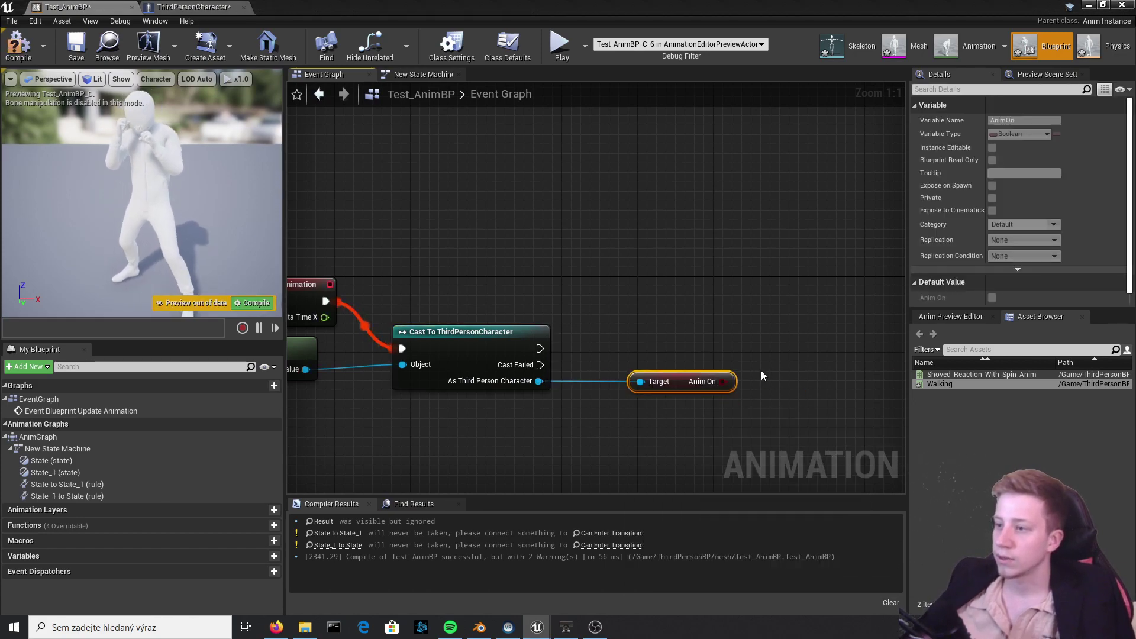
pyautogui.click(763, 398)
pyautogui.moveTo(907, 385); pyautogui.dragTo(855, 334)
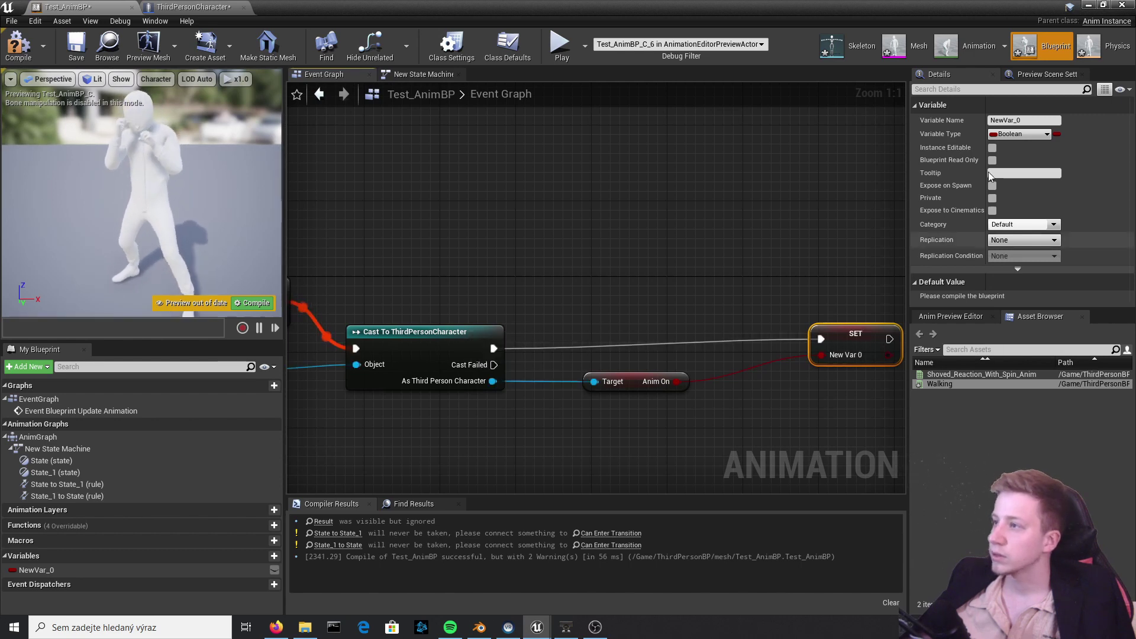
# Rename the new Boolean variable as AnimBP ON and compile the animation blueprint
pyautogui.click(1019, 120)
pyautogui.write('AnimBO')
pyautogui.press('BackSpace')
pyautogui.write('P ON')
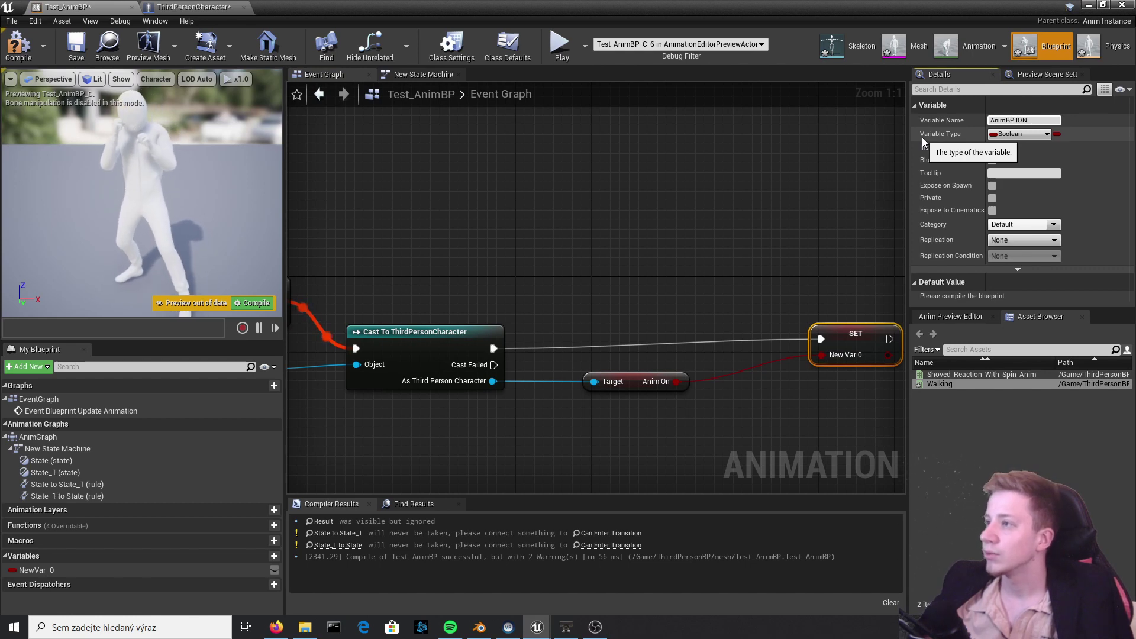
pyautogui.press('Return')
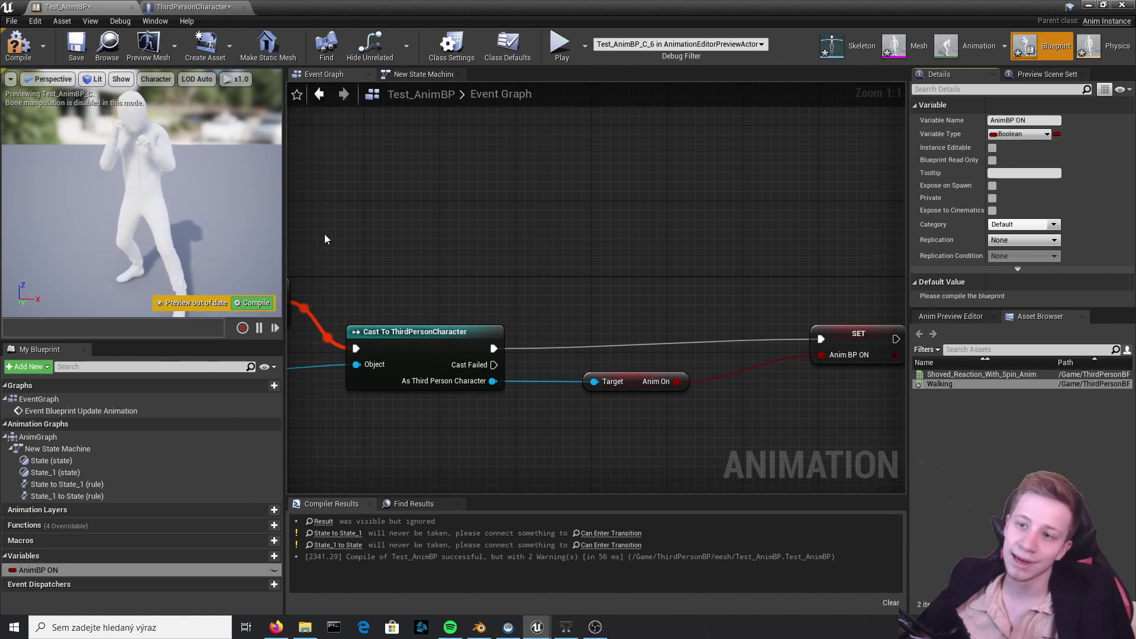
pyautogui.click(254, 303)
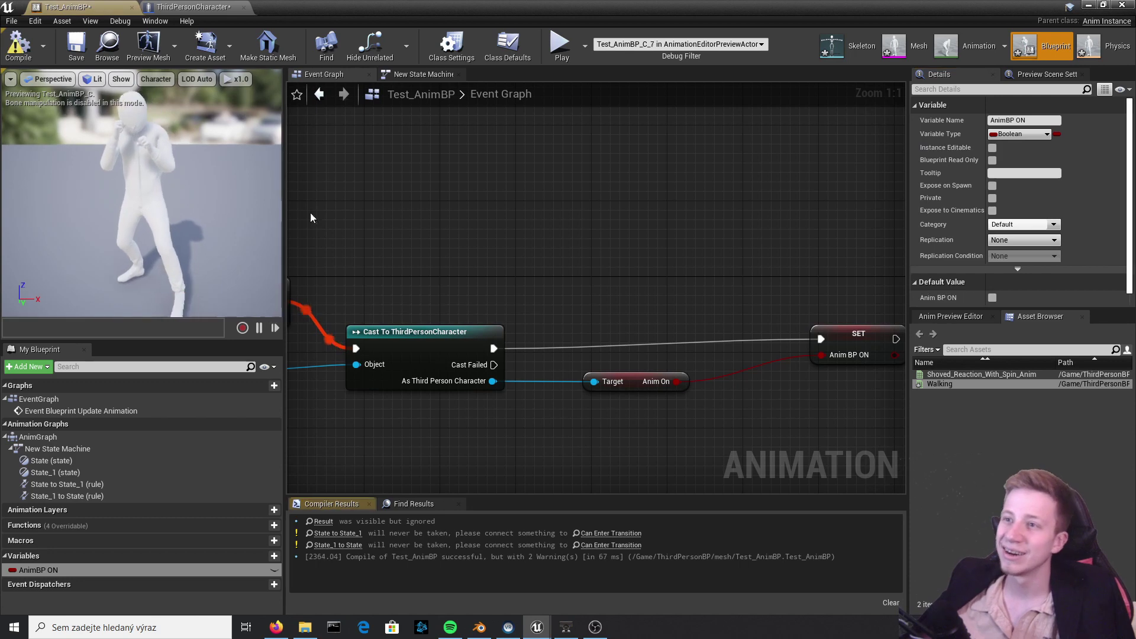
# Return to the New State Machine graph and move State_1 slightly farther away from State
pyautogui.click(421, 74)
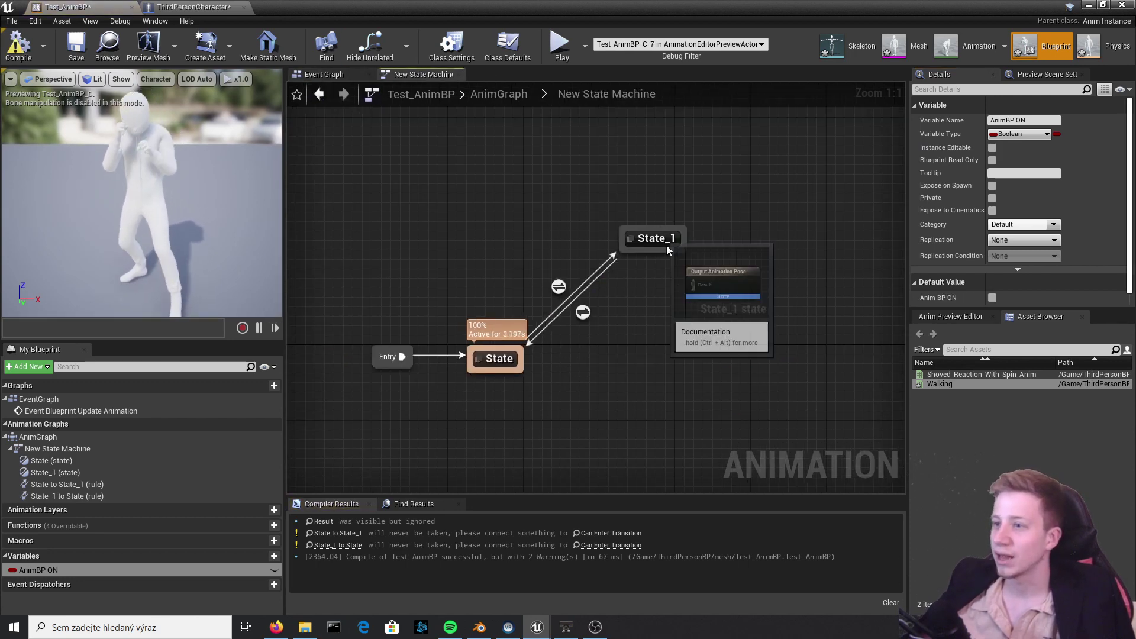
pyautogui.moveTo(674, 257); pyautogui.dragTo(701, 247)
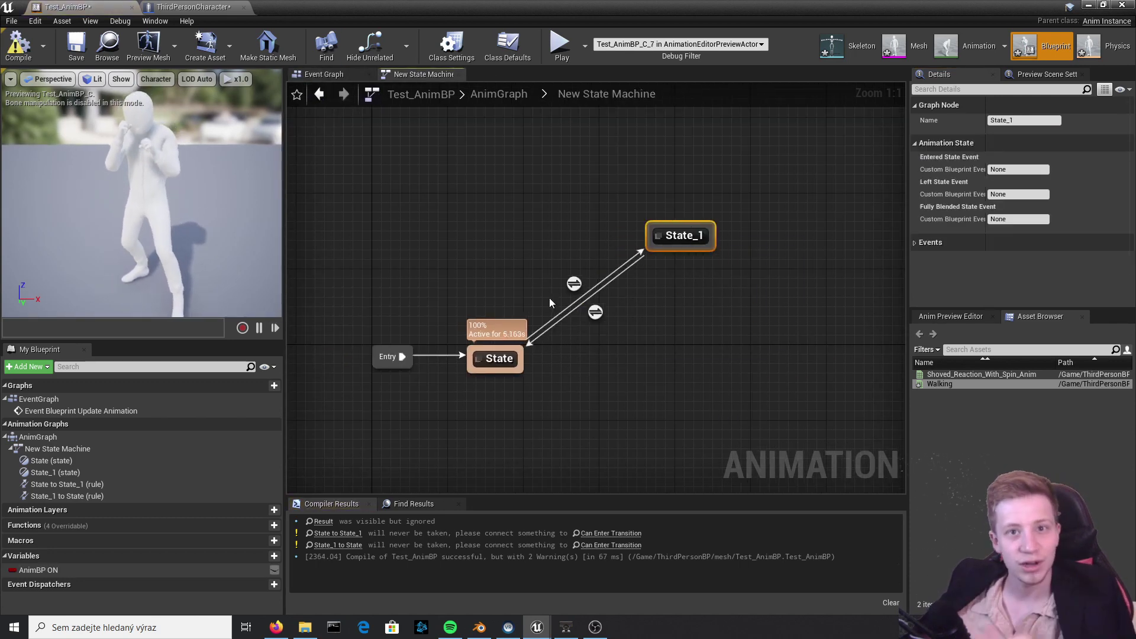
pyautogui.moveTo(670, 309); pyautogui.dragTo(757, 313, button='right')
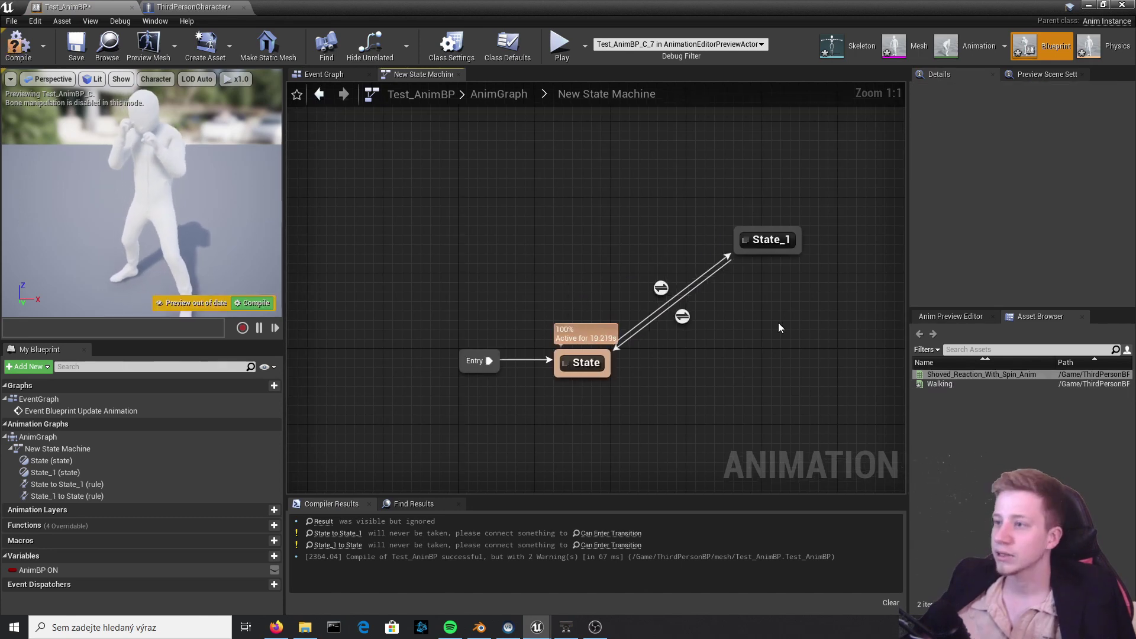
# Add the Shoved_Reaction_With_Spin_Anim animation inside State_1, connect it to the Output Animation Pose and compile
pyautogui.doubleClick(781, 240)
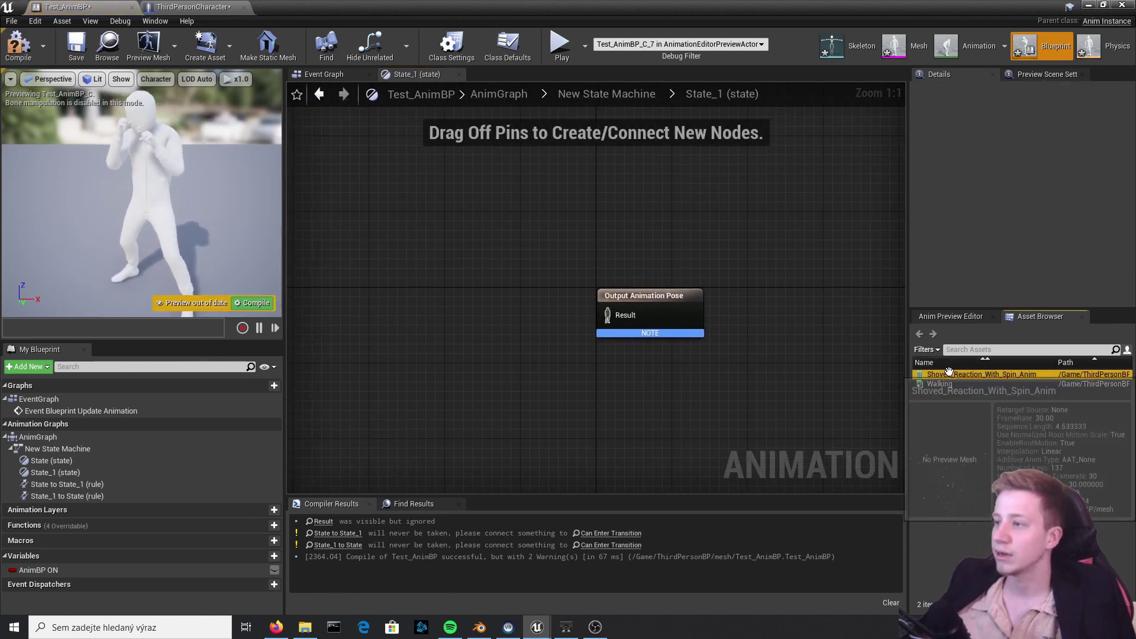
pyautogui.moveTo(951, 370); pyautogui.dragTo(382, 285)
pyautogui.moveTo(529, 306); pyautogui.dragTo(614, 321)
pyautogui.click(253, 302)
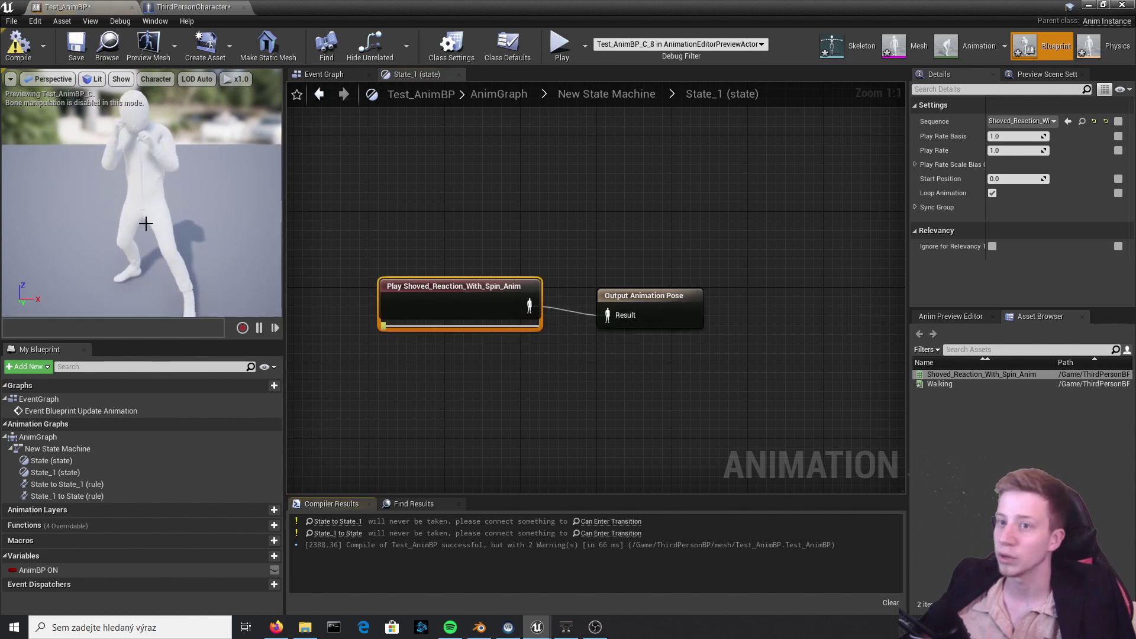
pyautogui.click(18, 38)
# In the State to State_1 rule, compare AnimBP ON as equal to true and connect it to Can Enter Transition
pyautogui.click(607, 94)
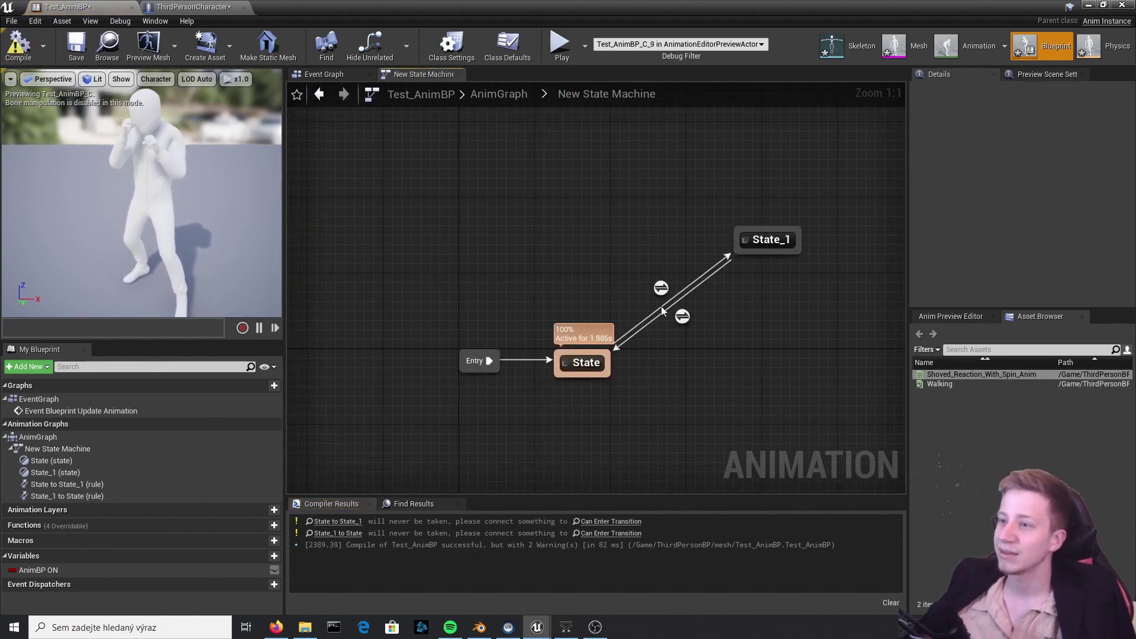
pyautogui.doubleClick(660, 288)
pyautogui.moveTo(112, 569); pyautogui.dragTo(492, 309)
pyautogui.click(400, 324)
pyautogui.write('=')
pyautogui.press('Return')
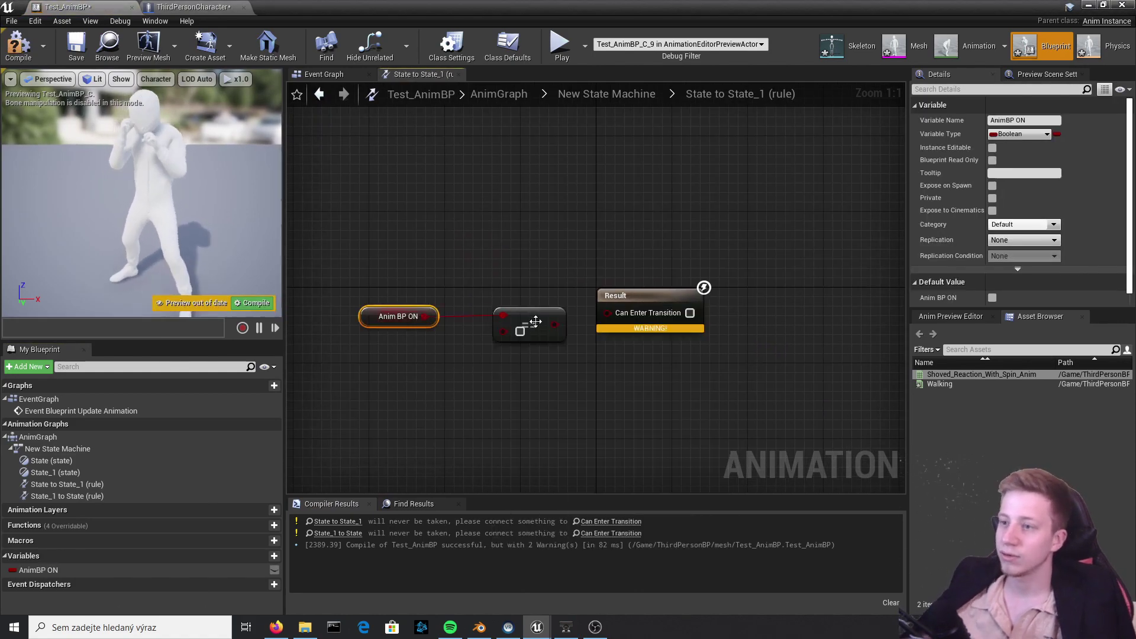
pyautogui.click(520, 331)
pyautogui.moveTo(554, 324); pyautogui.dragTo(607, 312)
# Copy the comparison into the State_1 to State rule, set it to false, connect it to Can Enter Transition and compile
pyautogui.moveTo(505, 403); pyautogui.dragTo(330, 284)
pyautogui.click(639, 95)
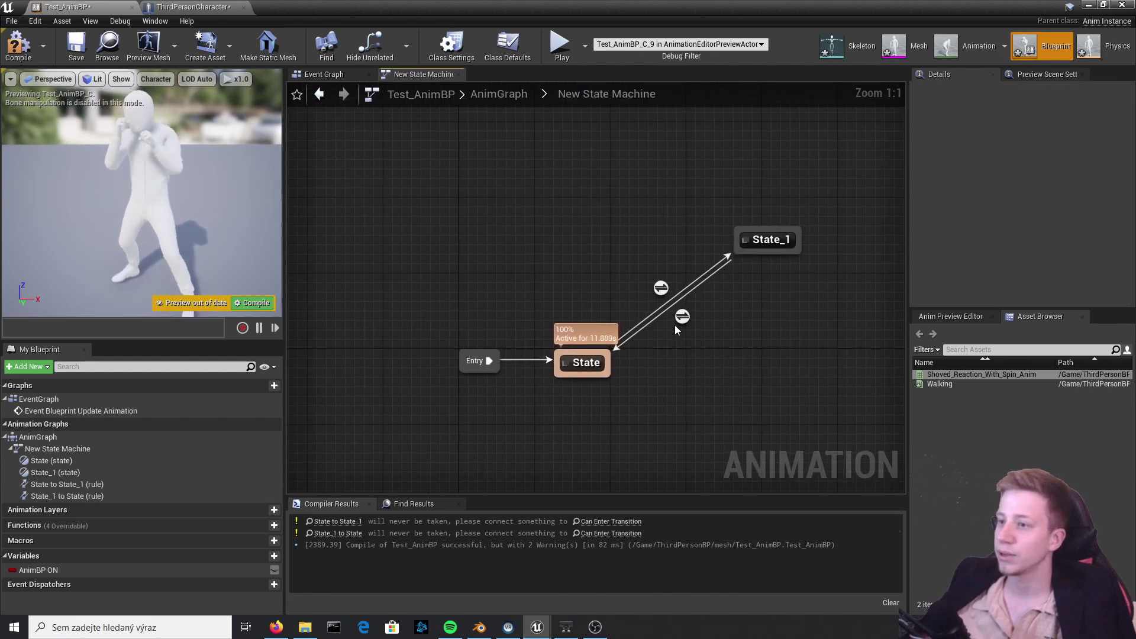
pyautogui.click(677, 318)
pyautogui.doubleClick(682, 316)
pyautogui.hotkey('ctrl', 'v')
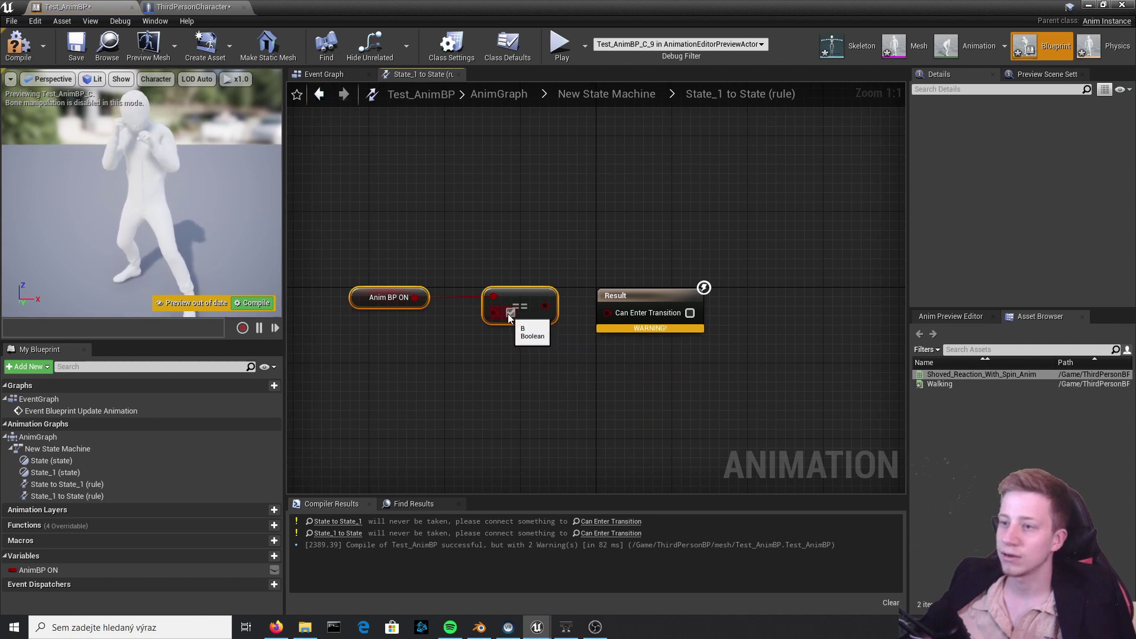
pyautogui.moveTo(544, 306); pyautogui.dragTo(606, 312)
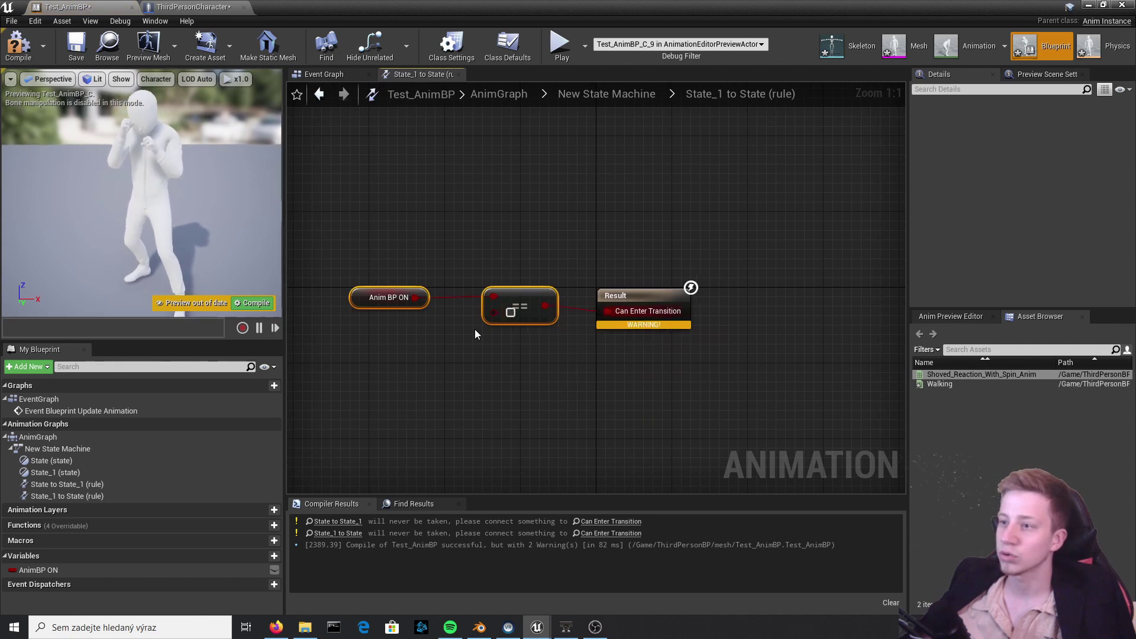
pyautogui.click(249, 303)
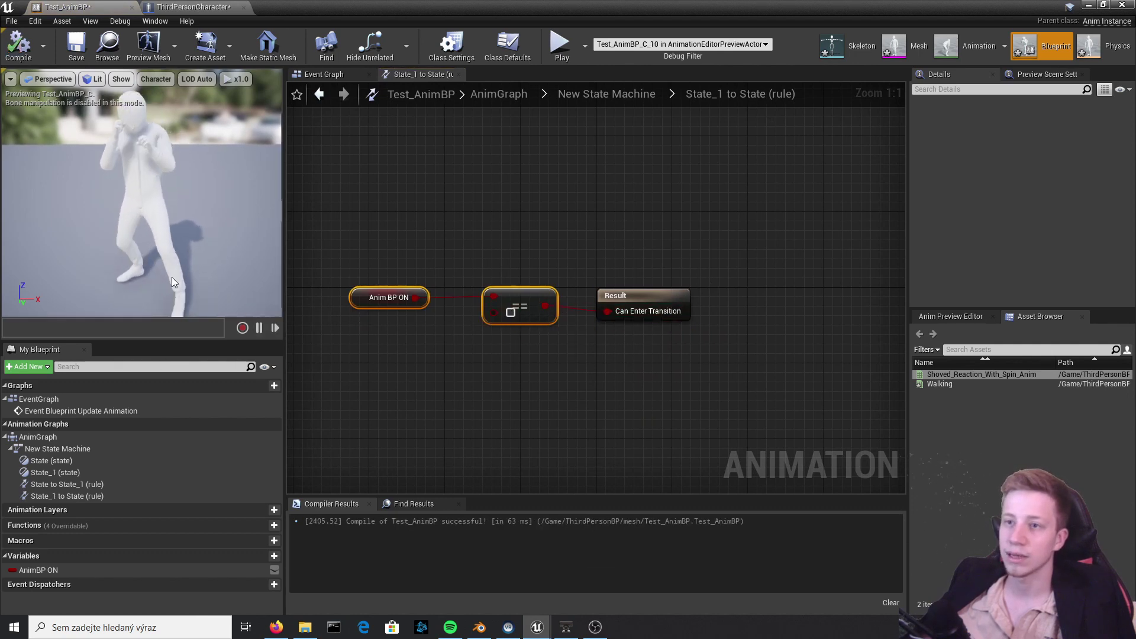
pyautogui.click(20, 46)
# Return to the level editor and play the level to test the character's animation, ending the session when finished
pyautogui.click(633, 93)
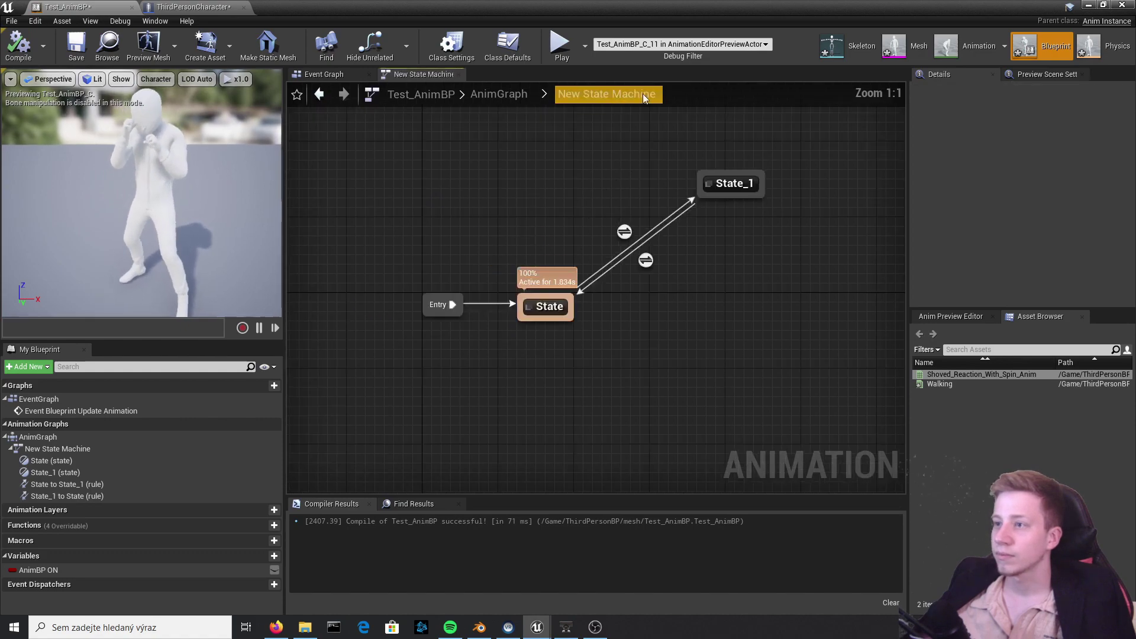
pyautogui.click(1088, 5)
pyautogui.click(677, 44)
pyautogui.click(455, 271)
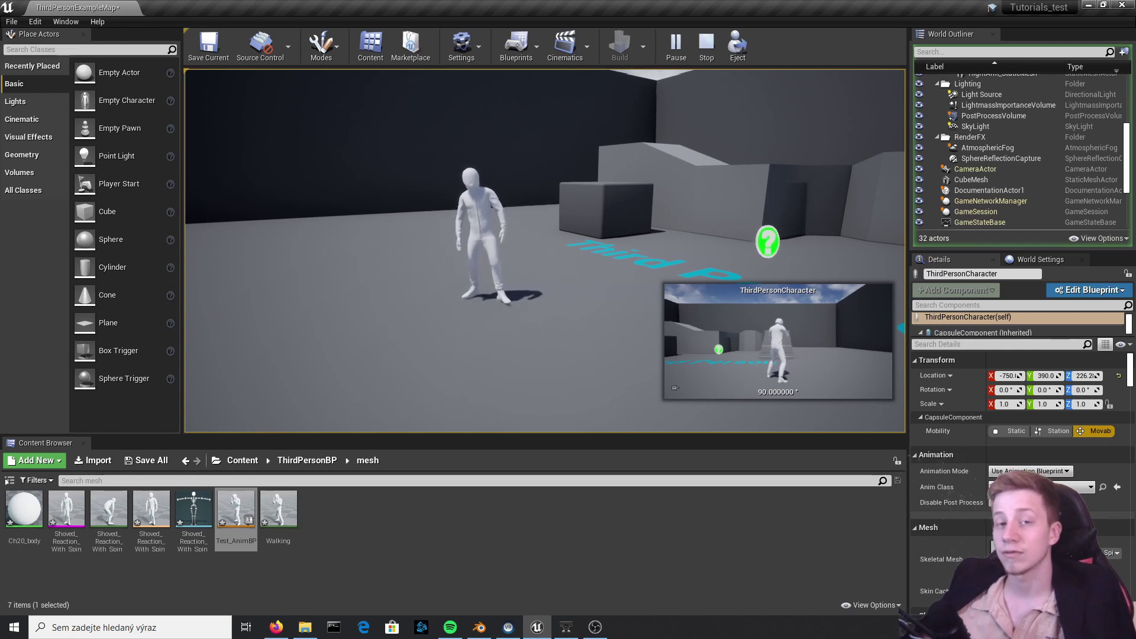
pyautogui.press('Escape')
# Reopen Test_AnimBP, turn off Loop Animation for the Shoved_Reaction_With_Spin_Anim node in State_1 and compile
pyautogui.click(216, 531)
pyautogui.doubleClick(218, 535)
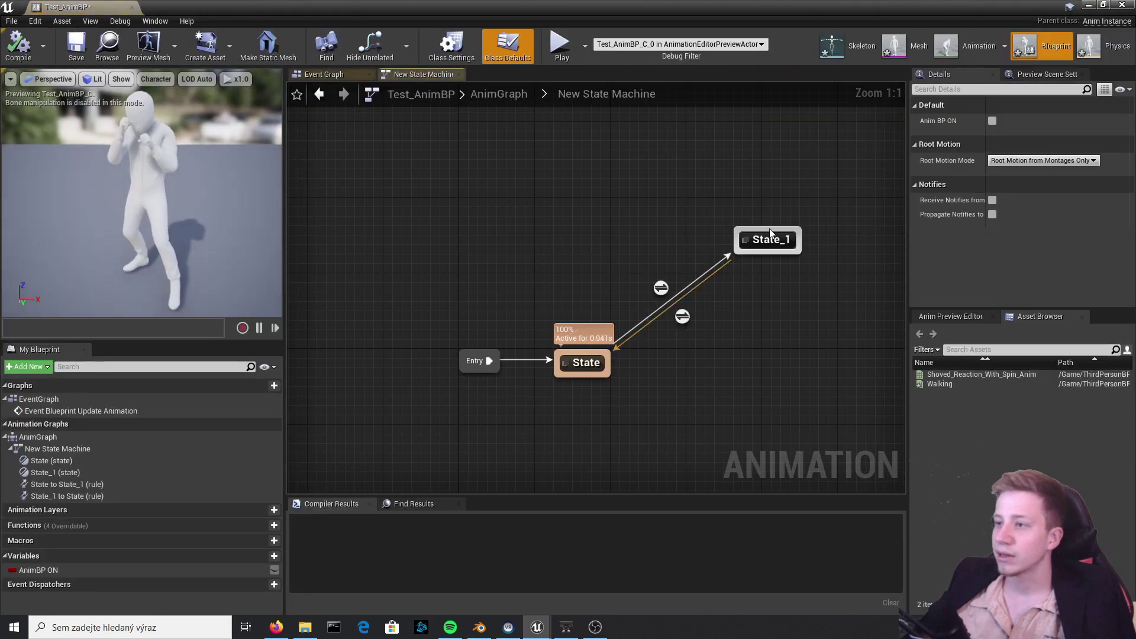
pyautogui.doubleClick(769, 237)
pyautogui.click(565, 299)
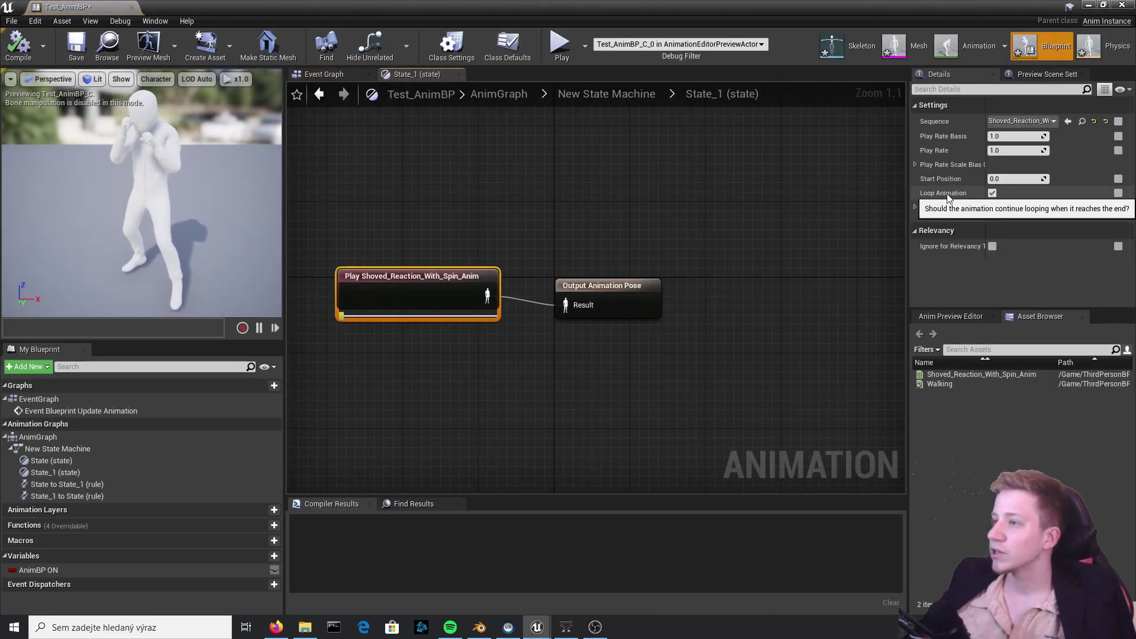
pyautogui.click(991, 195)
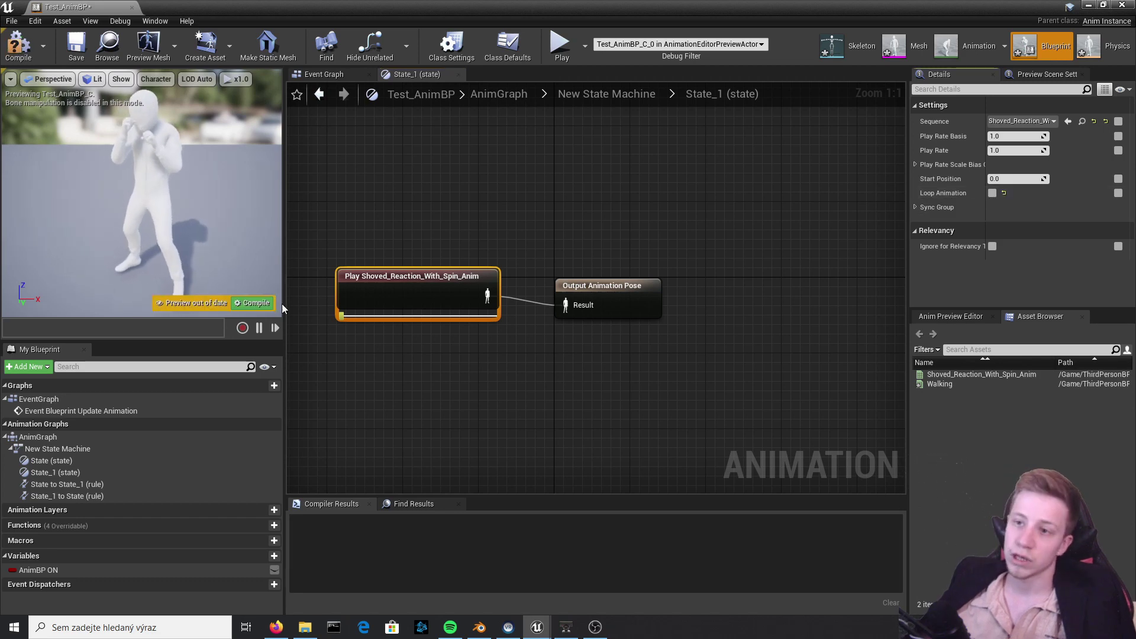
pyautogui.click(244, 304)
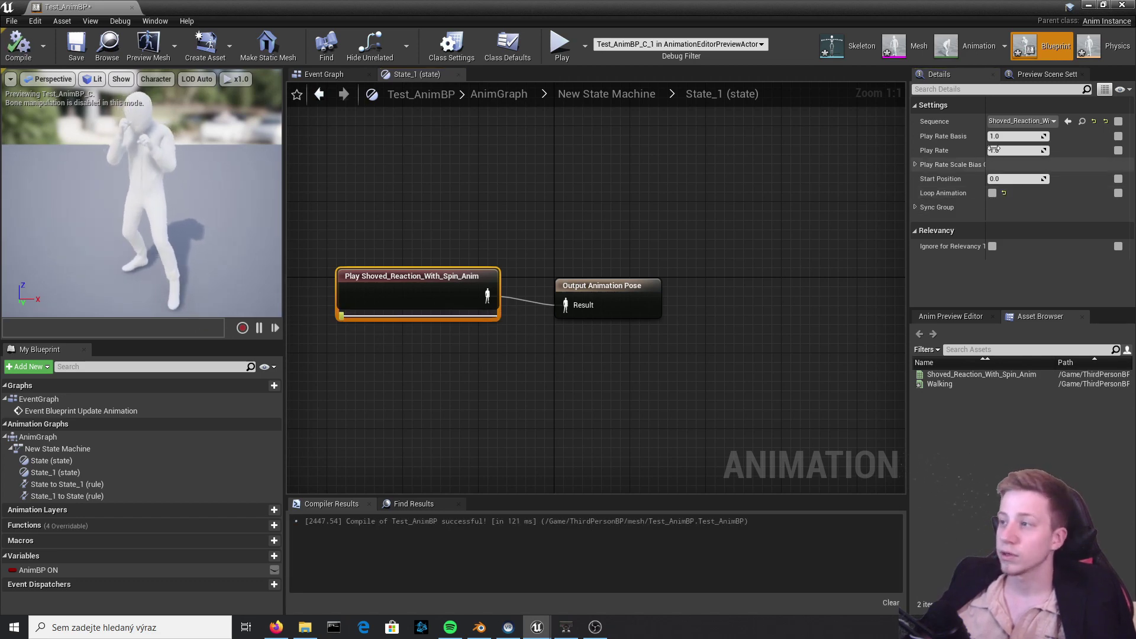
# In the Anim Preview Editor's preview properties for Test_AnimBP, set Root Motion Mode to Root Motion from Everything
pyautogui.click(938, 316)
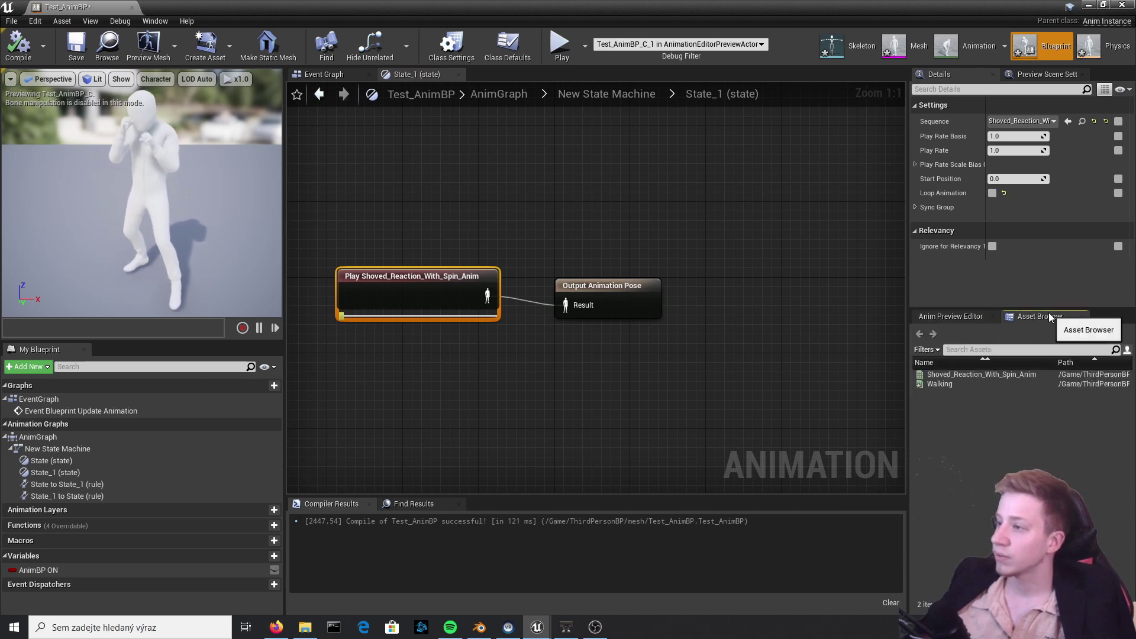
pyautogui.click(940, 318)
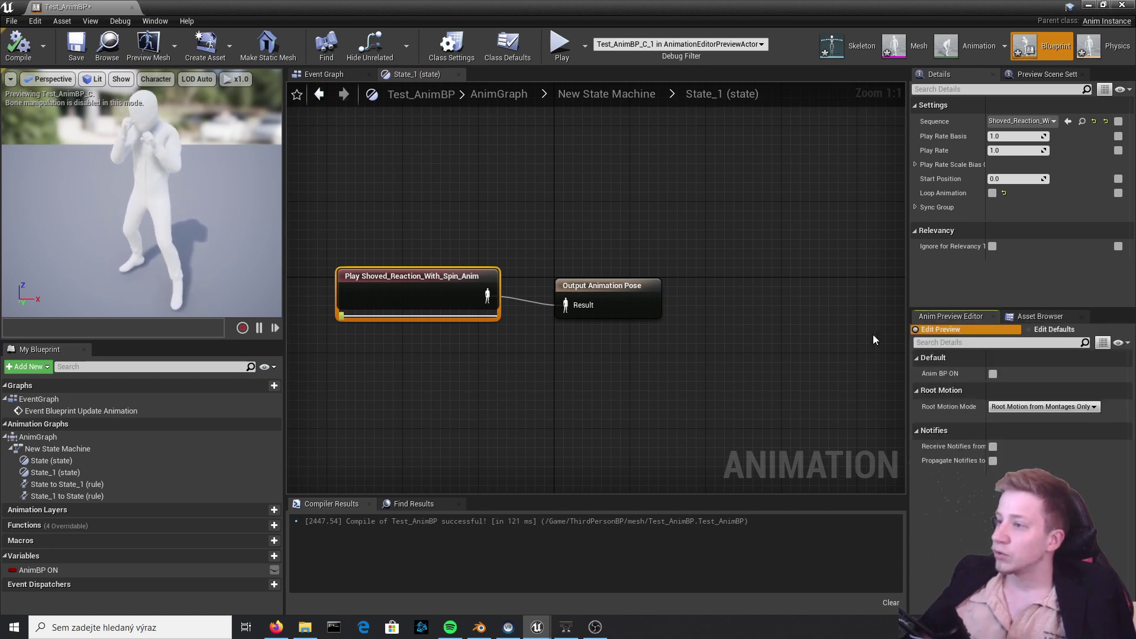
pyautogui.click(1048, 406)
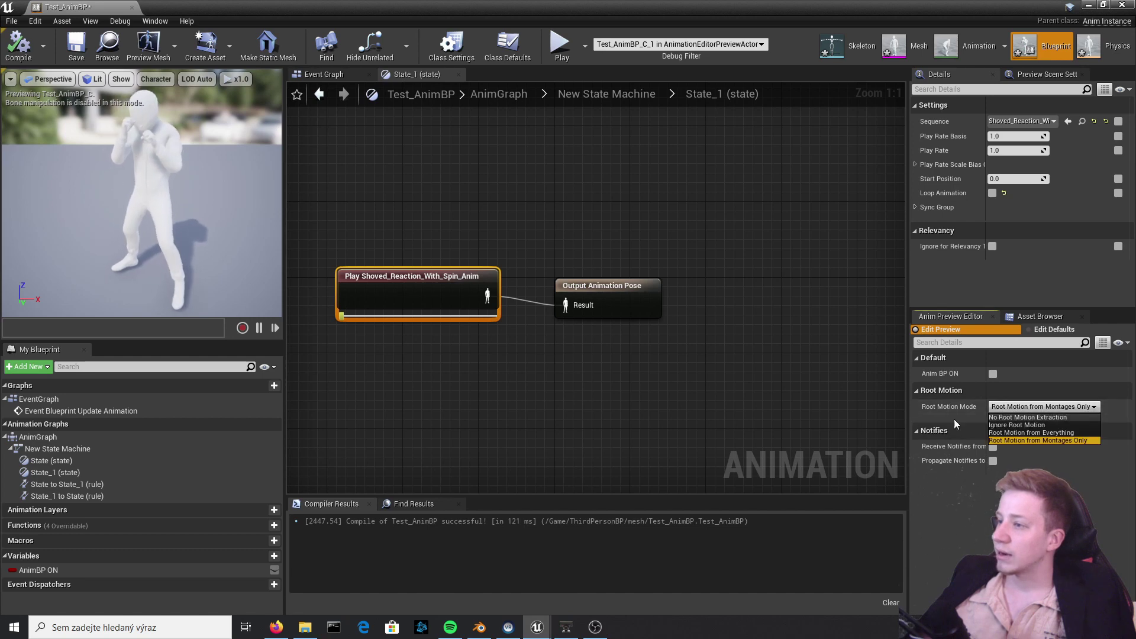
pyautogui.click(865, 410)
pyautogui.click(865, 410)
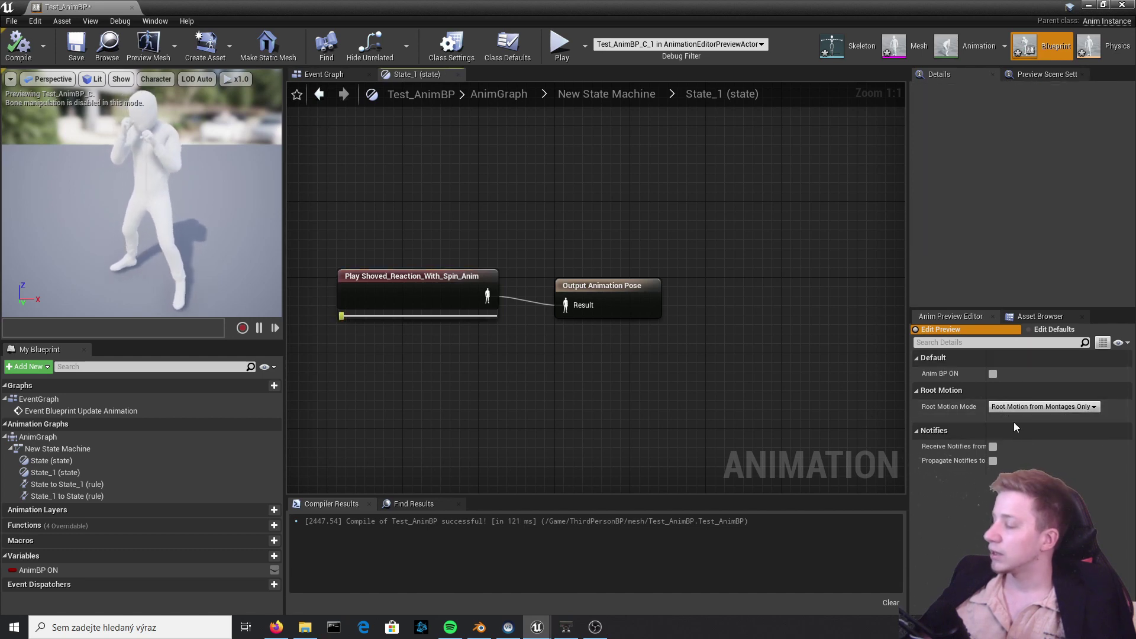
pyautogui.click(1011, 407)
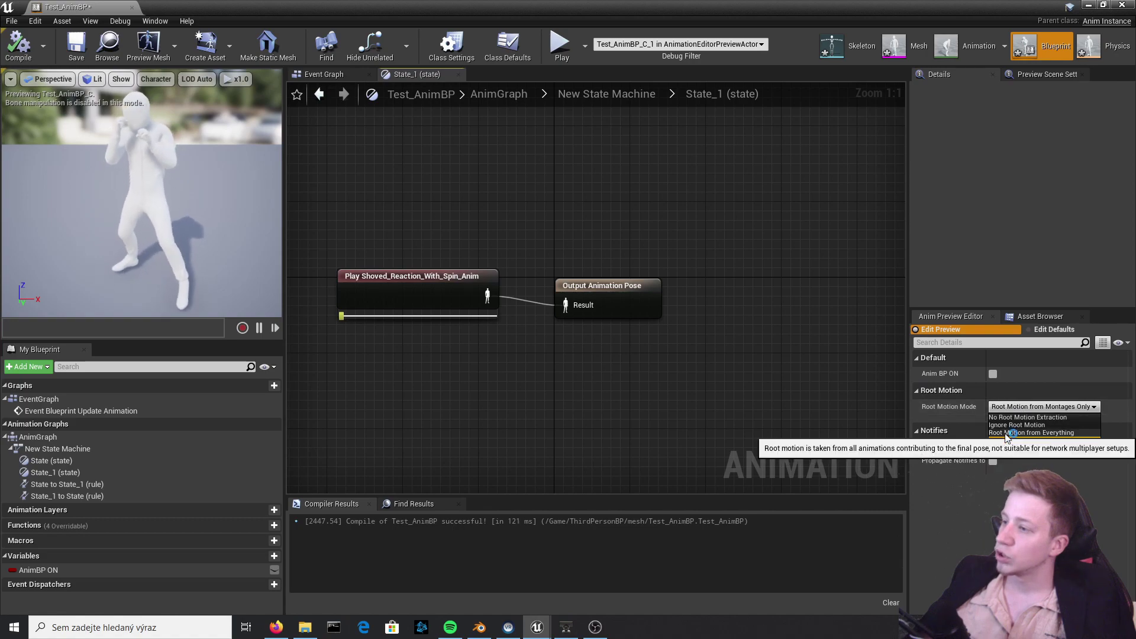
pyautogui.click(1006, 434)
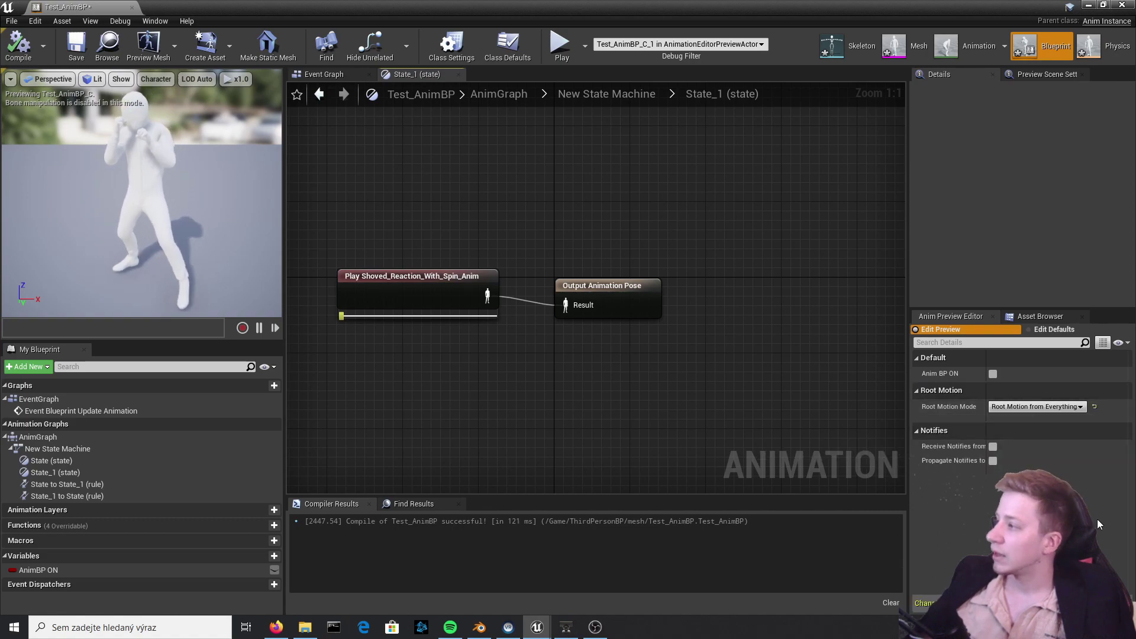
# Return to the level editor and play the level, moving the character around to test the walking and shoved-reaction animations with root motion
pyautogui.moveTo(876, 4); pyautogui.dragTo(1, 1)
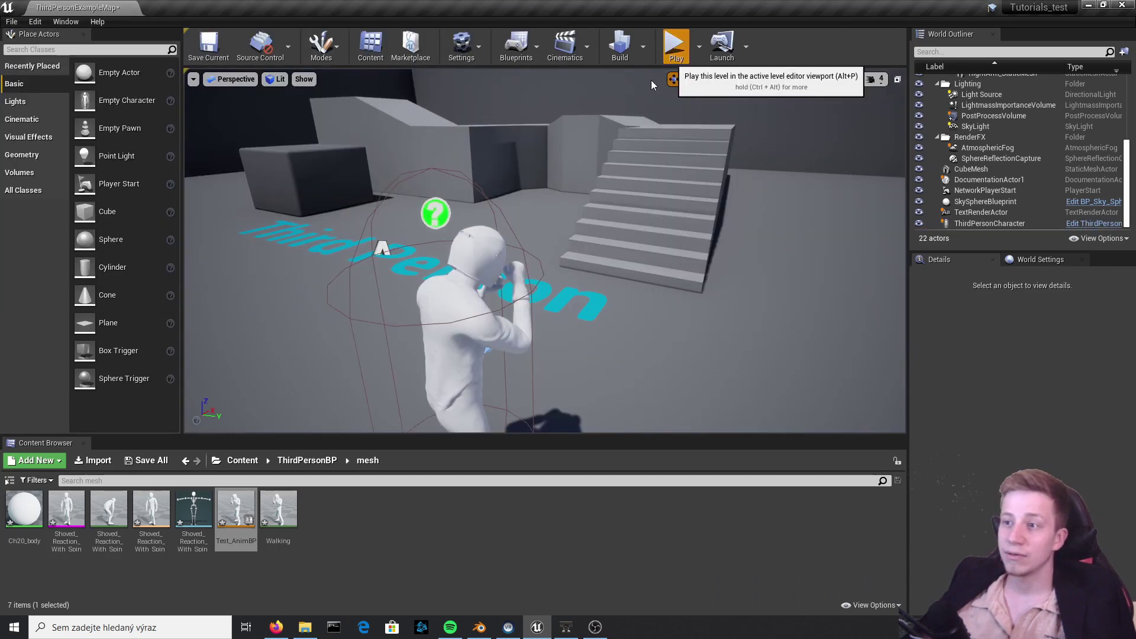
pyautogui.click(676, 46)
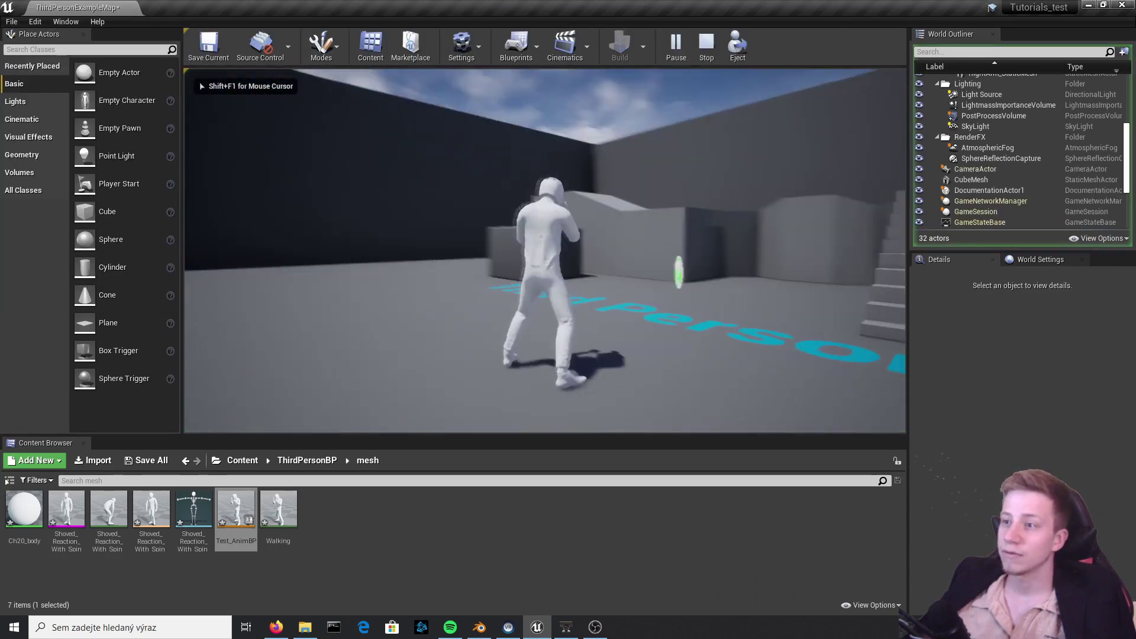
pyautogui.press('w')
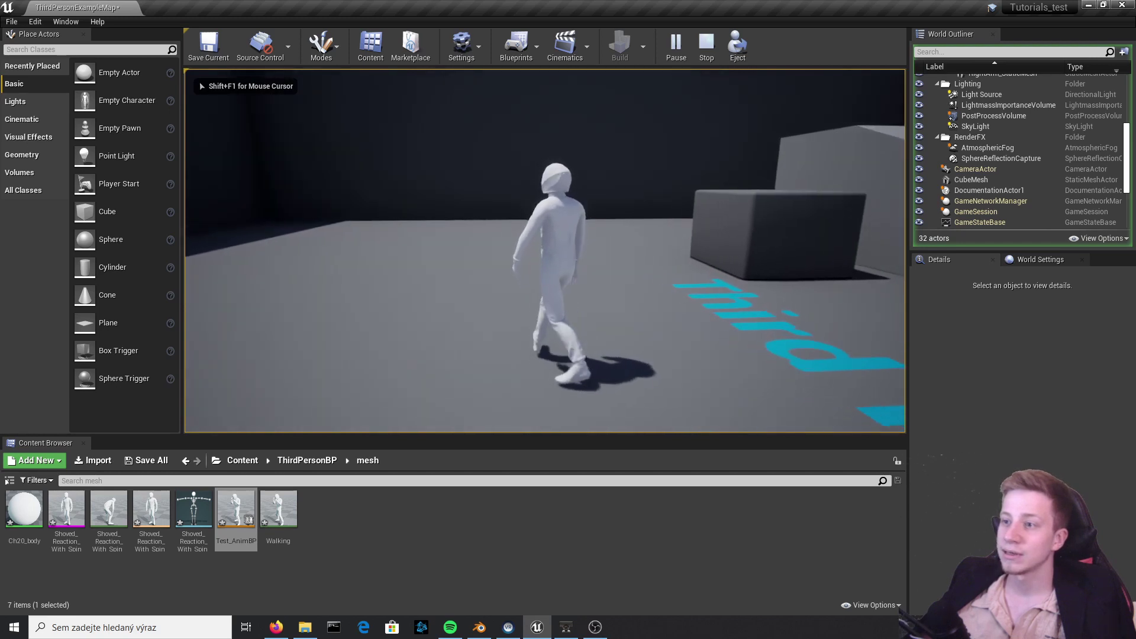
pyautogui.press('w')
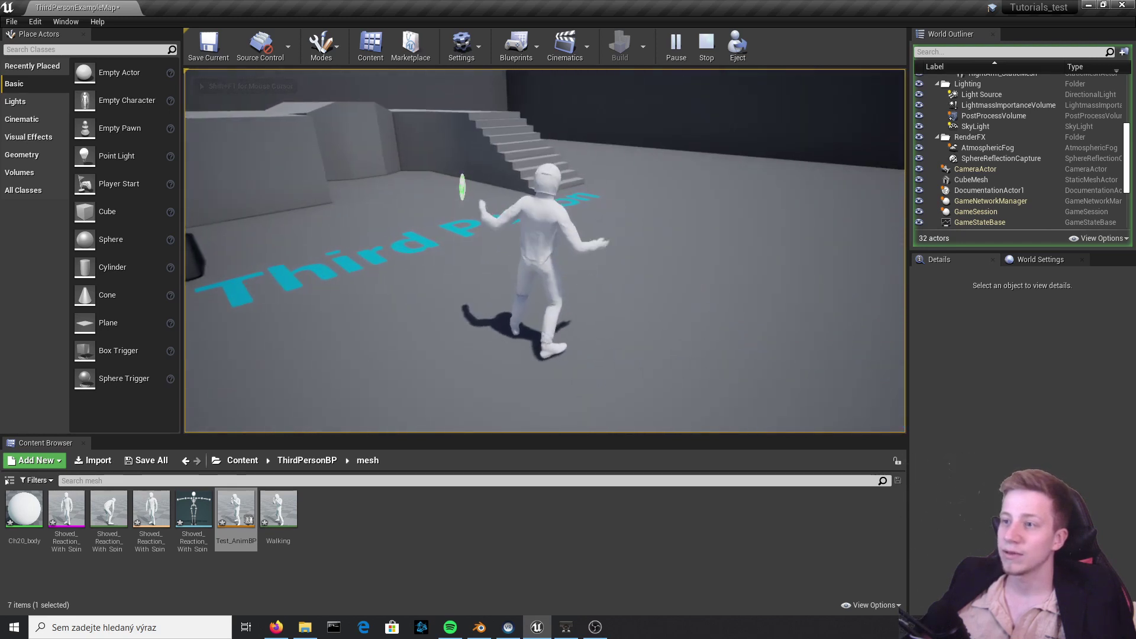
pyautogui.press('w')
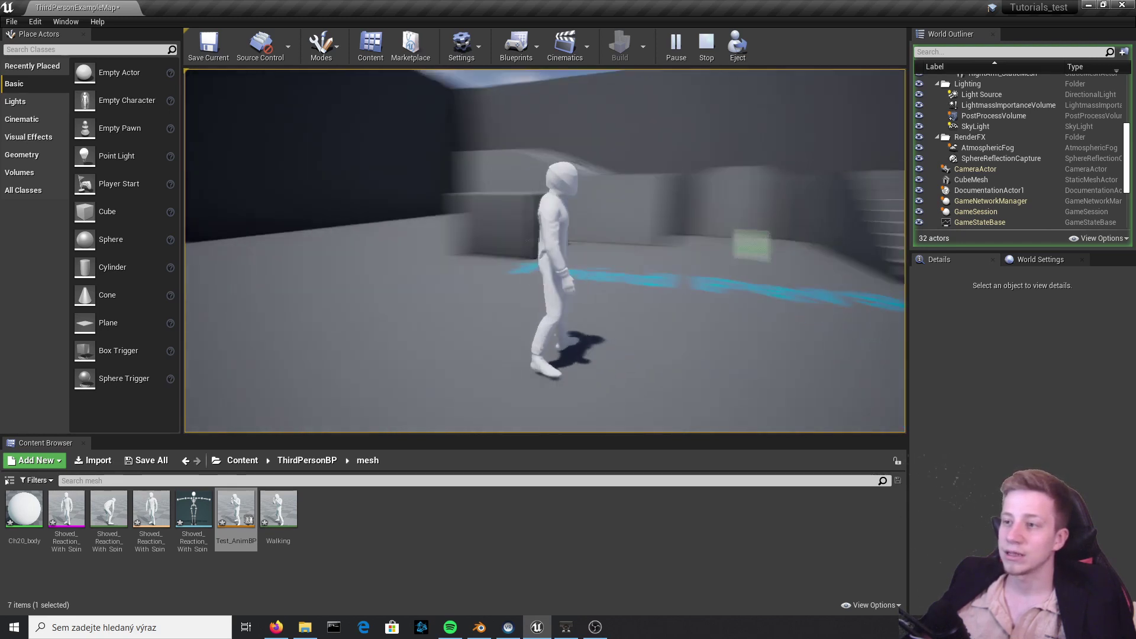
pyautogui.press('w')
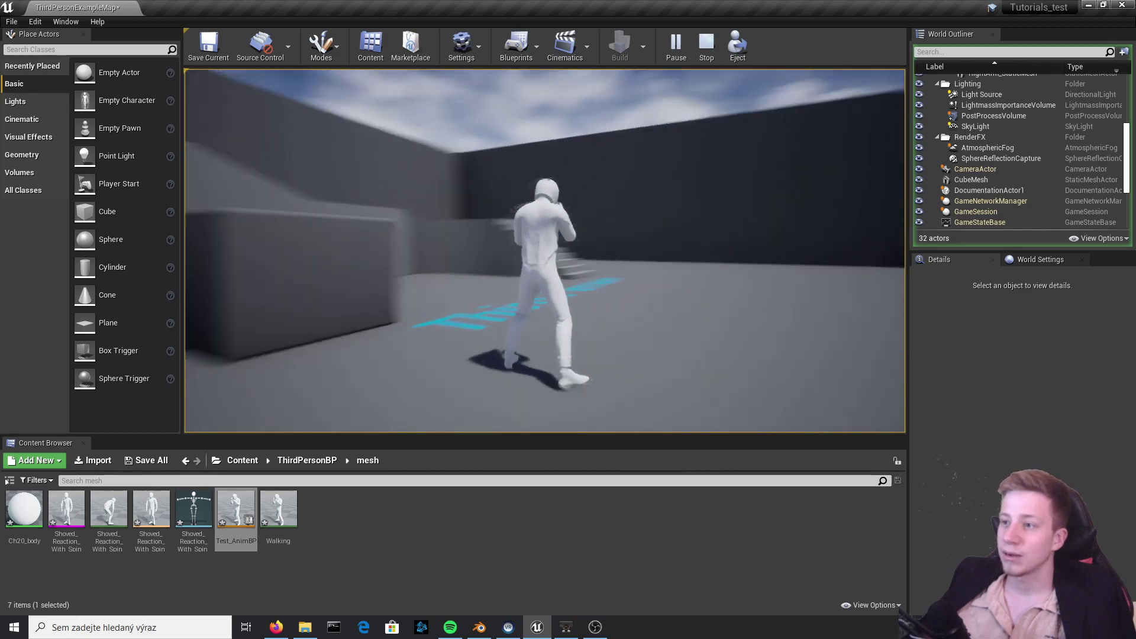
pyautogui.press('w')
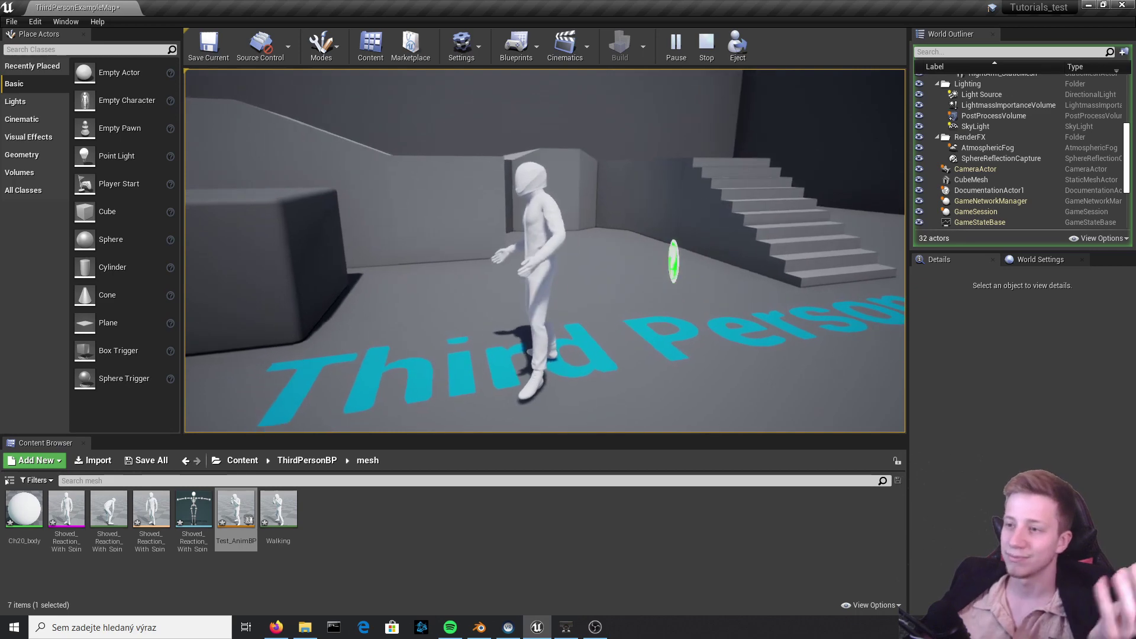
pyautogui.press('w')
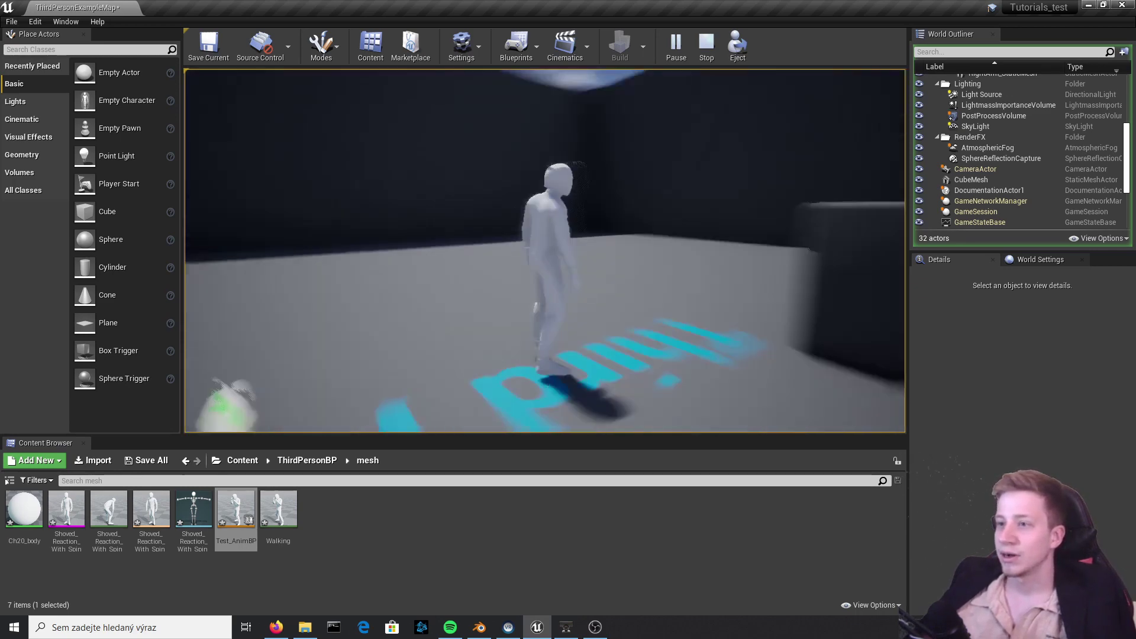
pyautogui.press('w')
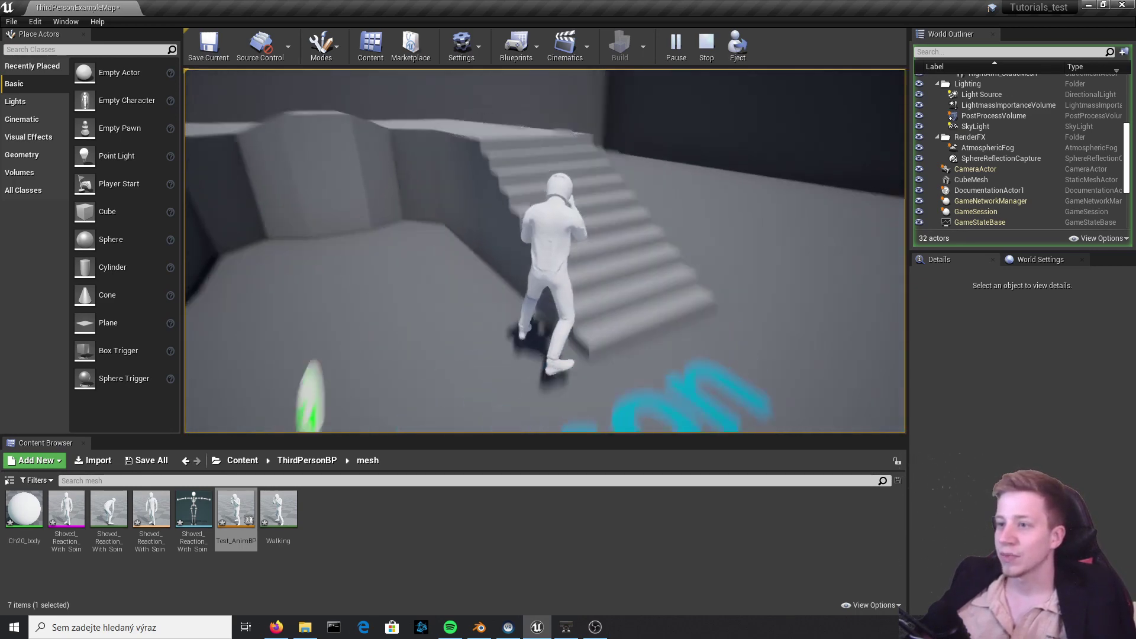
pyautogui.press('w')
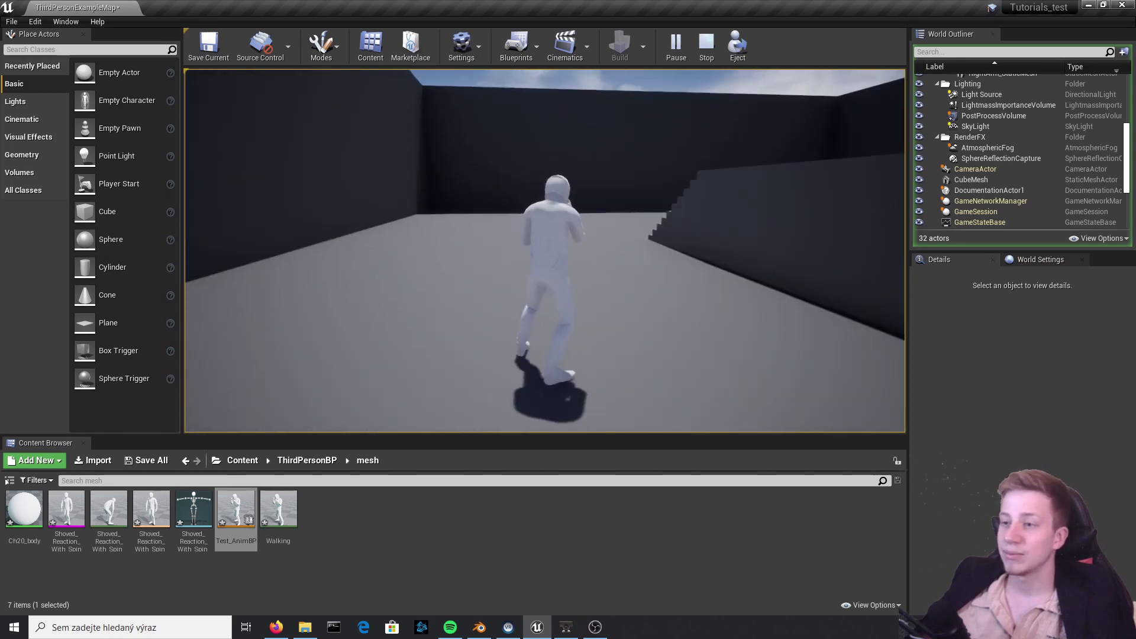
pyautogui.press('w')
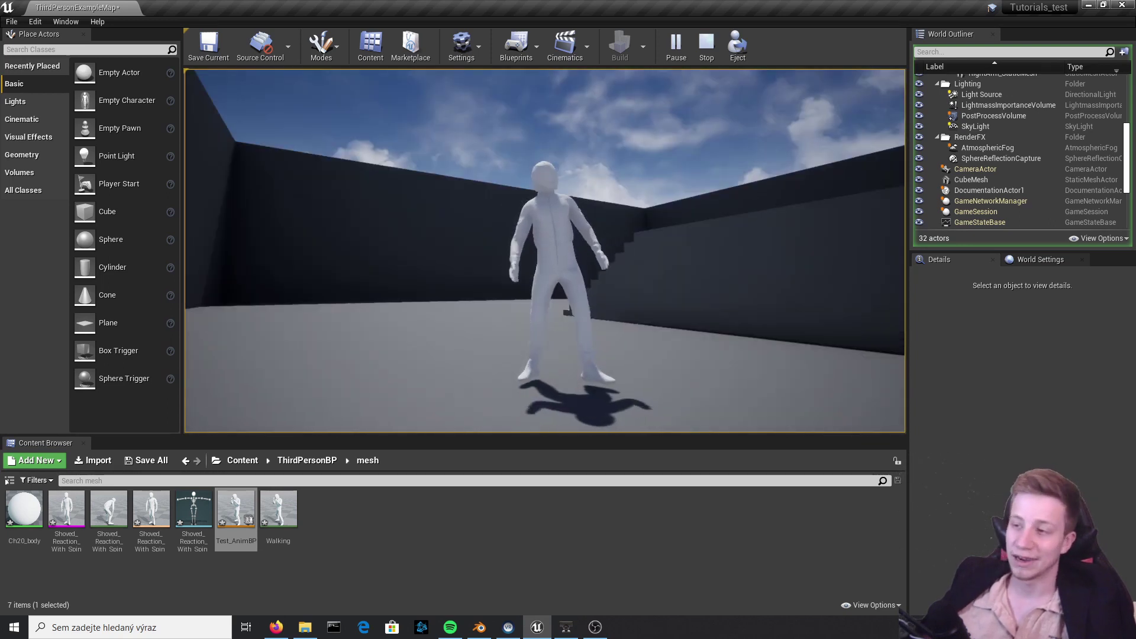
pyautogui.press('w')
pyautogui.press('w')
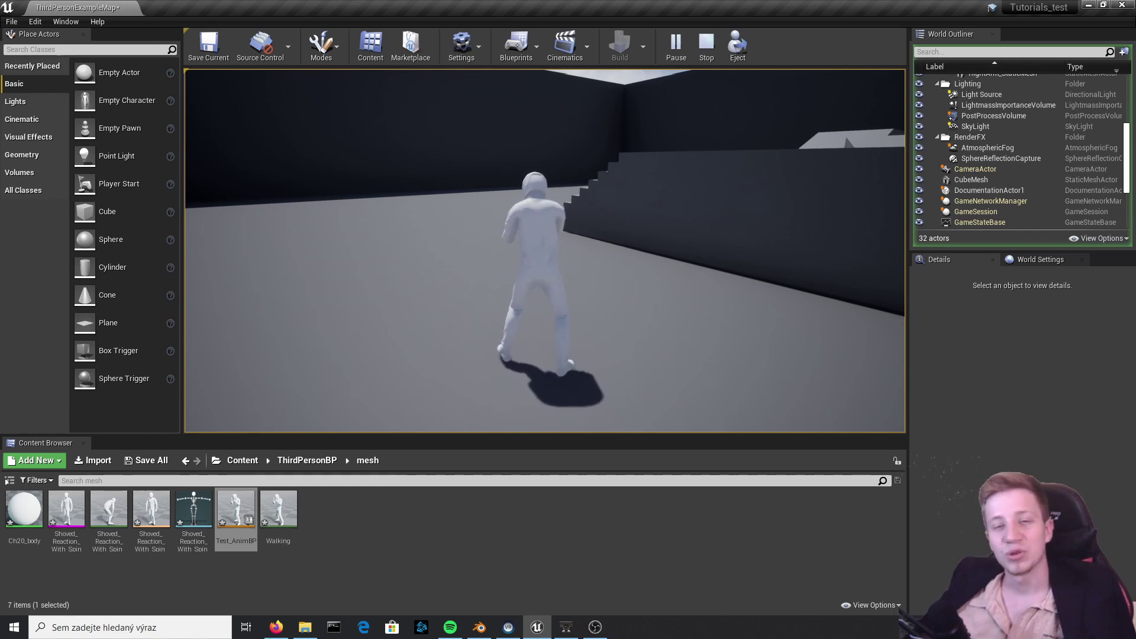
pyautogui.press('w')
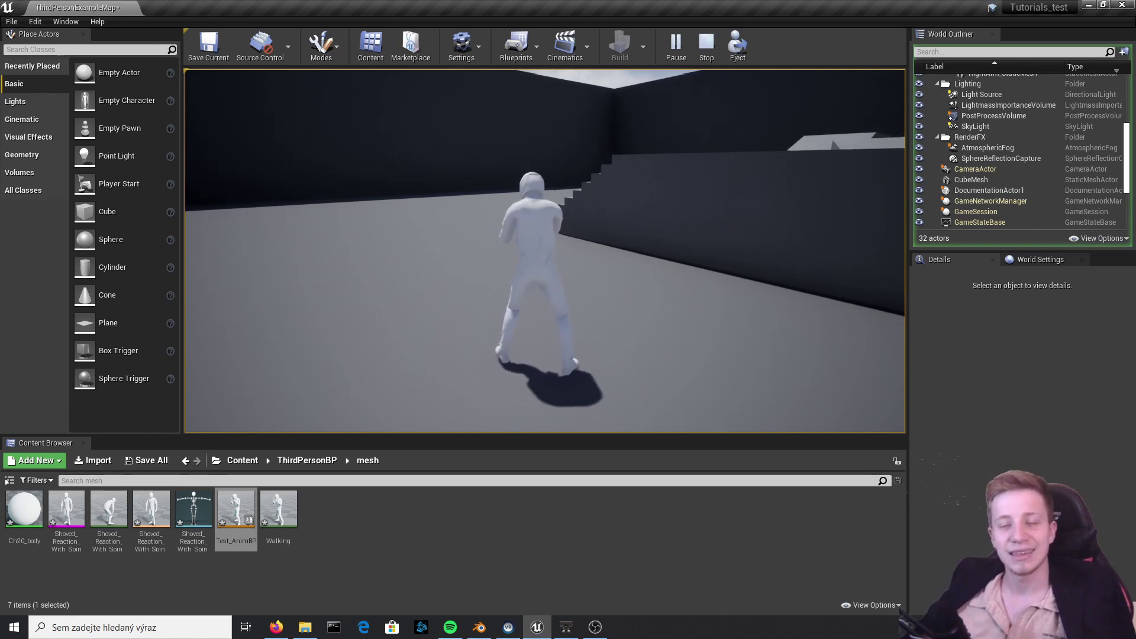